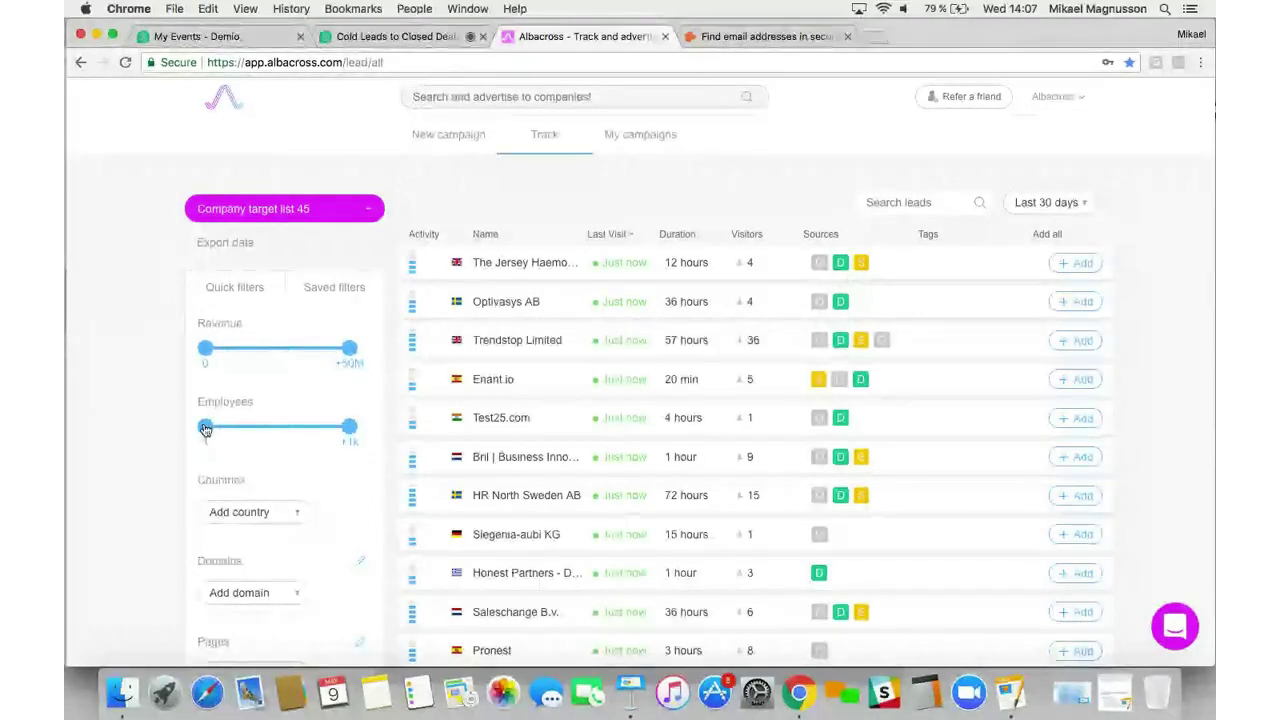
Set the Employees slider to a 10–200 range and open the Add domain list
{"action": "left_click_drag", "start_coordinate": [206, 430], "coordinate": [226, 428]}
{"action": "left_click_drag", "start_coordinate": [349, 427], "coordinate": [287, 430]}
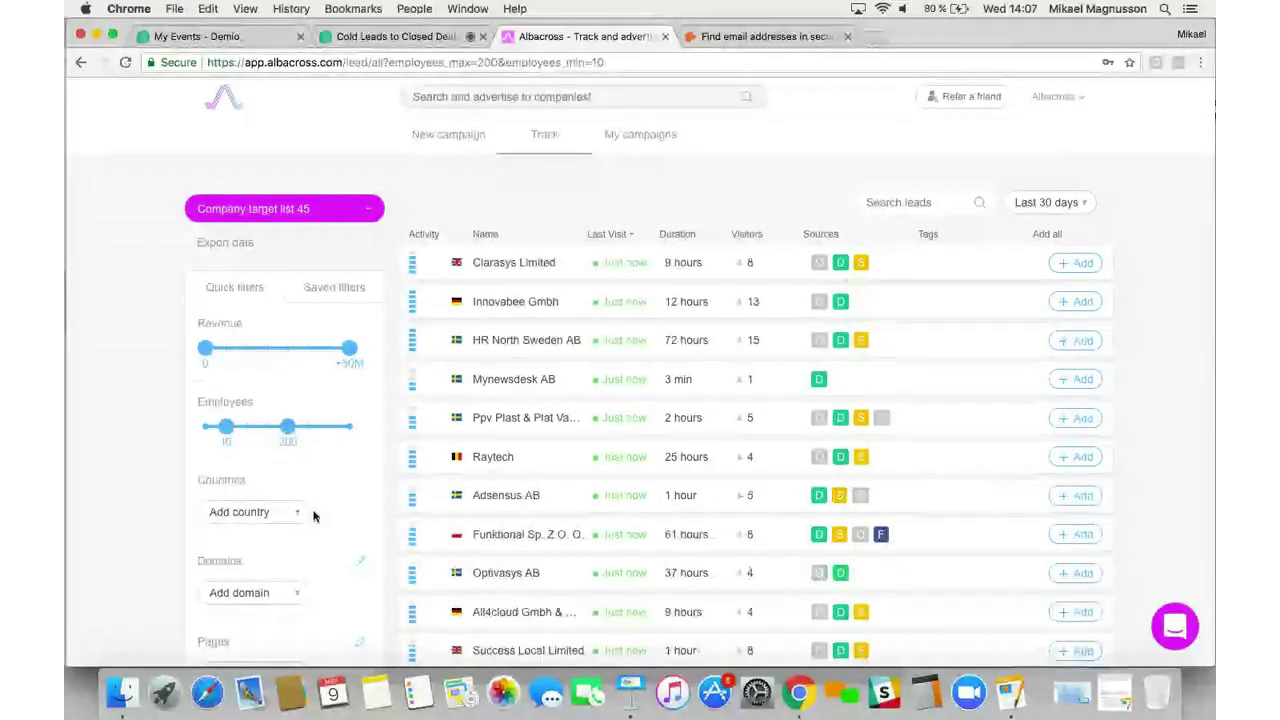
{"action": "scroll", "coordinate": [292, 523], "scroll_direction": "down", "scroll_amount": 2}
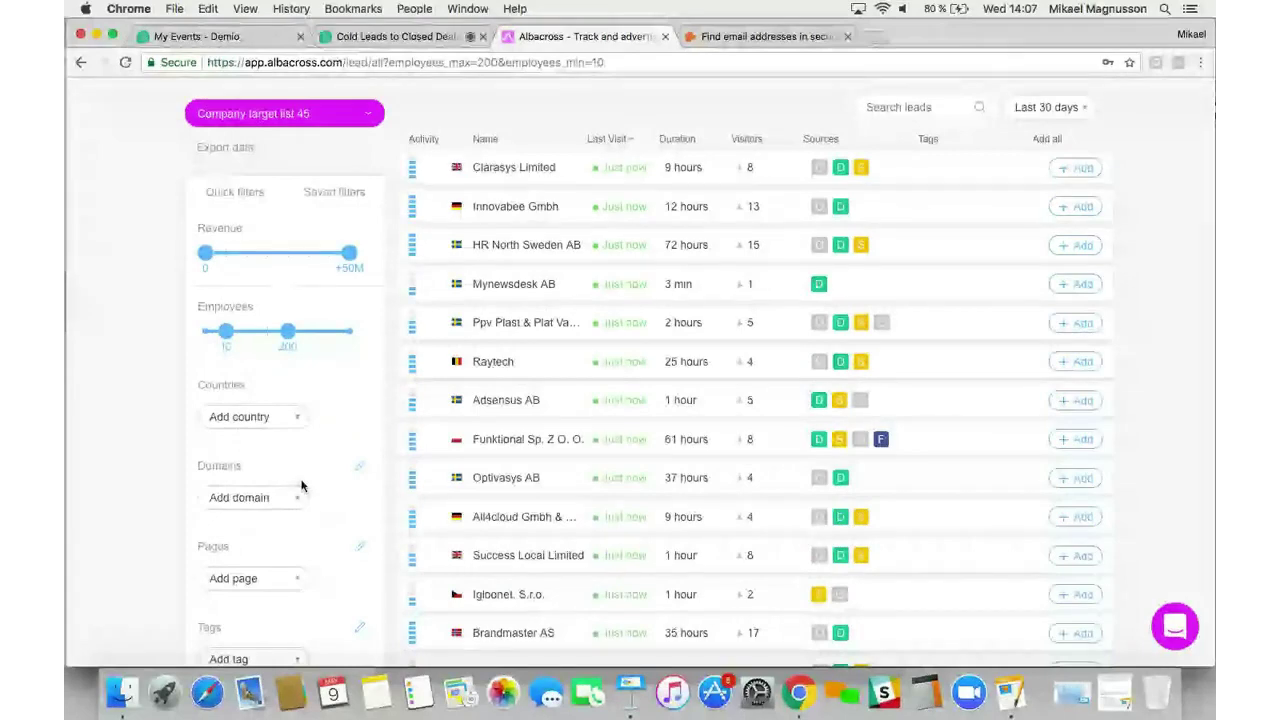
{"action": "scroll", "coordinate": [290, 405], "scroll_direction": "down", "scroll_amount": 2}
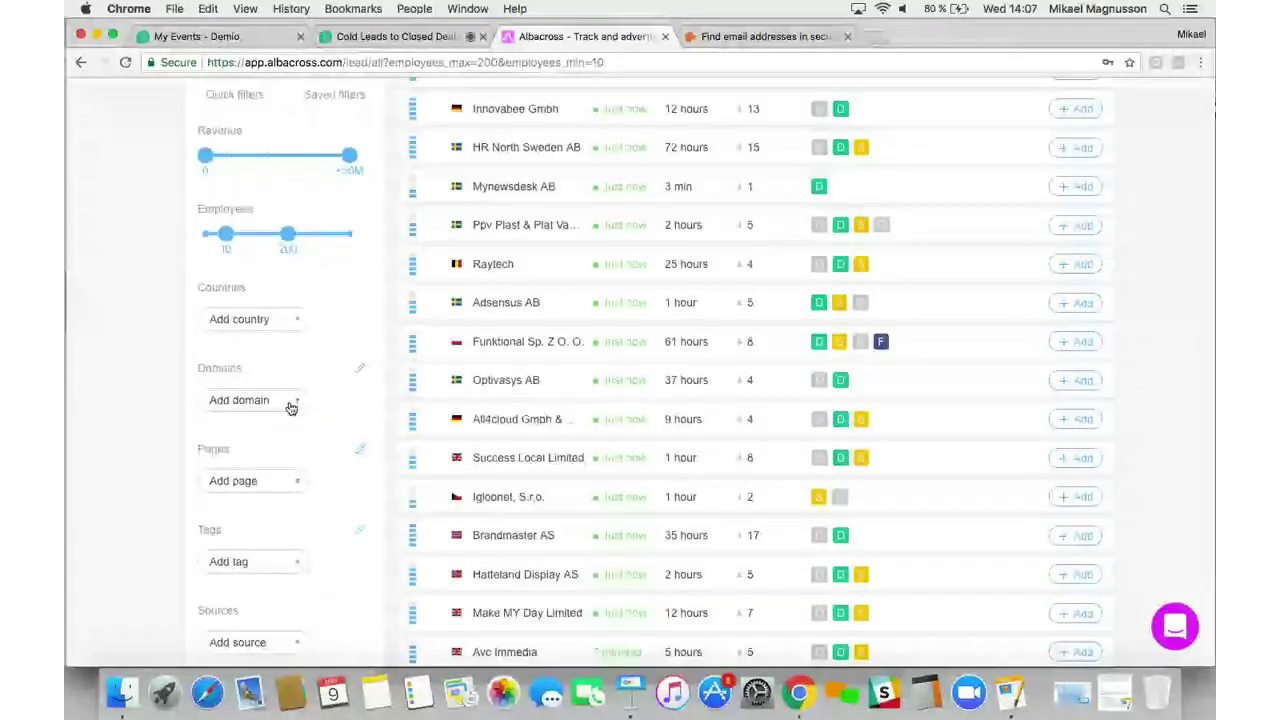
{"action": "left_click", "coordinate": [290, 404]}
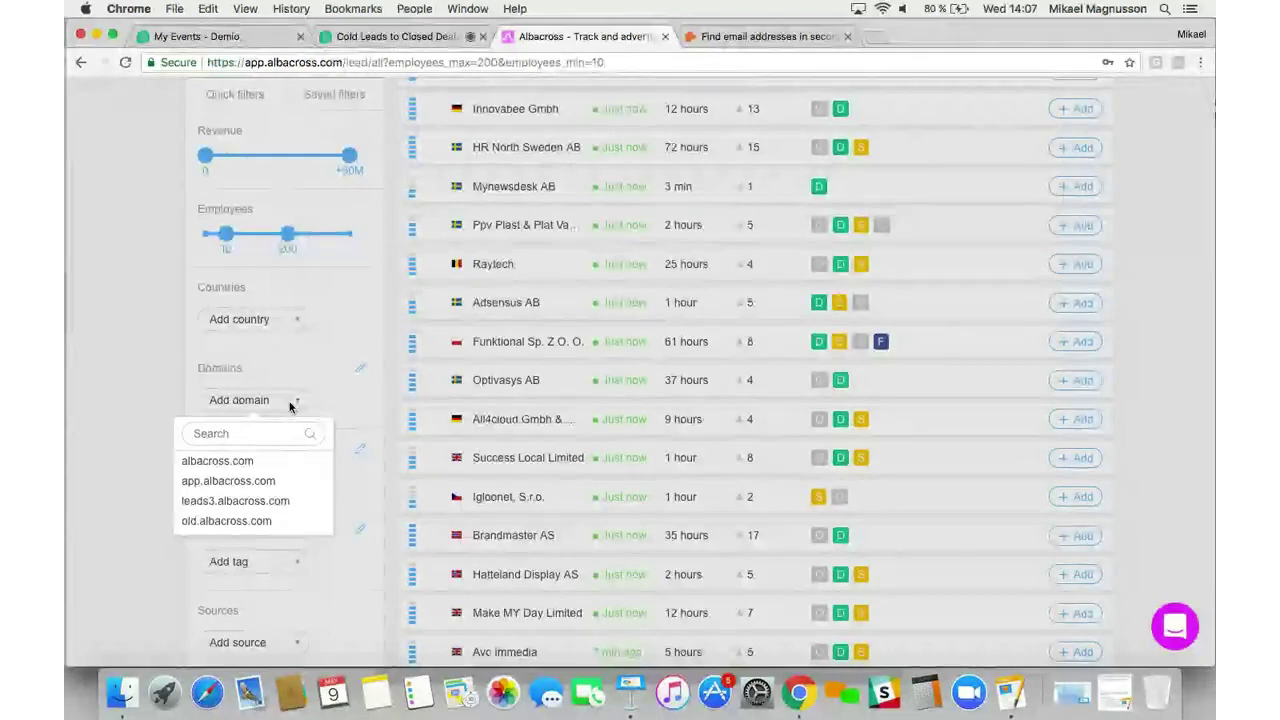
Filter leads by domain app.albacross.com and the page Campaign Creation - Budget
{"action": "left_click", "coordinate": [252, 483]}
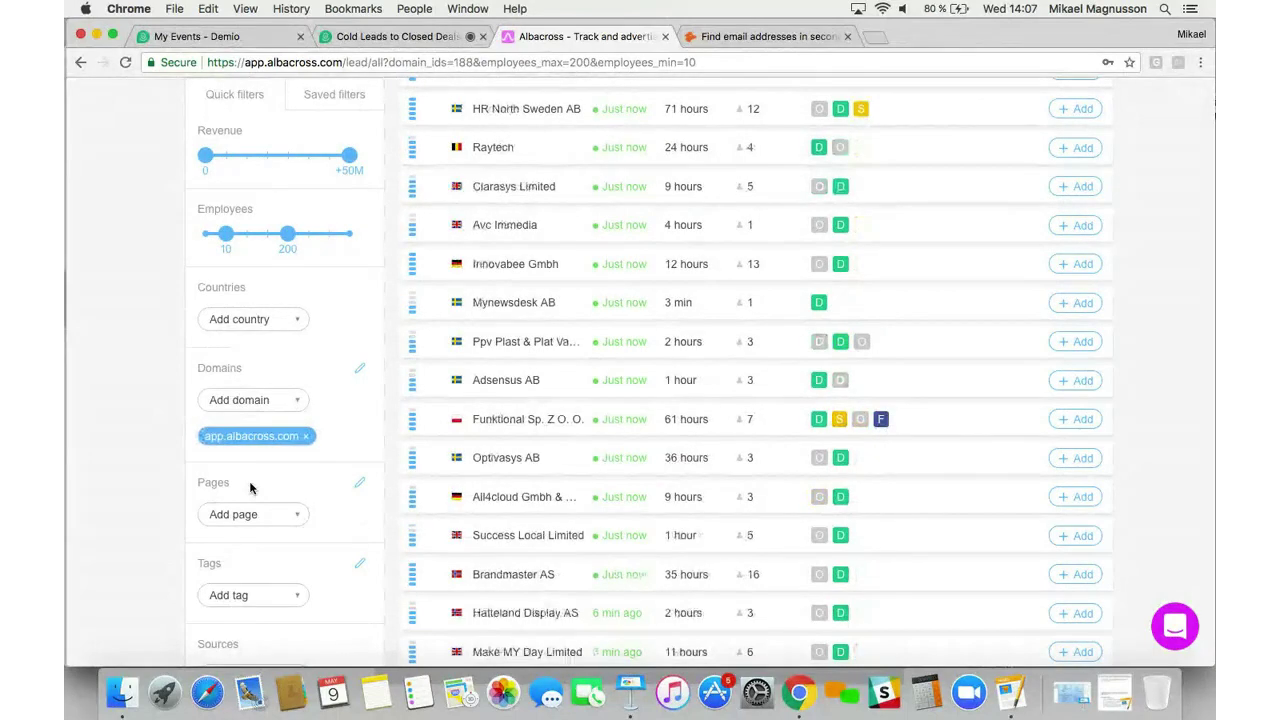
{"action": "scroll", "coordinate": [353, 481], "scroll_direction": "down", "scroll_amount": 1}
{"action": "scroll", "coordinate": [353, 481], "scroll_direction": "down", "scroll_amount": 2}
{"action": "left_click", "coordinate": [296, 435]}
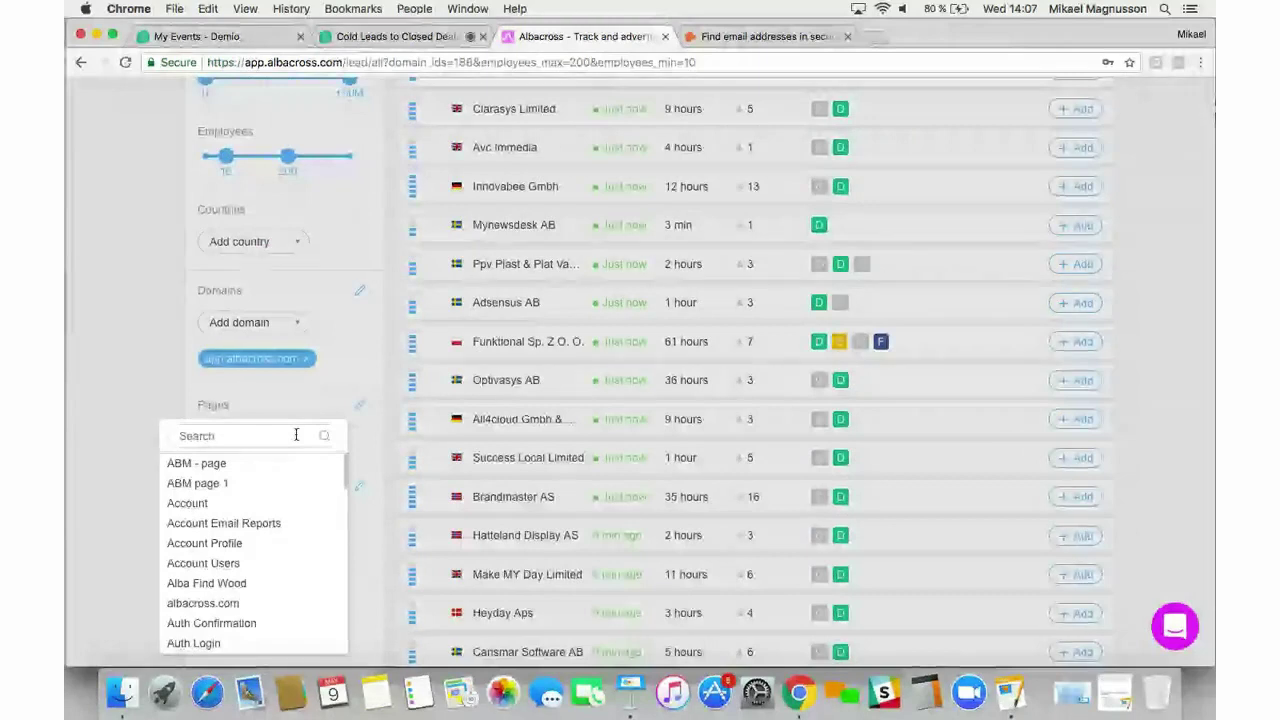
{"action": "scroll", "coordinate": [254, 600], "scroll_direction": "down", "scroll_amount": 2}
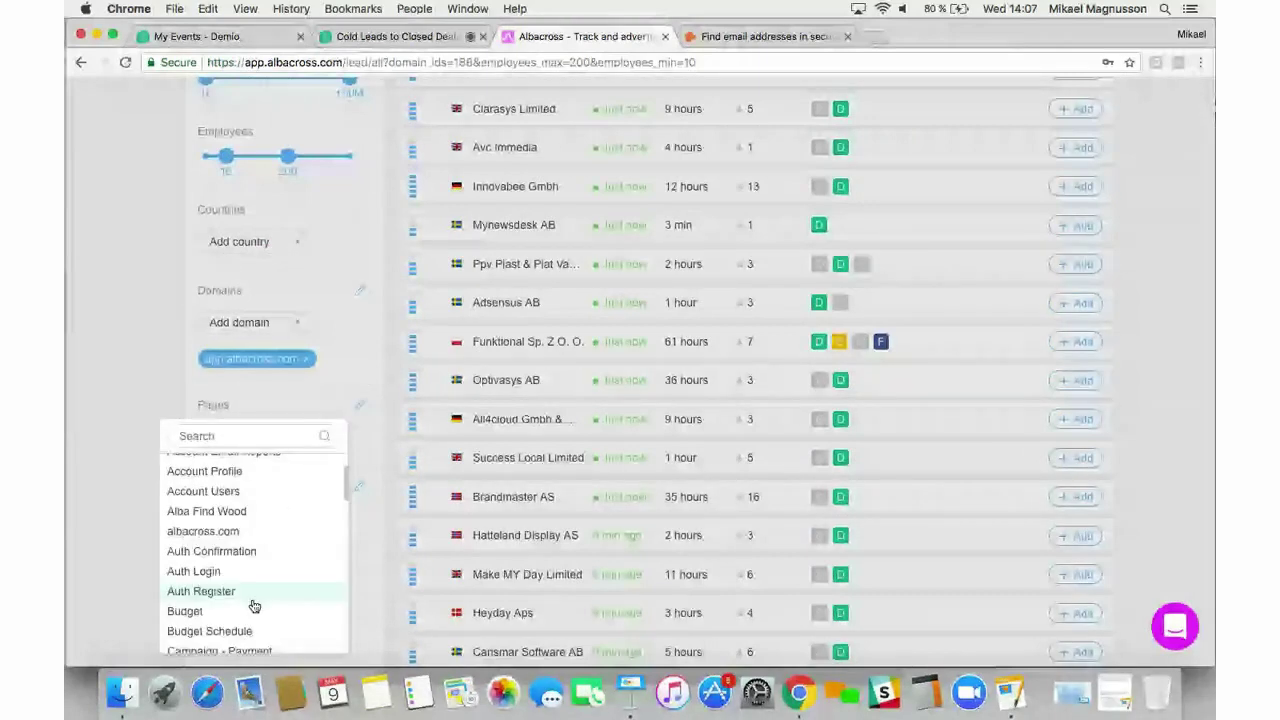
{"action": "scroll", "coordinate": [254, 606], "scroll_direction": "down", "scroll_amount": 1}
{"action": "scroll", "coordinate": [254, 615], "scroll_direction": "down", "scroll_amount": 1}
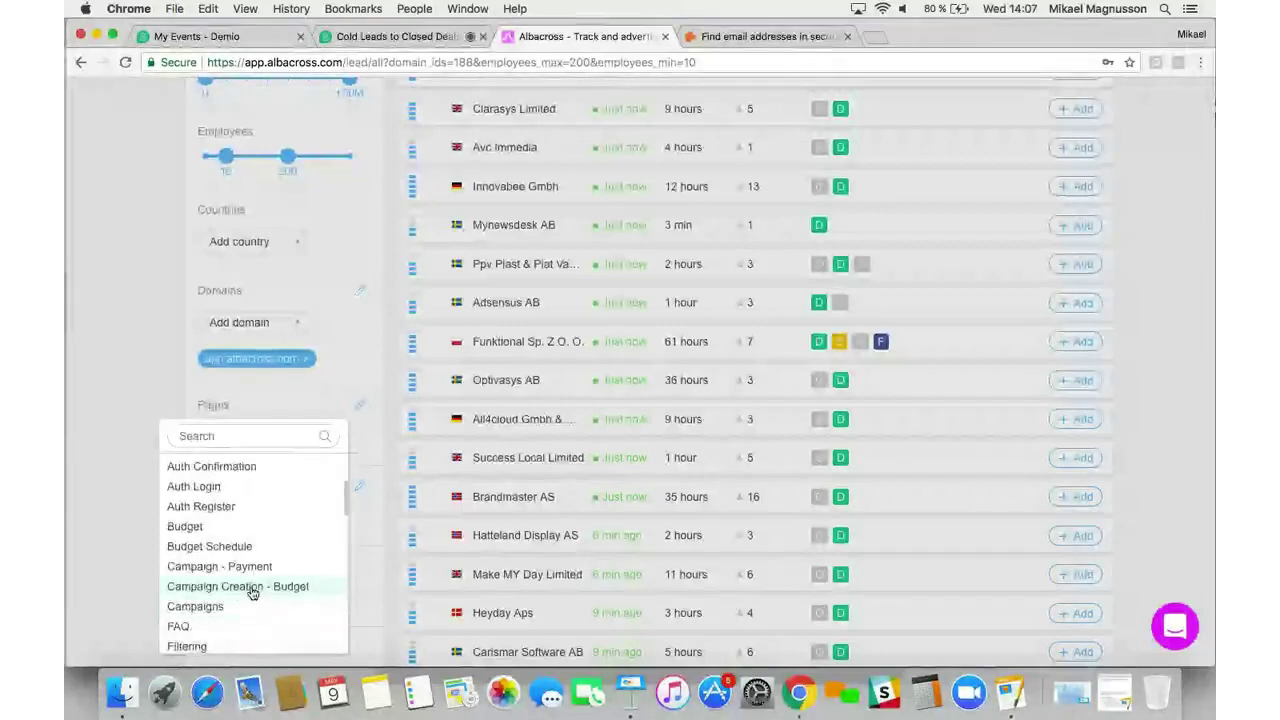
{"action": "left_click", "coordinate": [252, 588]}
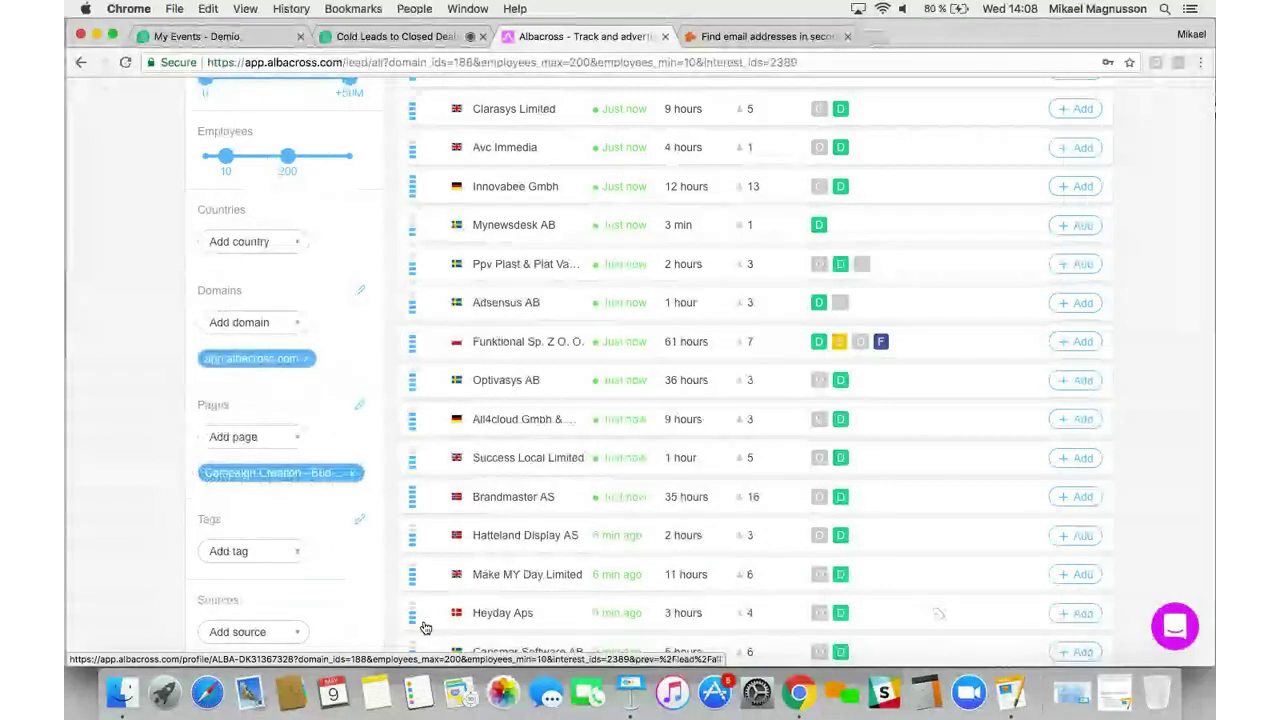
{"action": "scroll", "coordinate": [425, 627], "scroll_direction": "down", "scroll_amount": 10}
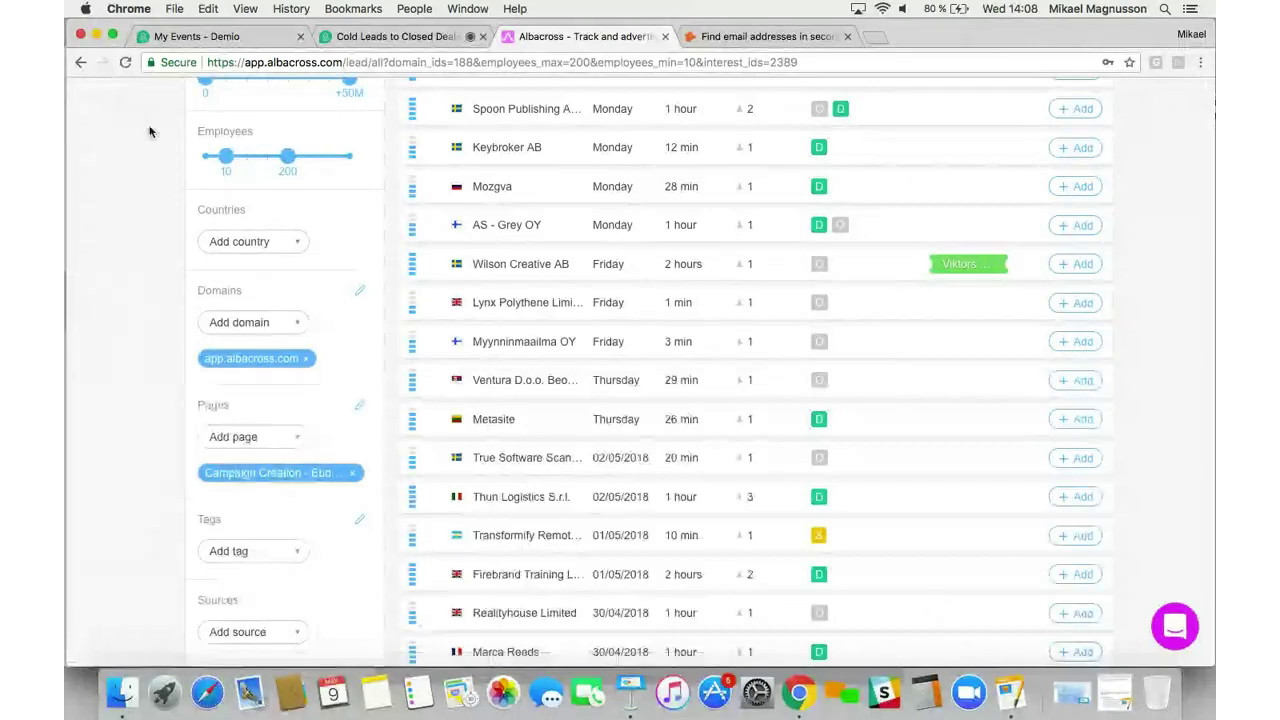
Switch the browser window to full screen
{"action": "left_click", "coordinate": [113, 37]}
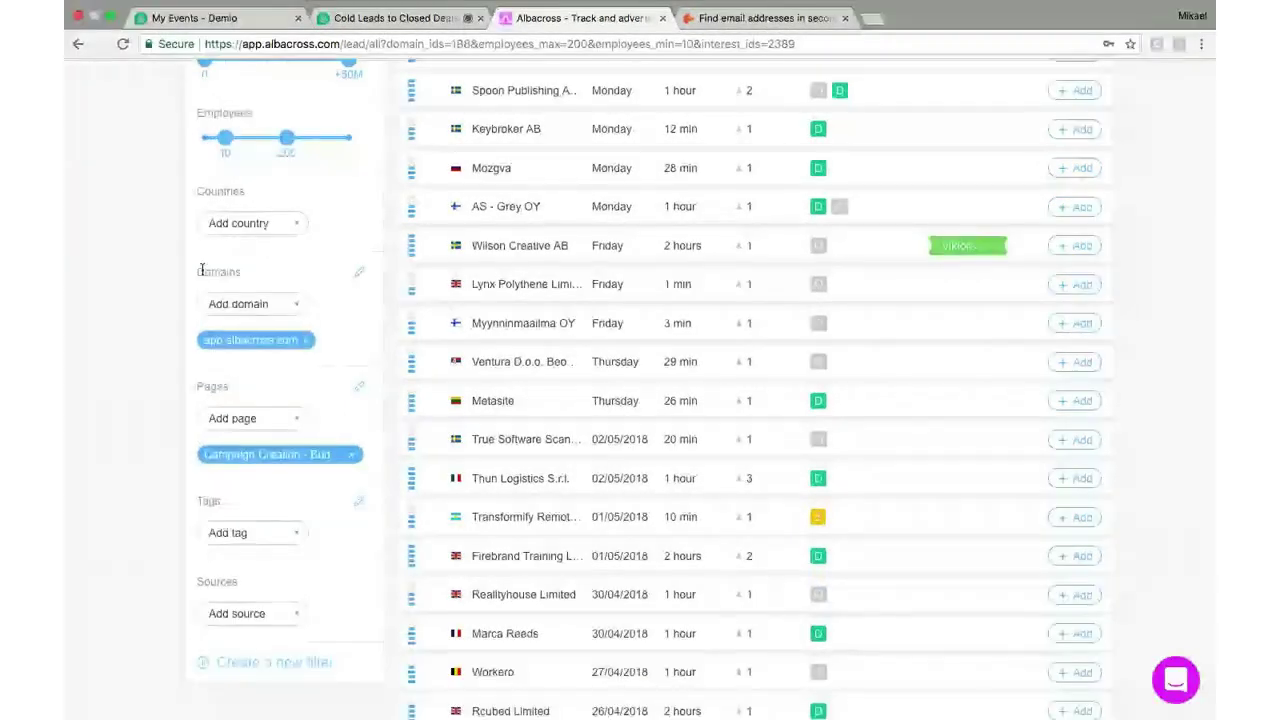
{"action": "scroll", "coordinate": [430, 384], "scroll_direction": "up", "scroll_amount": 2}
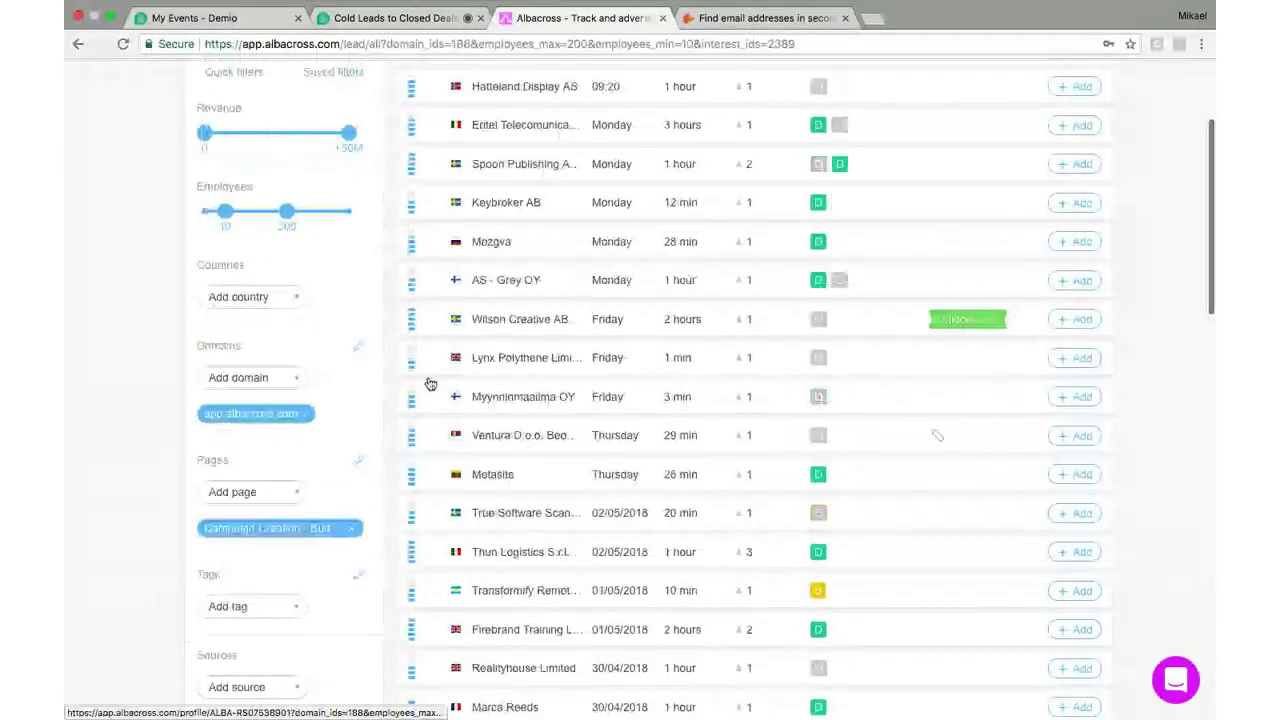
{"action": "scroll", "coordinate": [430, 384], "scroll_direction": "up", "scroll_amount": 4}
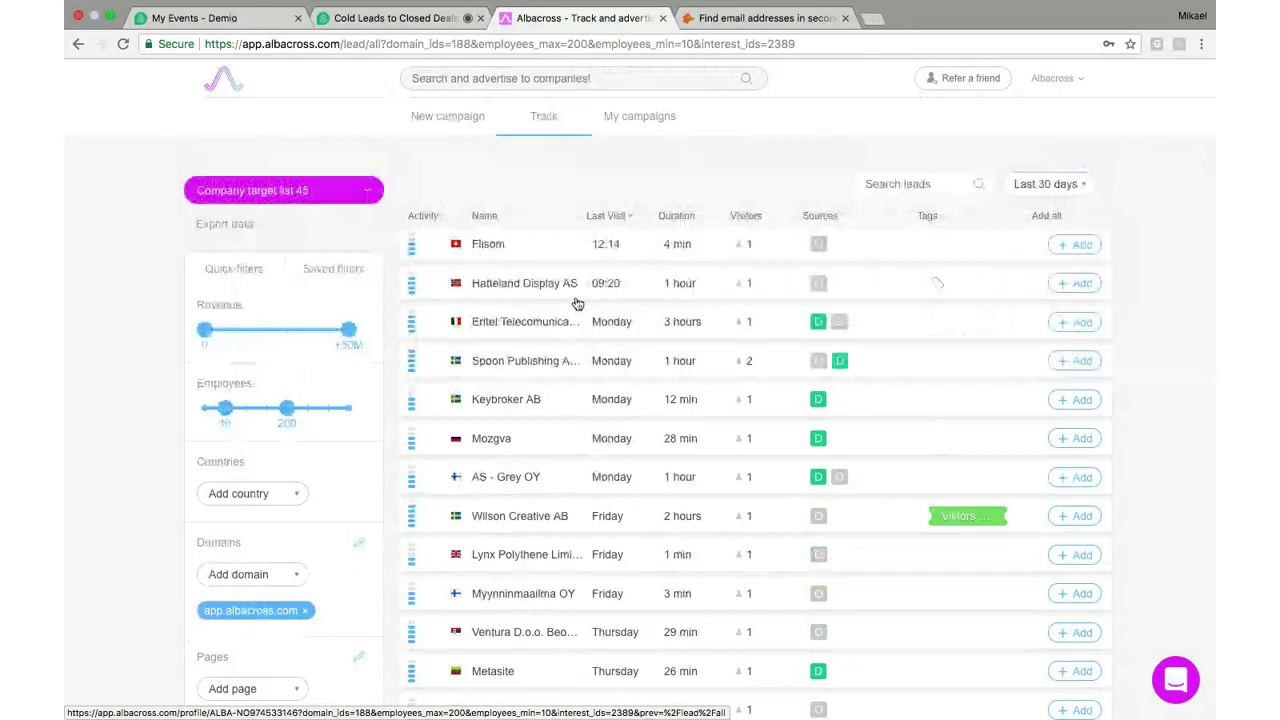
Sort the leads by Activity in descending order, most active first
{"action": "left_click", "coordinate": [443, 218]}
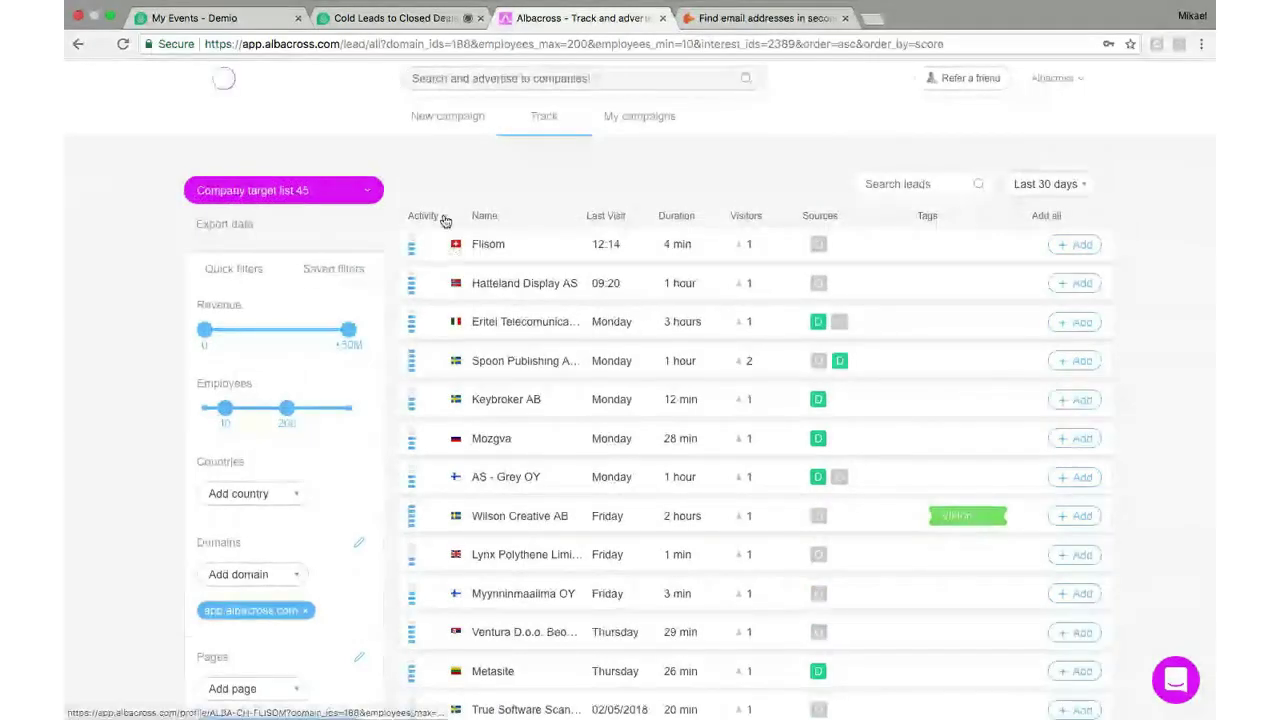
{"action": "left_click", "coordinate": [425, 218]}
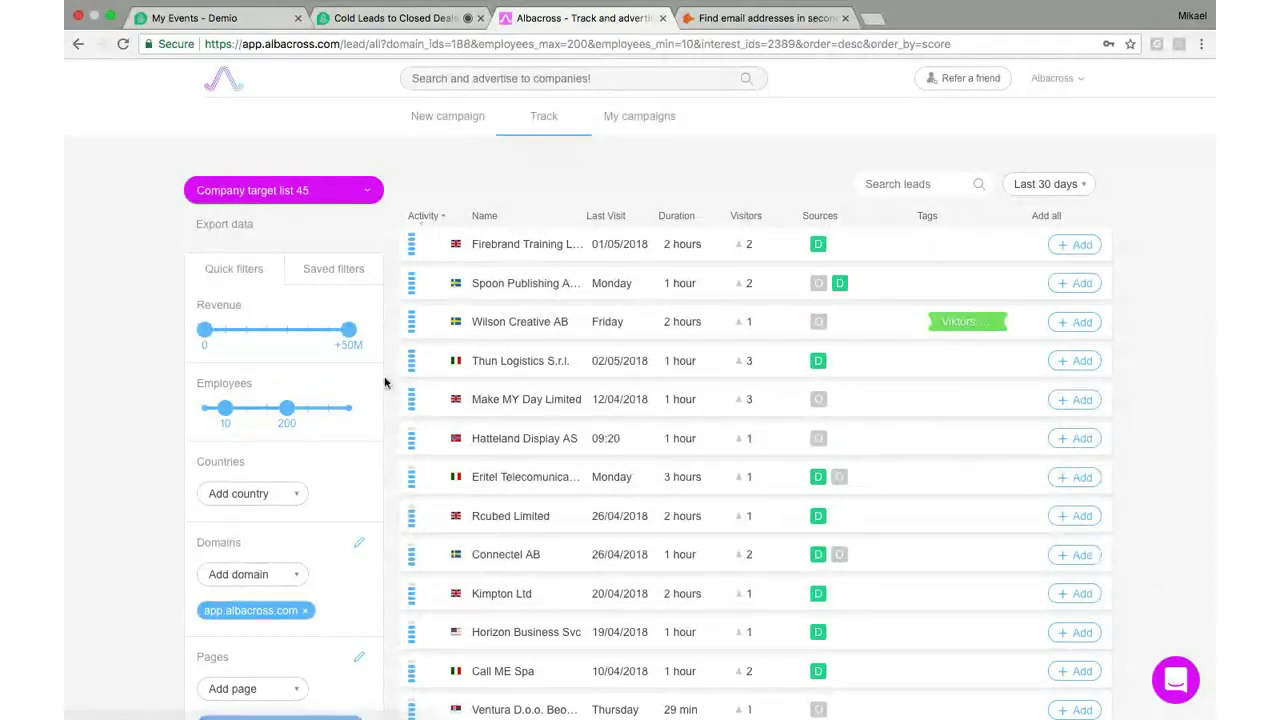
{"action": "scroll", "coordinate": [350, 434], "scroll_direction": "down", "scroll_amount": 3}
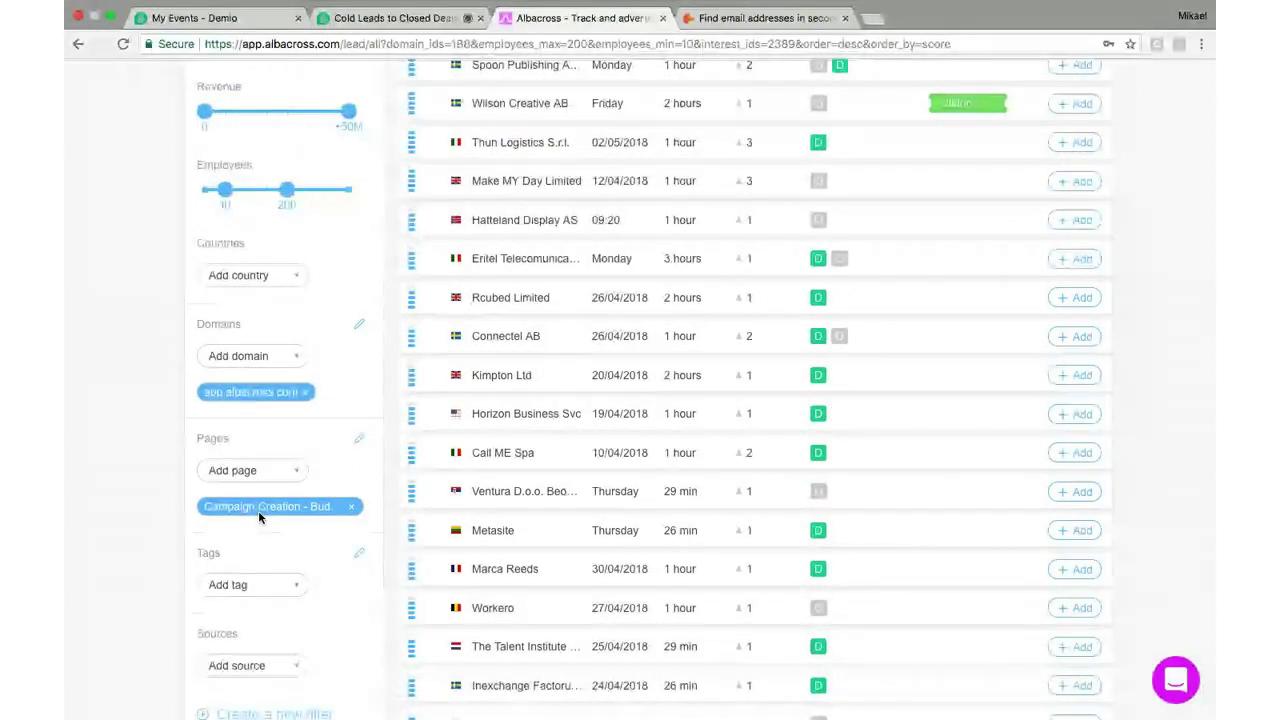
{"action": "scroll", "coordinate": [382, 415], "scroll_direction": "up", "scroll_amount": 3}
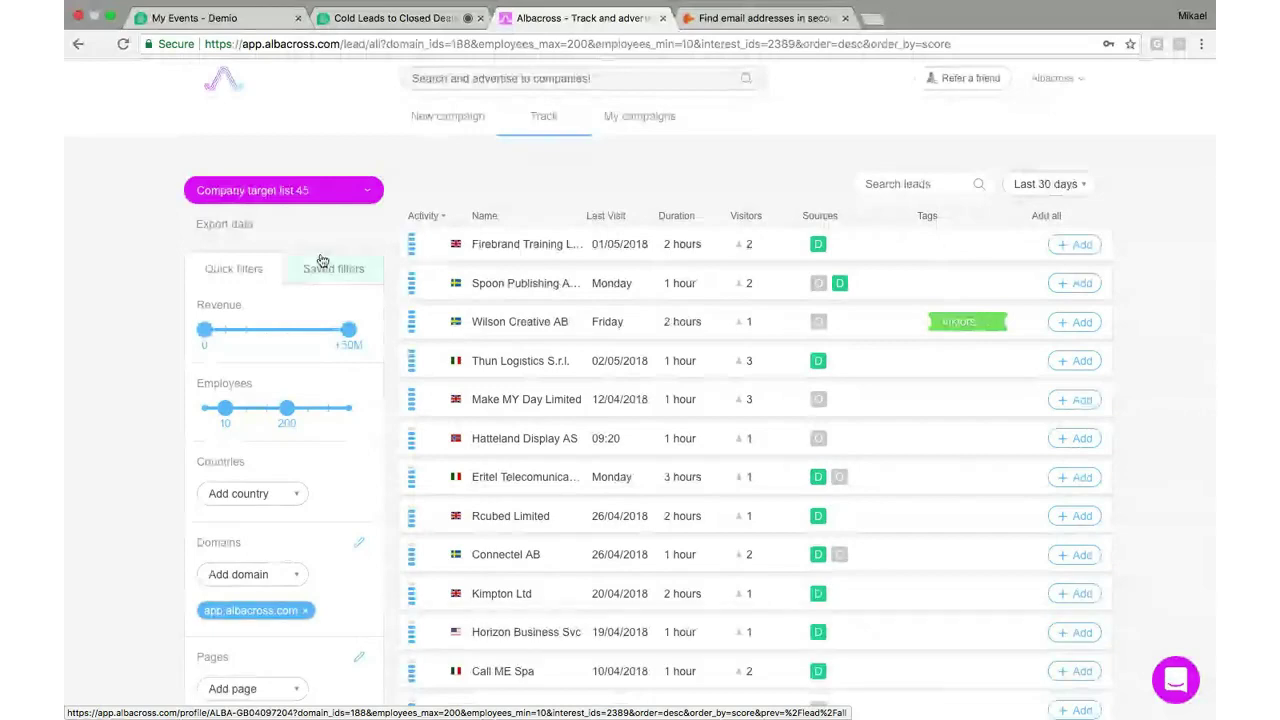
{"action": "scroll", "coordinate": [322, 261], "scroll_direction": "down", "scroll_amount": 5}
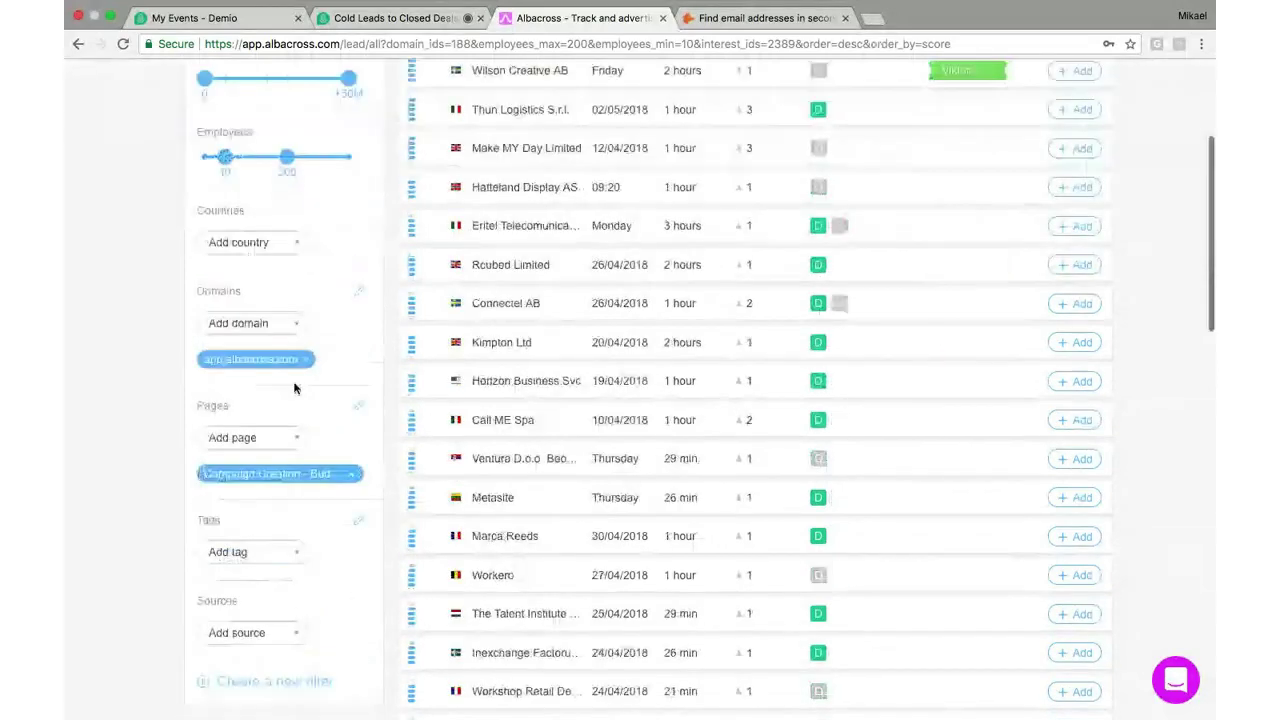
{"action": "scroll", "coordinate": [294, 388], "scroll_direction": "down", "scroll_amount": 4}
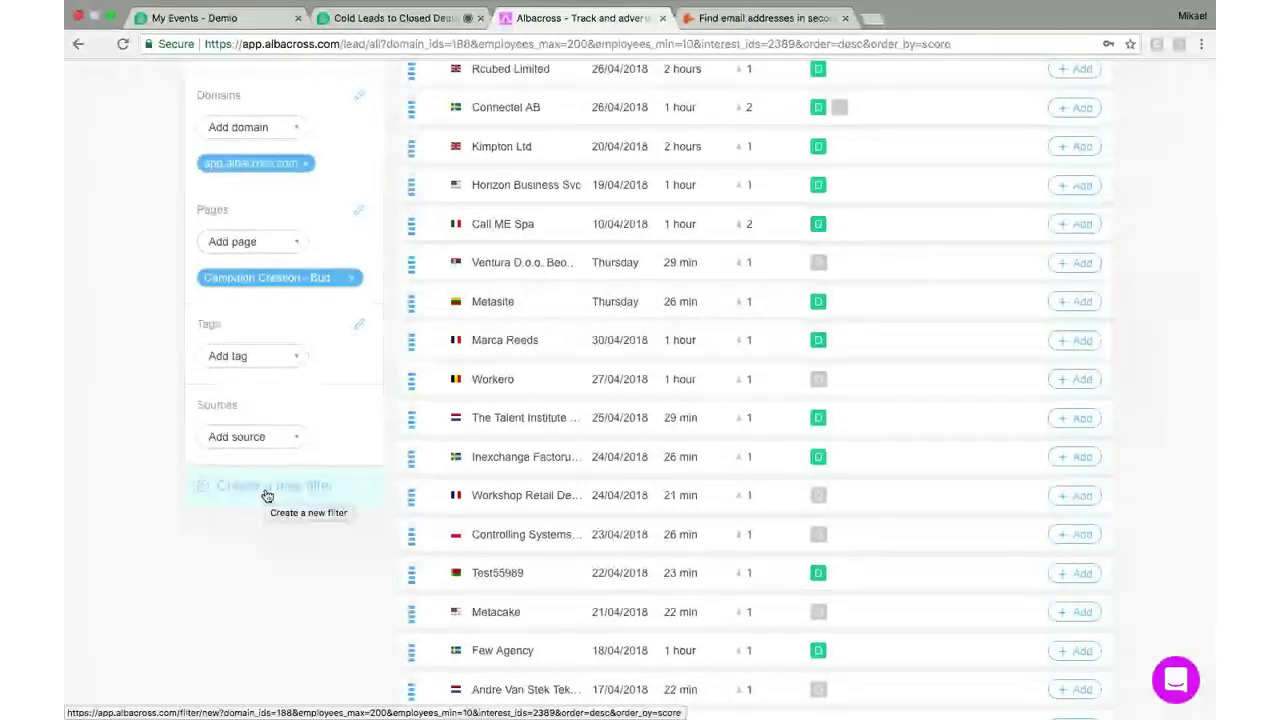
Save the current filters with minimum Activity 5 as a new named saved filter
{"action": "left_click", "coordinate": [267, 496]}
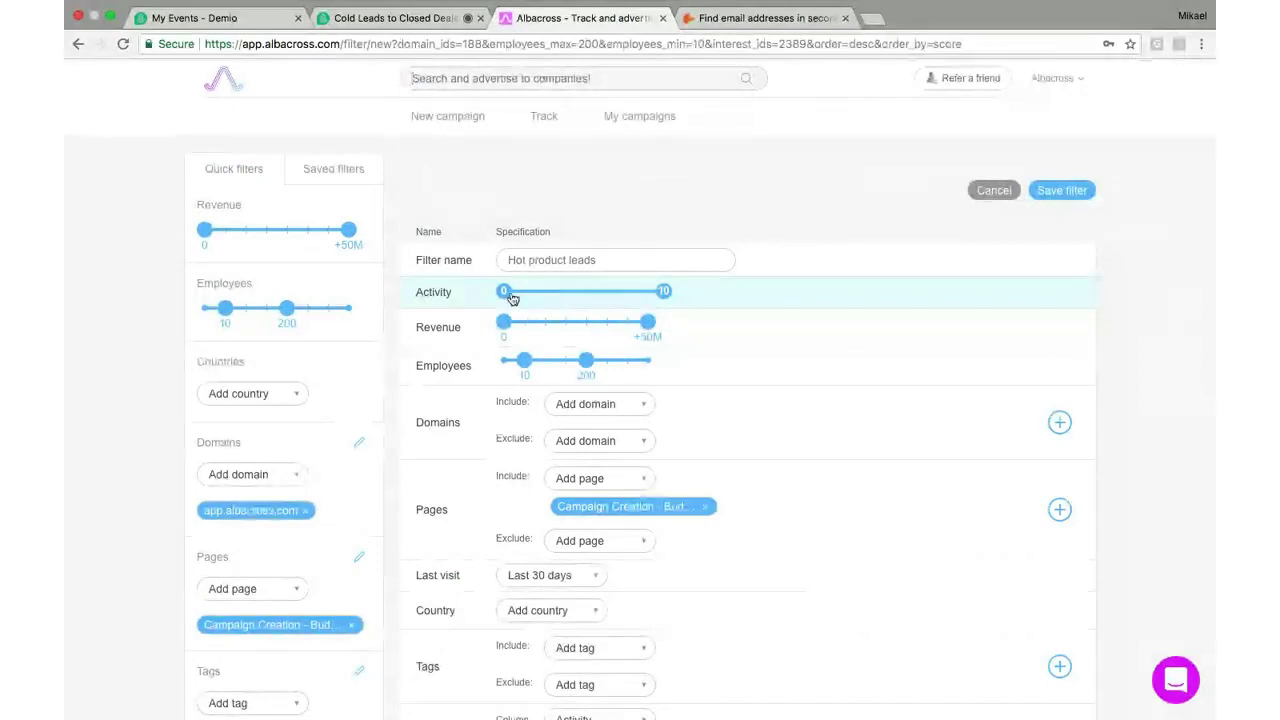
{"action": "left_click_drag", "start_coordinate": [504, 292], "coordinate": [584, 291]}
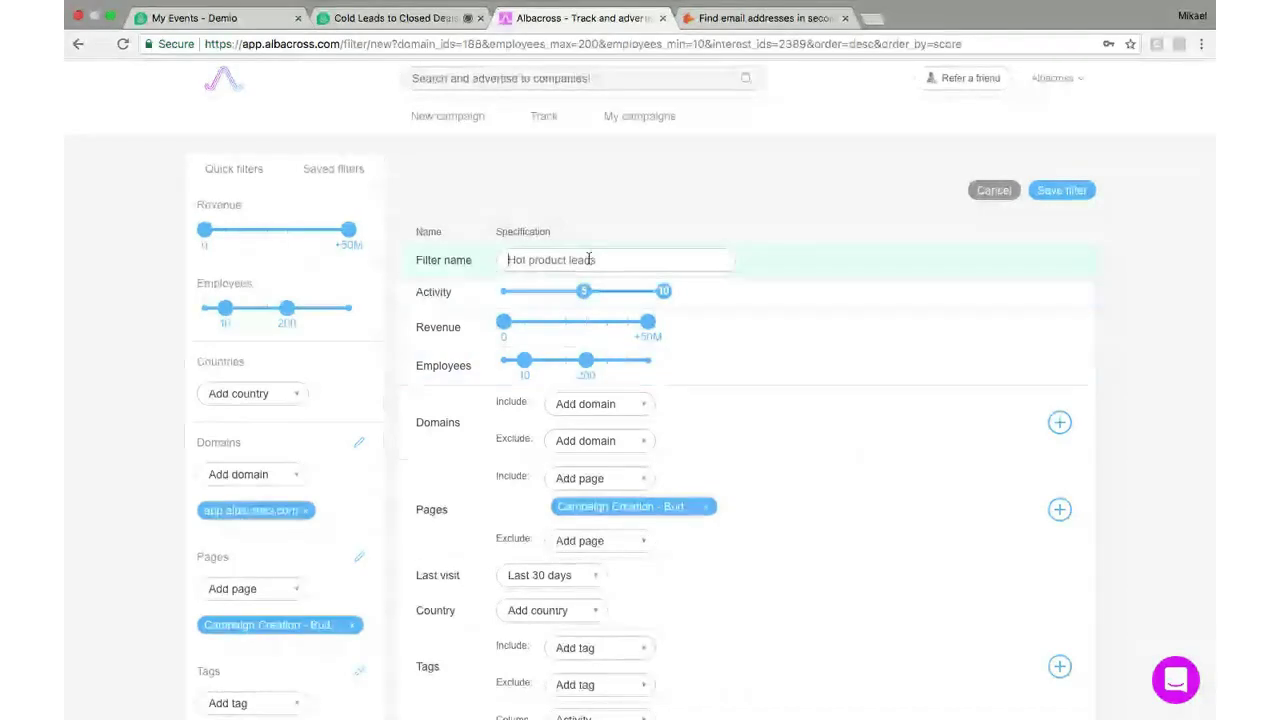
{"action": "type", "text": "mik"}
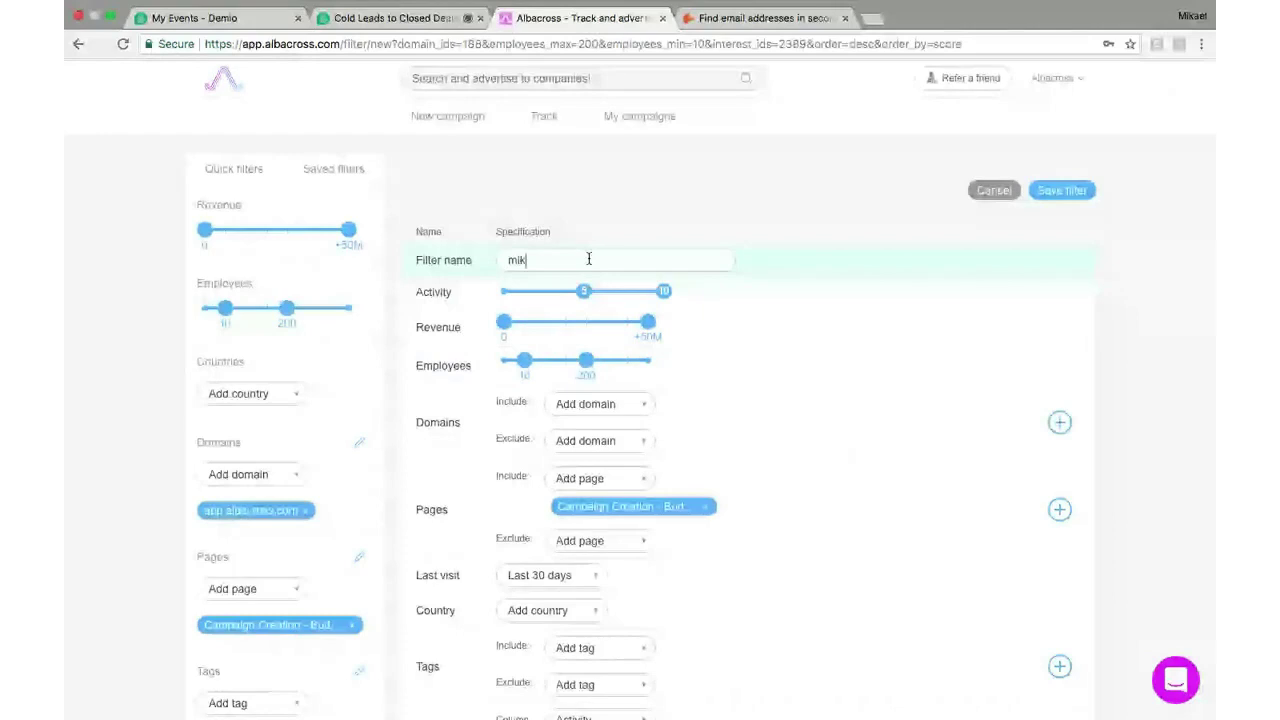
{"action": "type", "text": "aels top thing"}
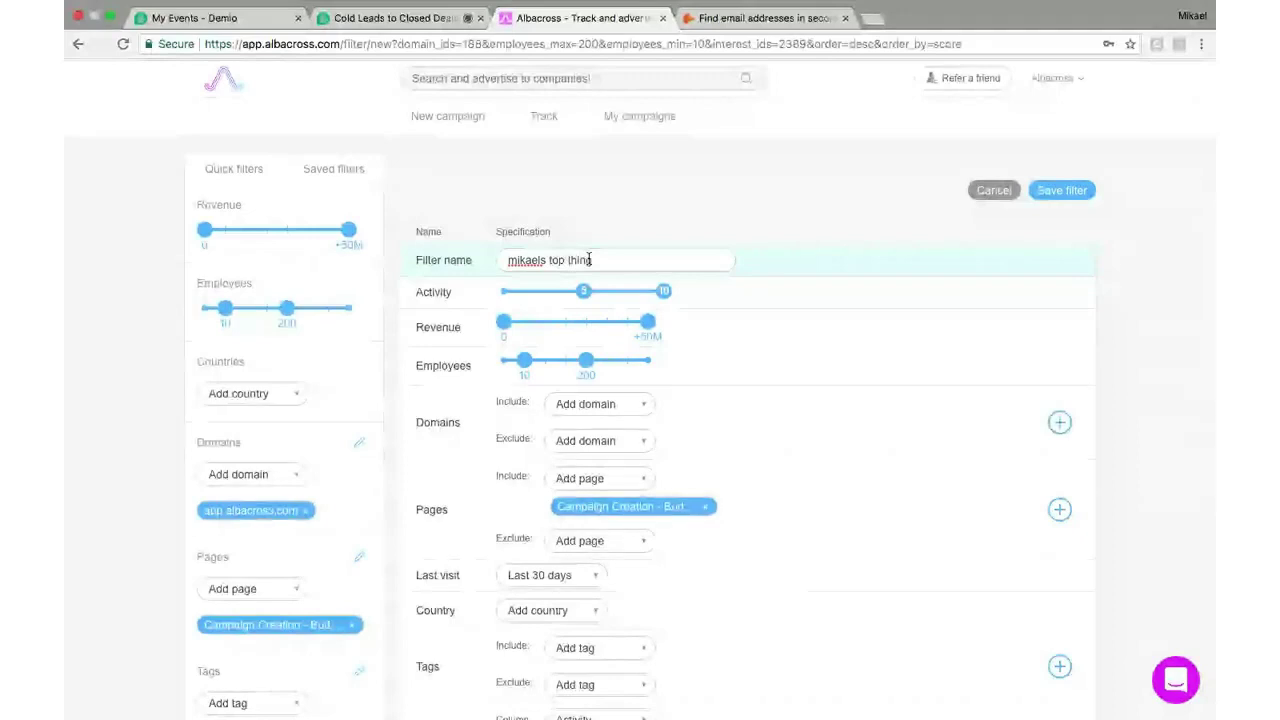
{"action": "left_click", "coordinate": [1072, 192]}
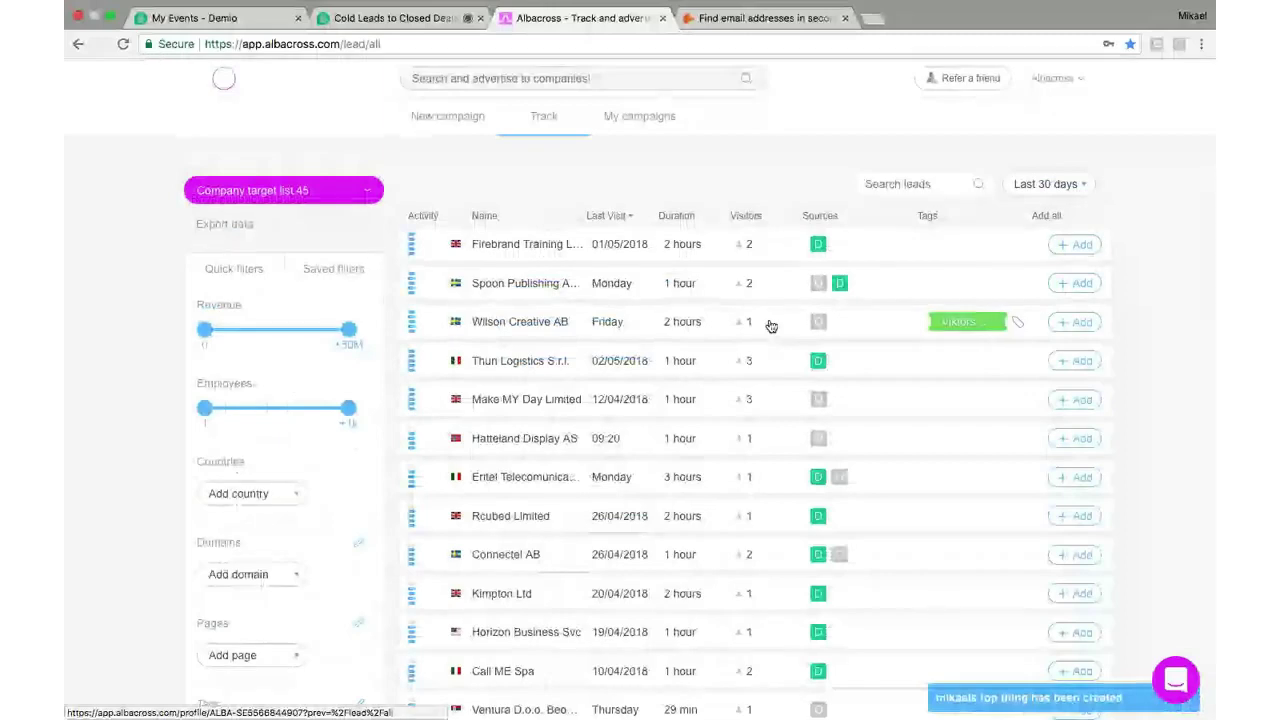
Load the user's own saved filter from the Saved filters list and return to the top
{"action": "left_click", "coordinate": [334, 270]}
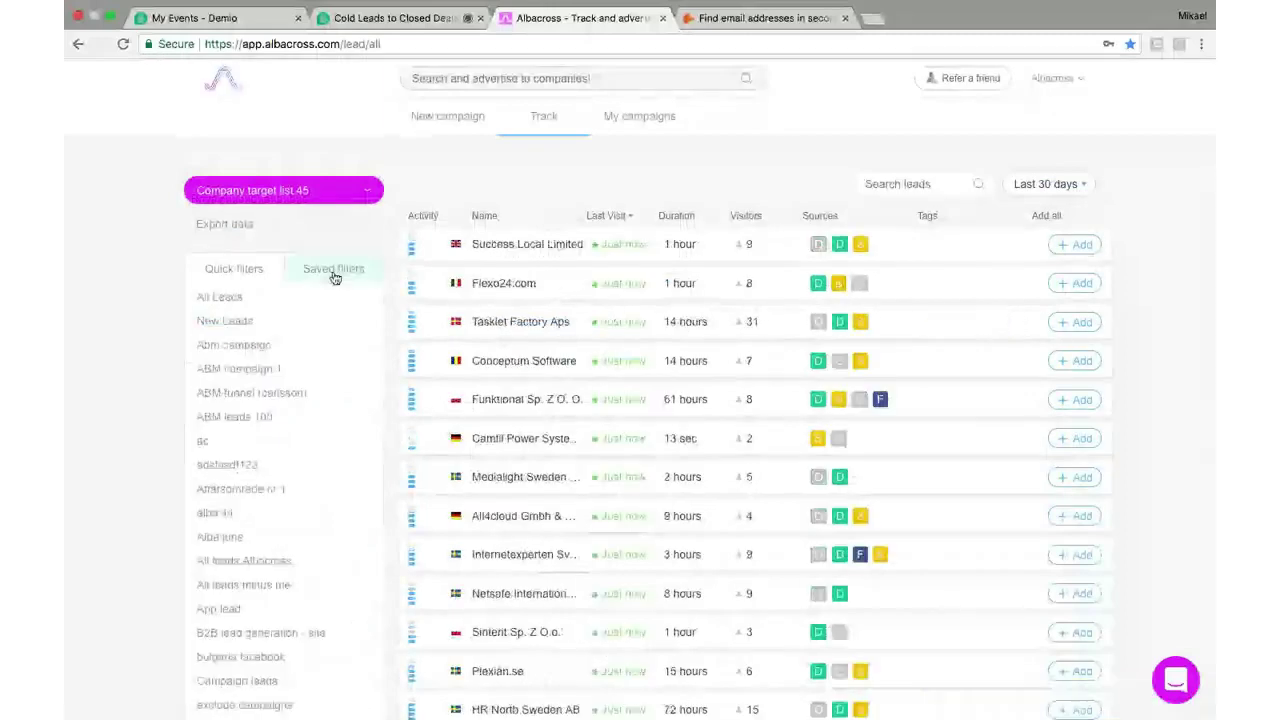
{"action": "scroll", "coordinate": [296, 386], "scroll_direction": "down", "scroll_amount": 1}
{"action": "scroll", "coordinate": [296, 386], "scroll_direction": "down", "scroll_amount": 5}
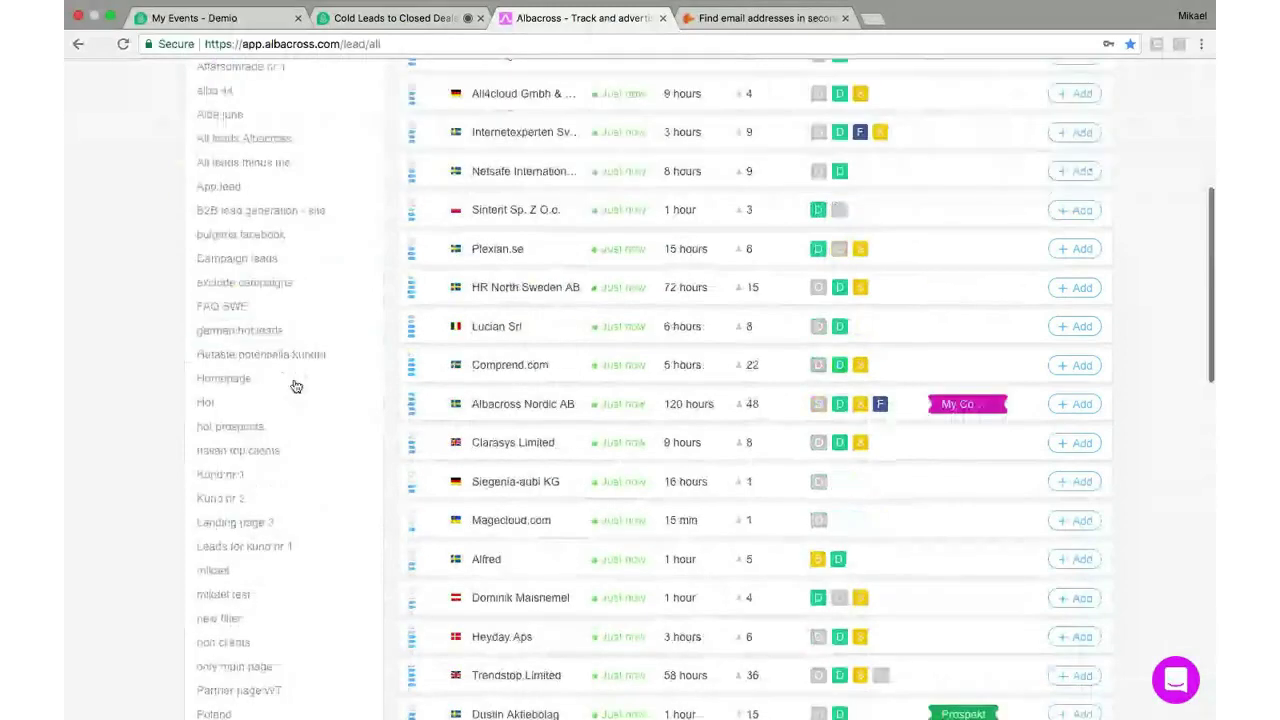
{"action": "scroll", "coordinate": [296, 386], "scroll_direction": "down", "scroll_amount": 4}
{"action": "scroll", "coordinate": [290, 370], "scroll_direction": "down", "scroll_amount": 5}
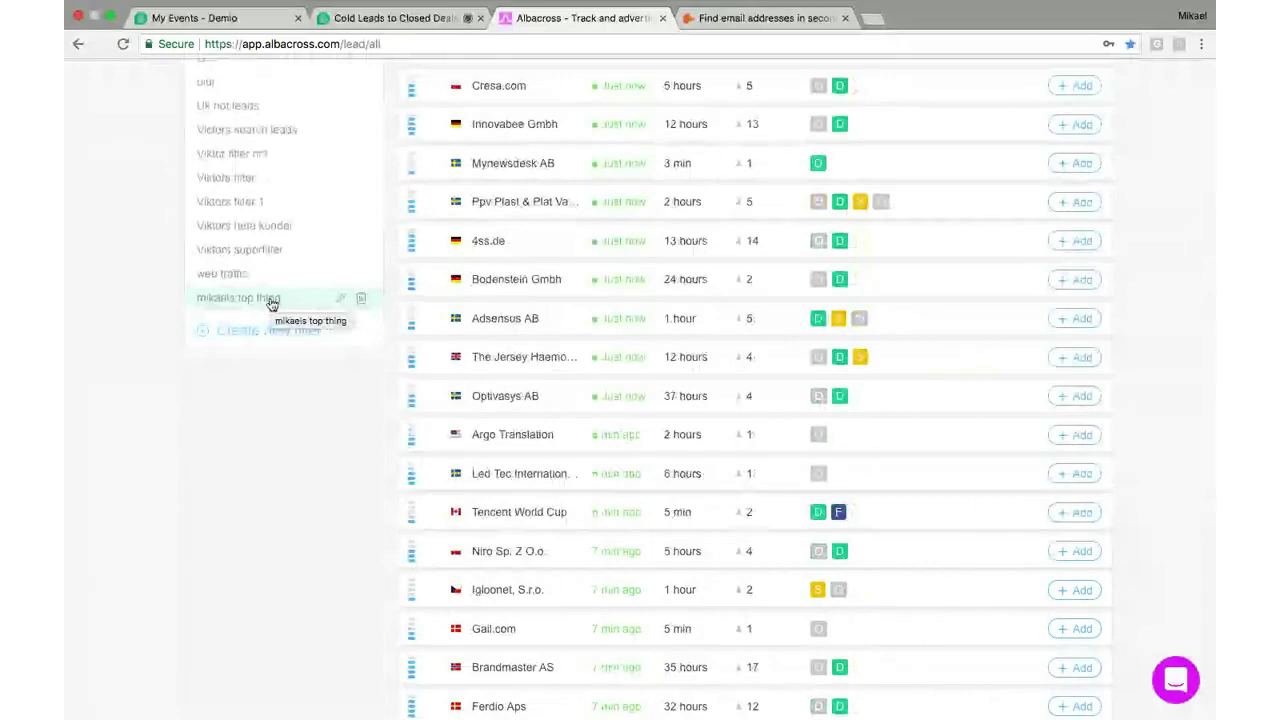
{"action": "left_click", "coordinate": [270, 300]}
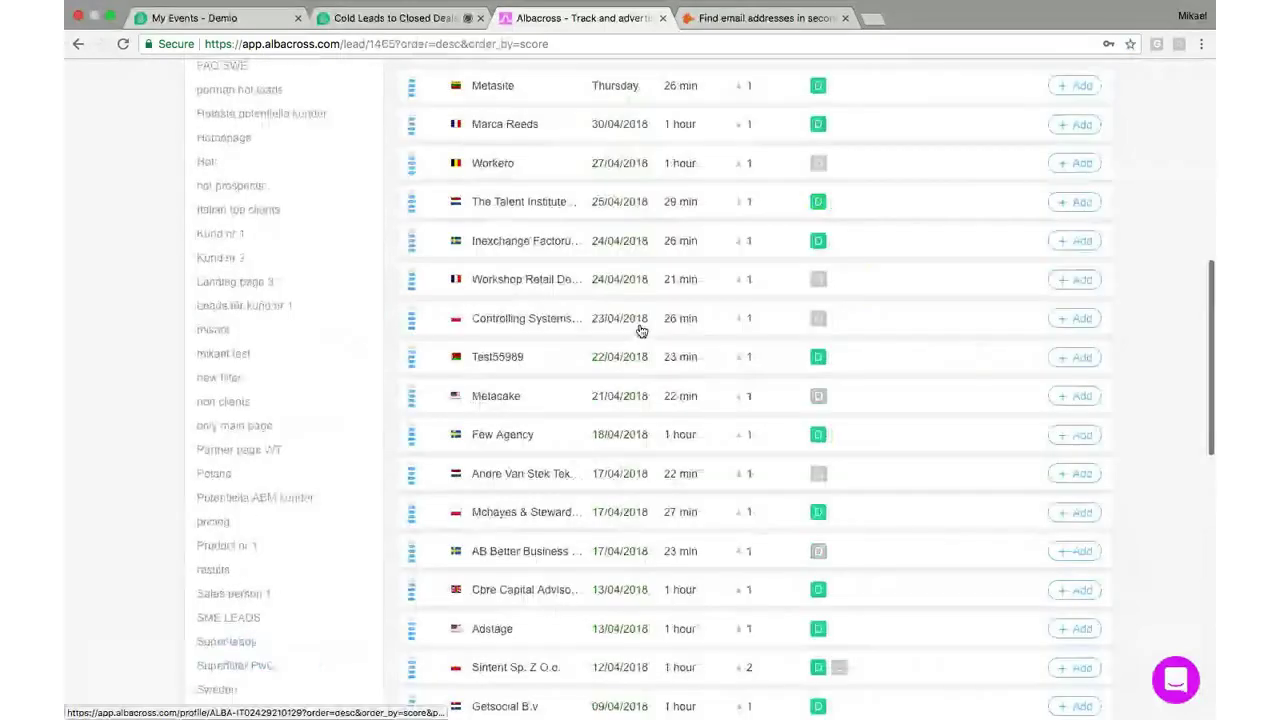
{"action": "scroll", "coordinate": [641, 331], "scroll_direction": "up", "scroll_amount": 5}
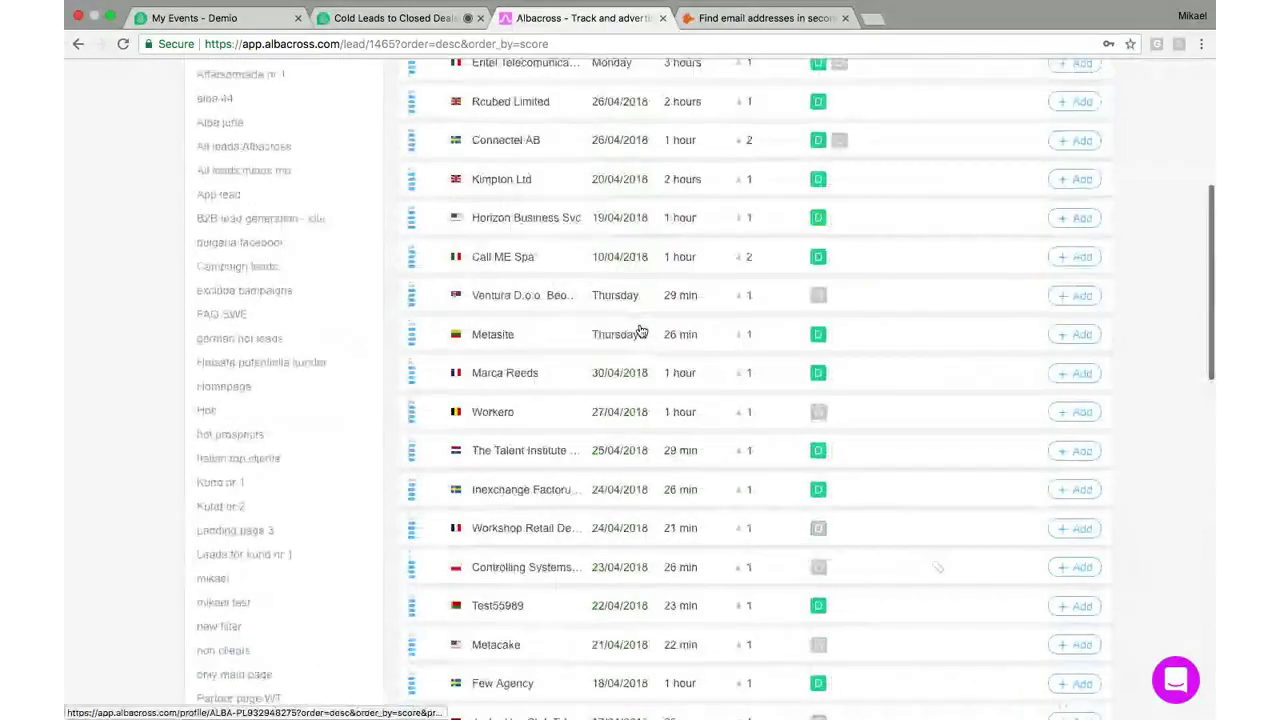
{"action": "scroll", "coordinate": [641, 331], "scroll_direction": "up", "scroll_amount": 8}
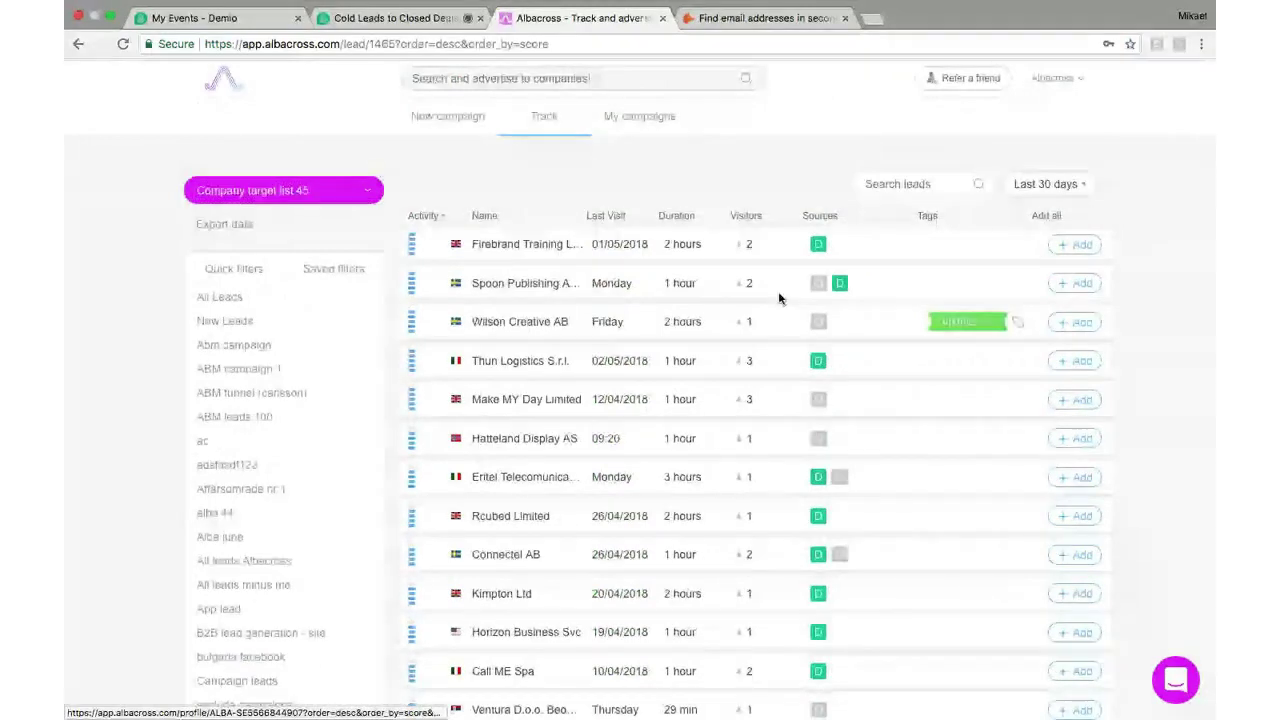
{"action": "mouse_move", "coordinate": [843, 286]}
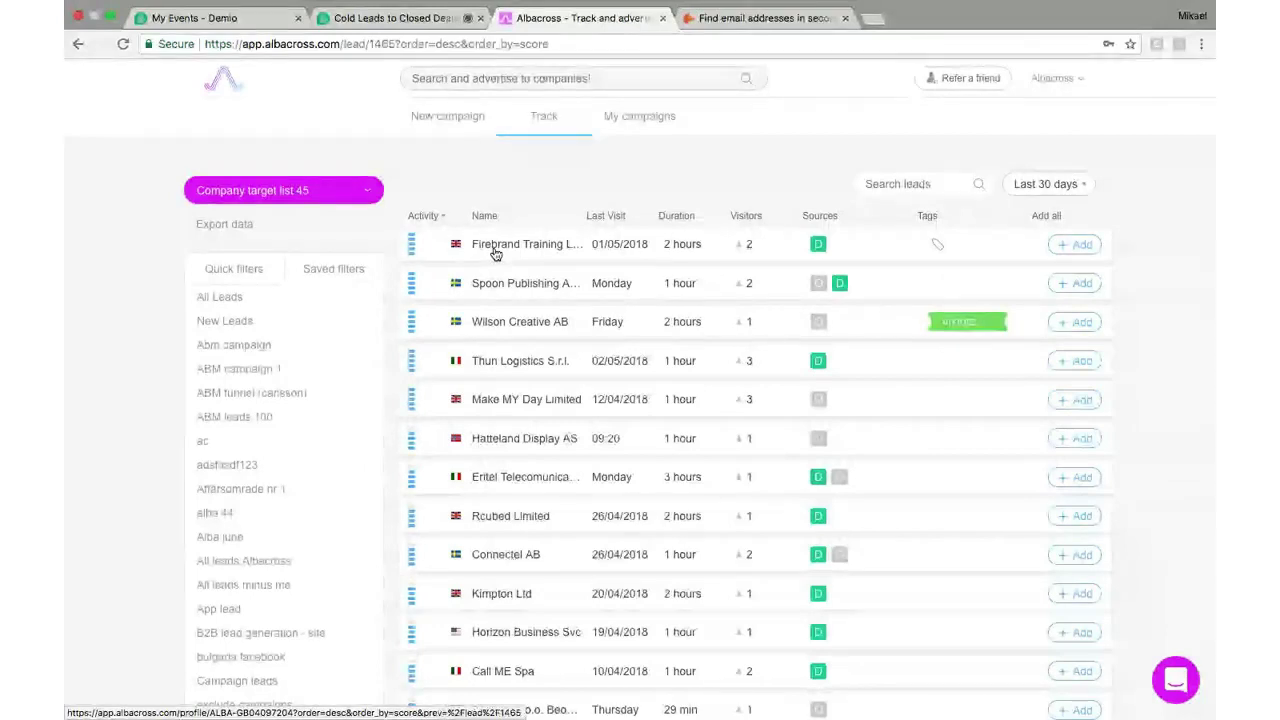
Go to the Email Reports settings and start a new report
{"action": "left_click", "coordinate": [1059, 80]}
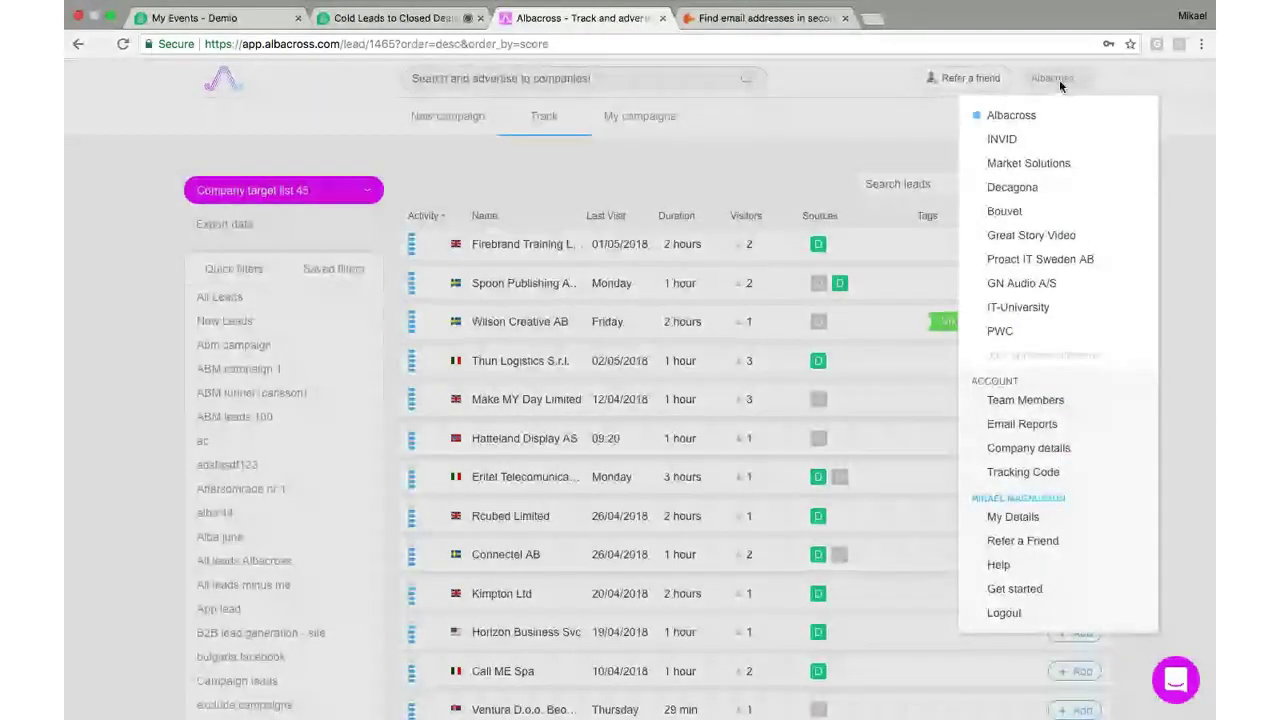
{"action": "left_click", "coordinate": [1043, 428]}
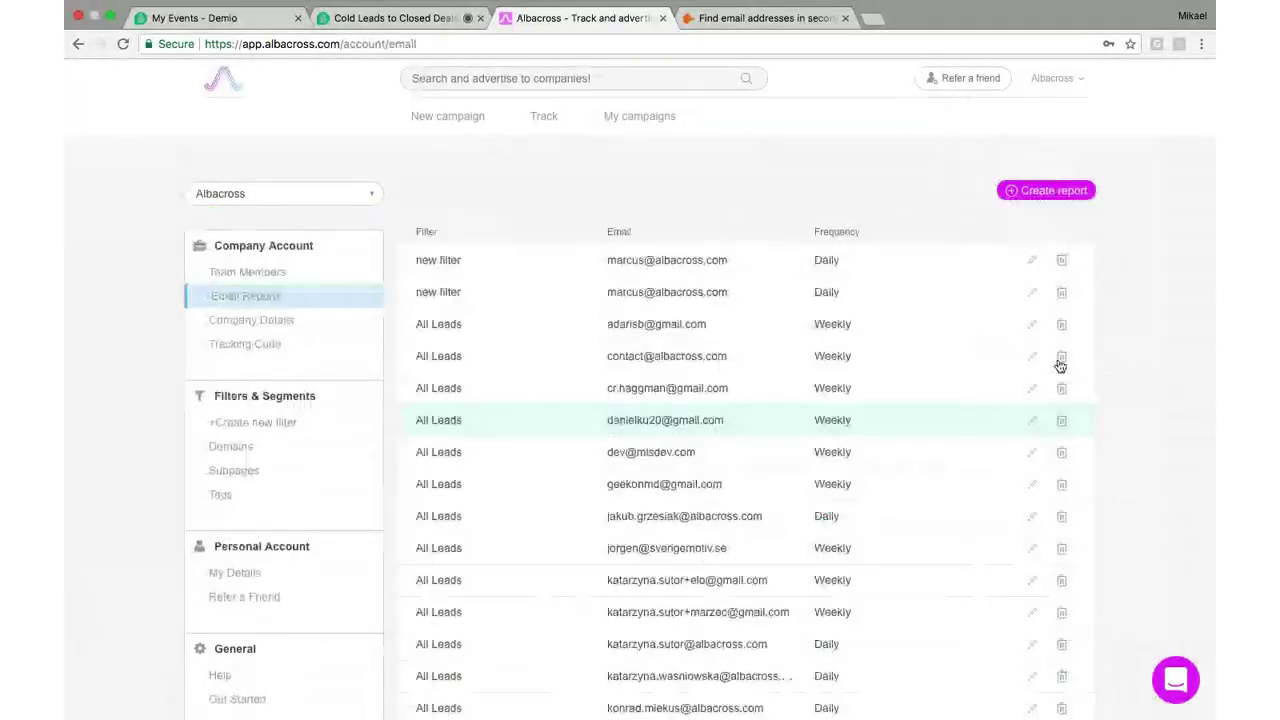
{"action": "left_click", "coordinate": [1067, 195]}
Set the report to the user's saved filter, the user's e-mail address, and Daily frequency
{"action": "left_click", "coordinate": [540, 268]}
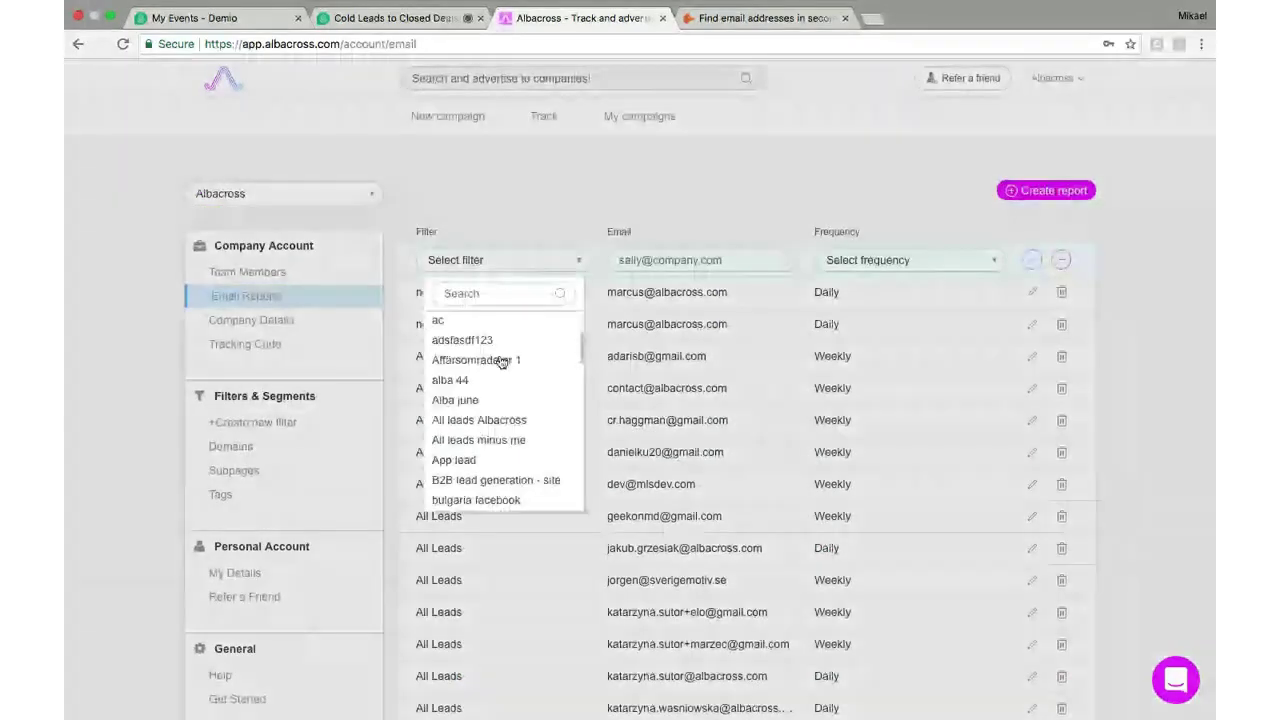
{"action": "scroll", "coordinate": [500, 430], "scroll_direction": "down", "scroll_amount": 10}
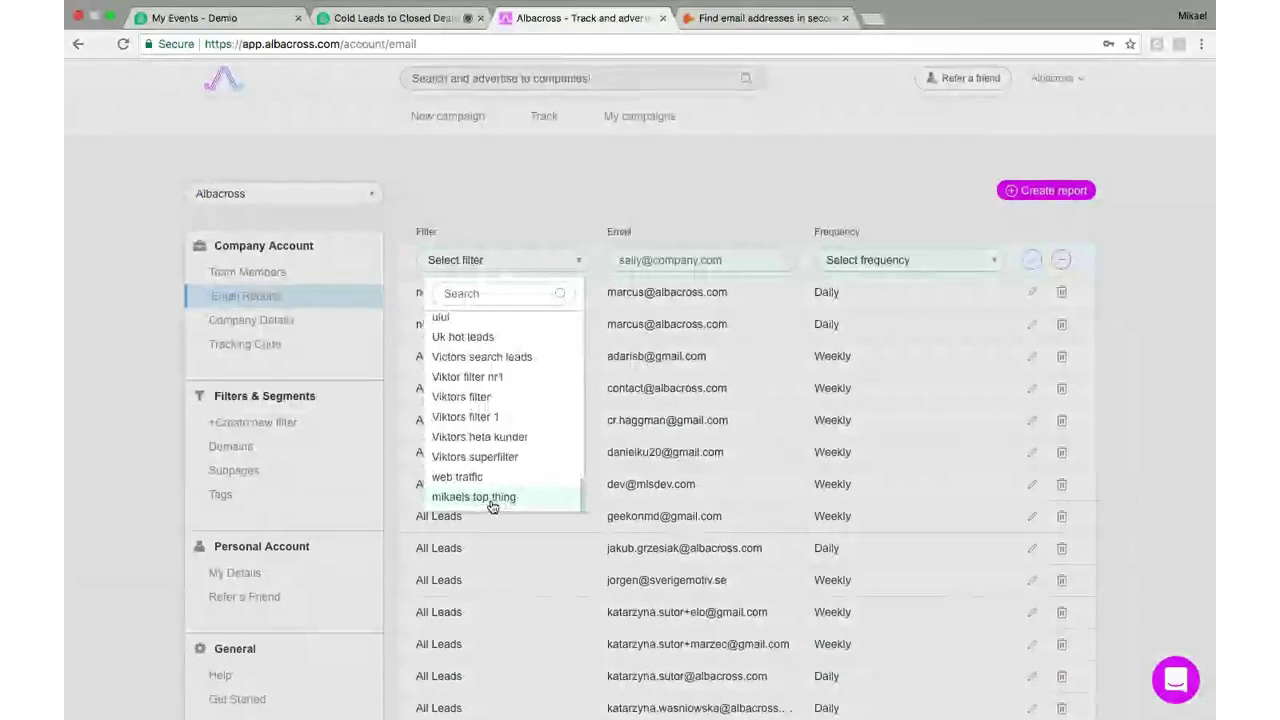
{"action": "left_click", "coordinate": [492, 498]}
{"action": "left_click", "coordinate": [661, 260]}
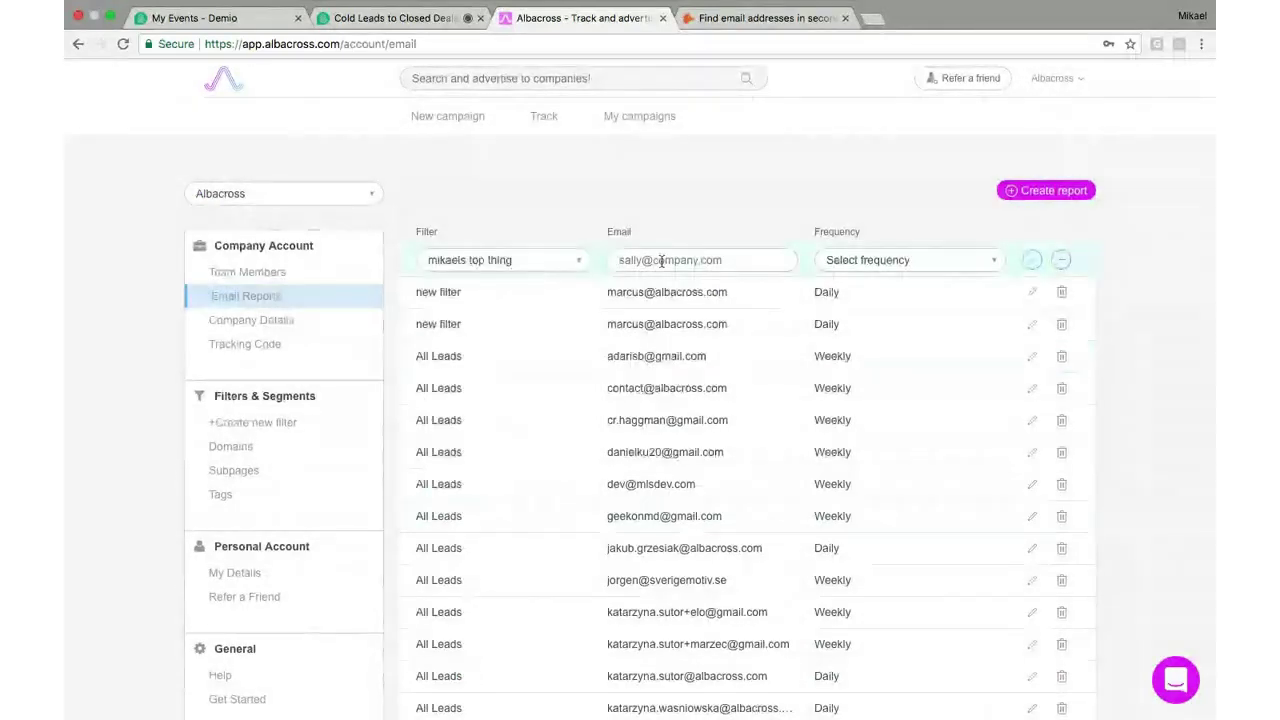
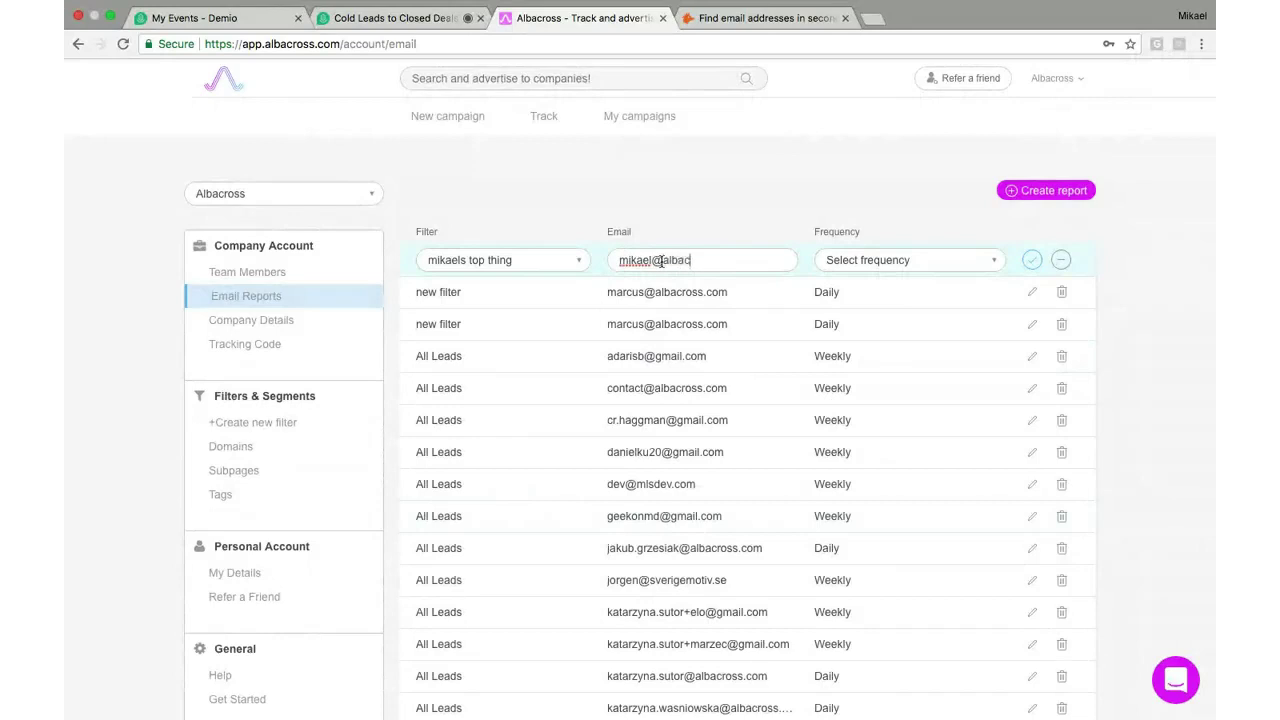
{"action": "left_click", "coordinate": [886, 262]}
{"action": "left_click", "coordinate": [851, 292]}
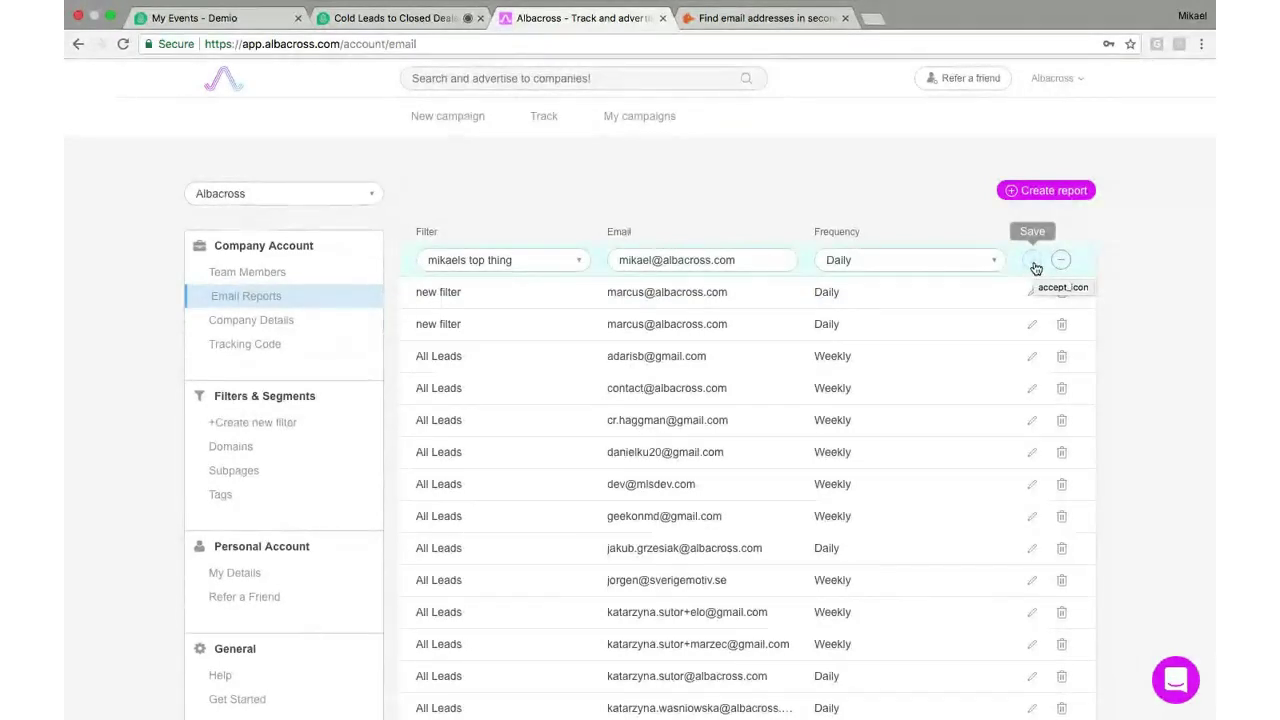
{"action": "left_click", "coordinate": [1035, 266]}
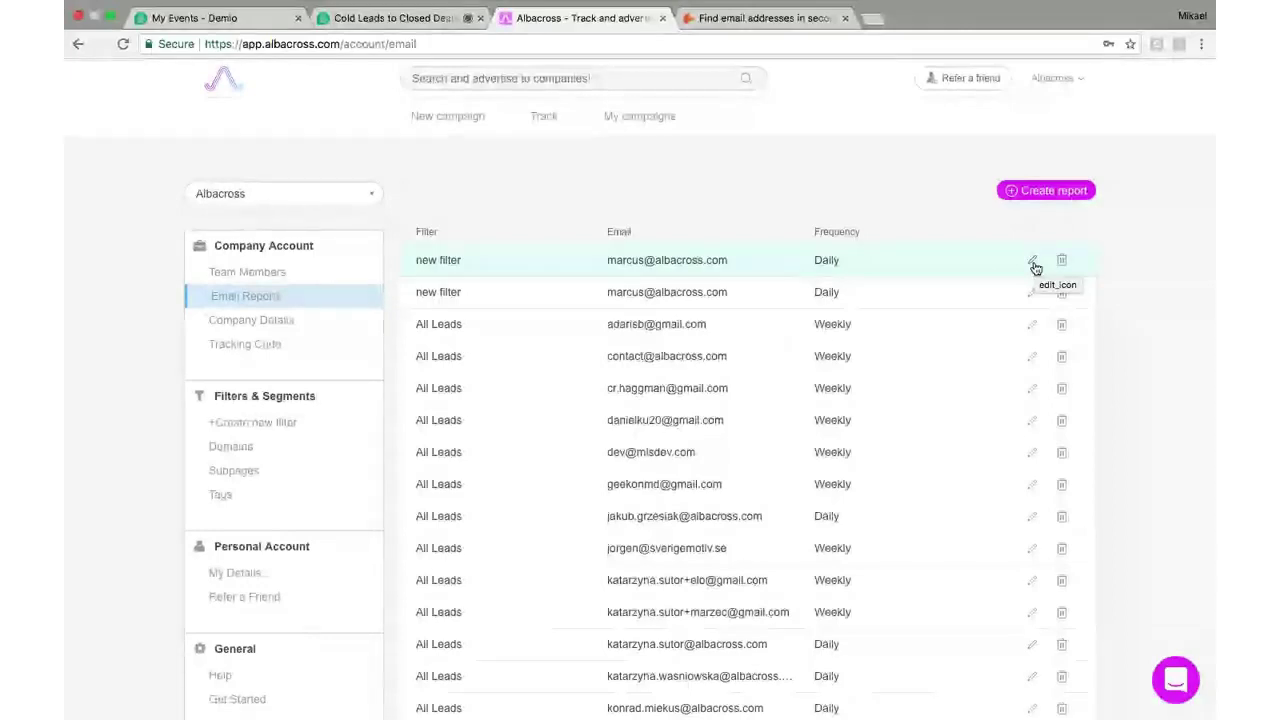
Confirm the new daily report row with the Save checkmark
{"action": "left_click", "coordinate": [1033, 262]}
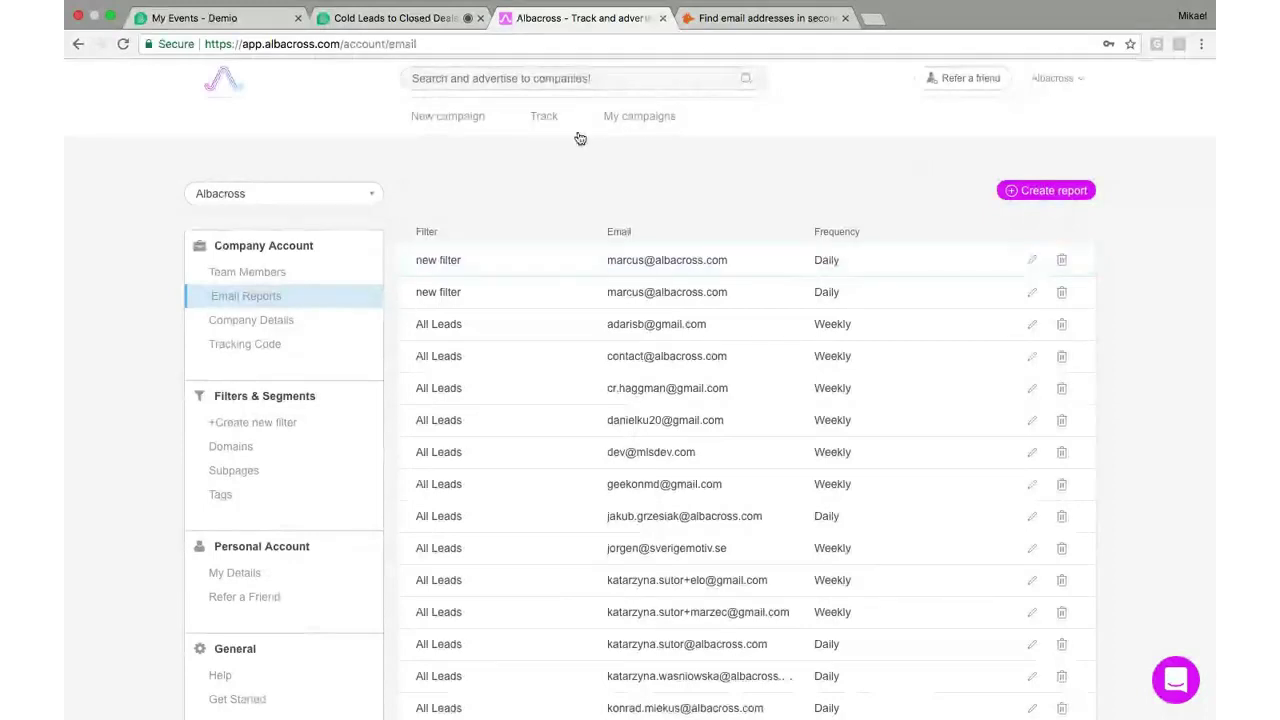
Go back to the Track leads list and scroll to its top
{"action": "left_click", "coordinate": [541, 124]}
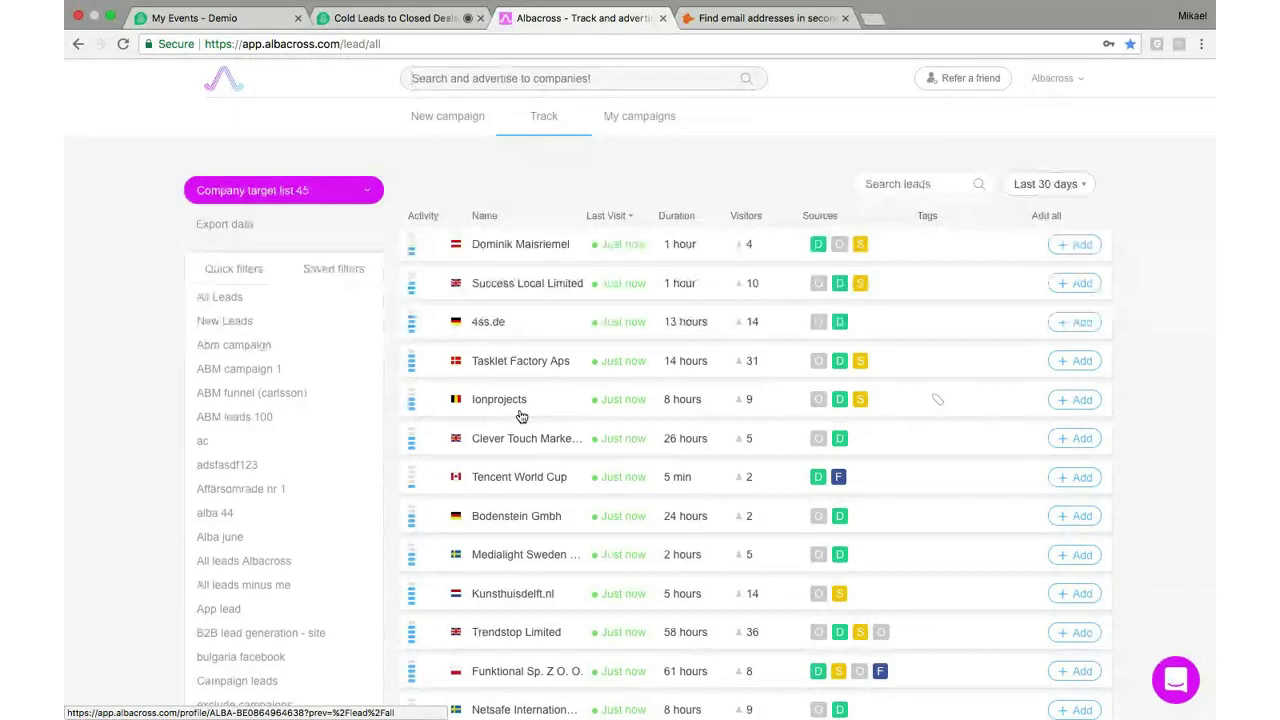
{"action": "scroll", "coordinate": [521, 416], "scroll_direction": "up", "scroll_amount": 1}
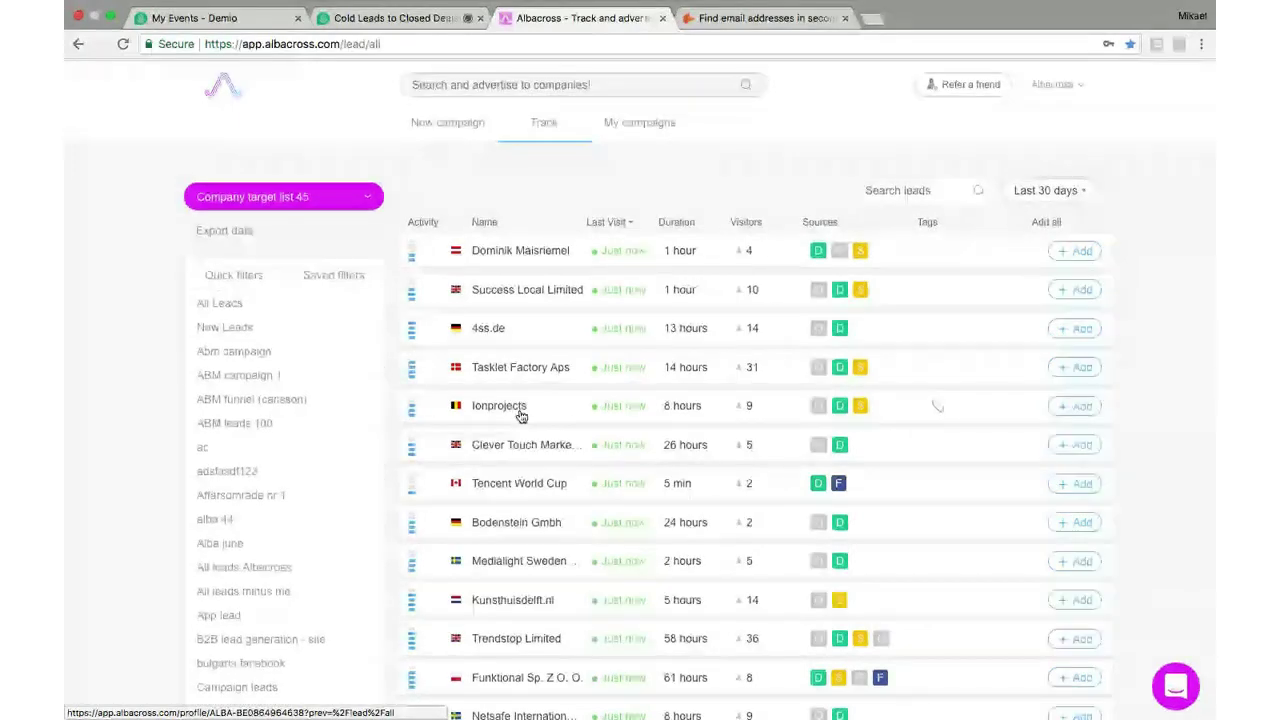
{"action": "scroll", "coordinate": [376, 277], "scroll_direction": "down", "scroll_amount": 5}
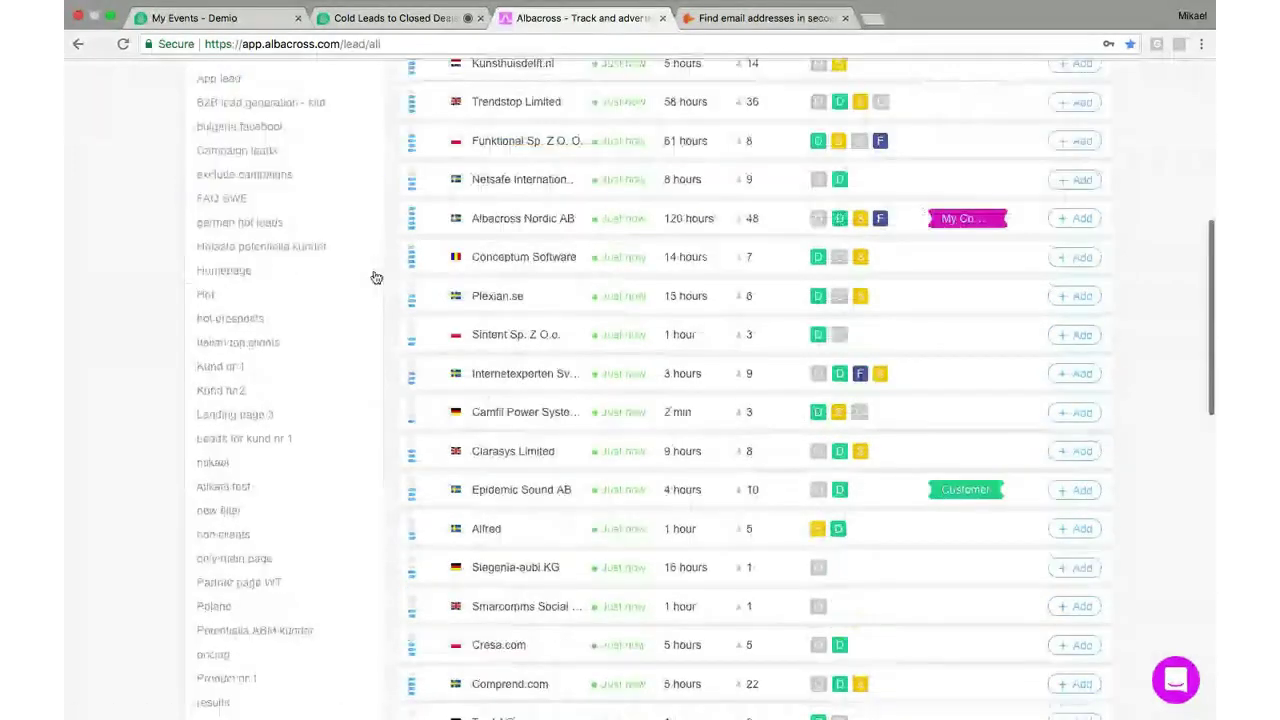
{"action": "scroll", "coordinate": [376, 277], "scroll_direction": "up", "scroll_amount": 3}
{"action": "scroll", "coordinate": [376, 277], "scroll_direction": "up", "scroll_amount": 2}
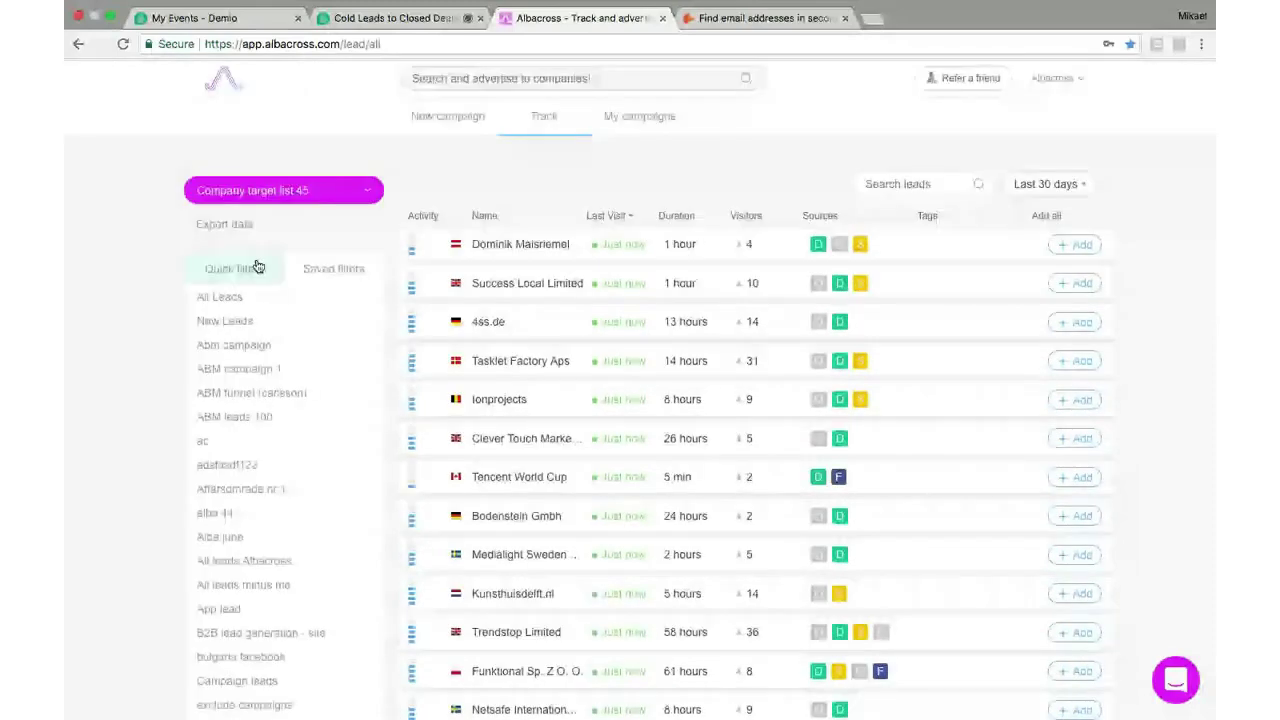
Filter leads to visitors of ABM page 1 with a minimum of 50 employees
{"action": "left_click", "coordinate": [257, 266]}
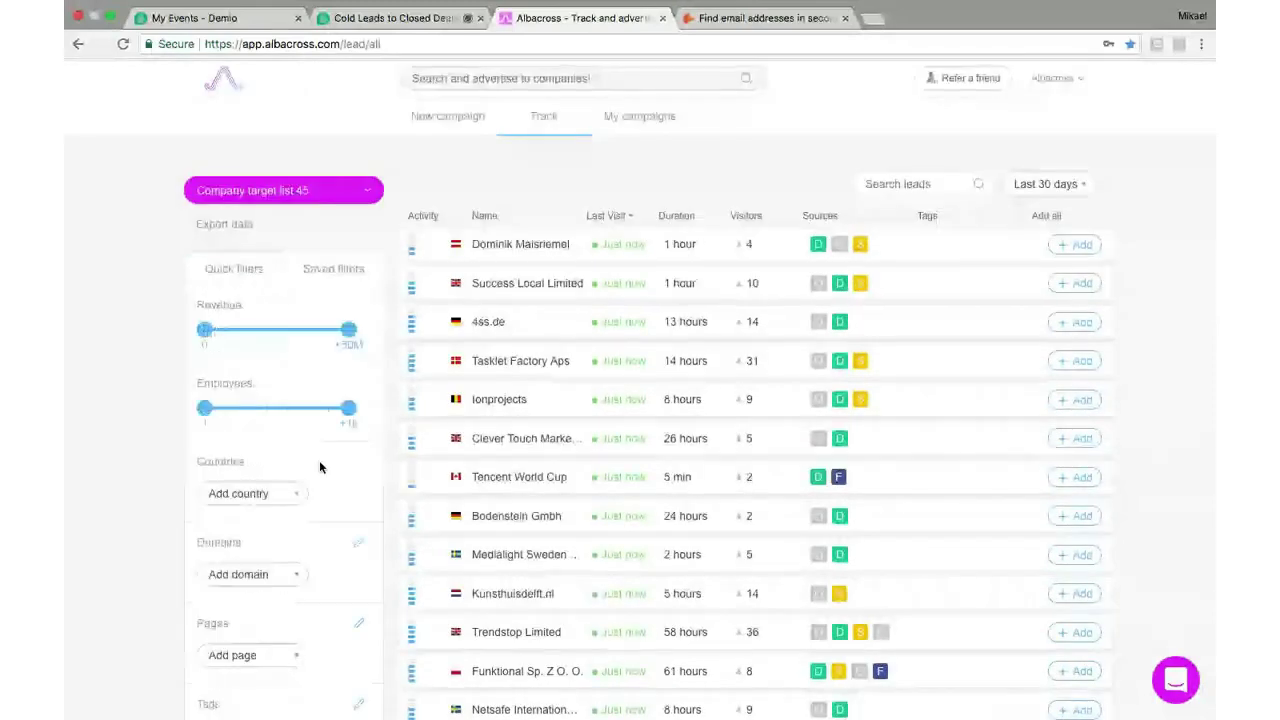
{"action": "scroll", "coordinate": [320, 466], "scroll_direction": "down", "scroll_amount": 2}
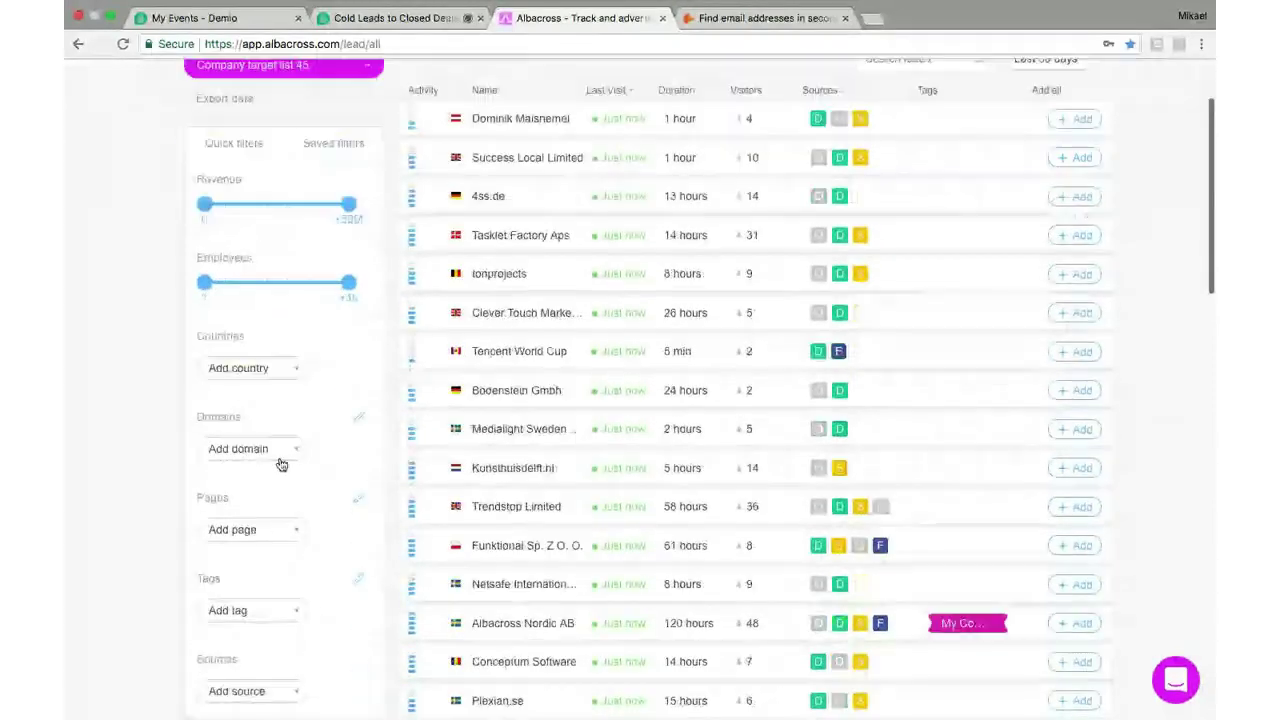
{"action": "left_click", "coordinate": [272, 530]}
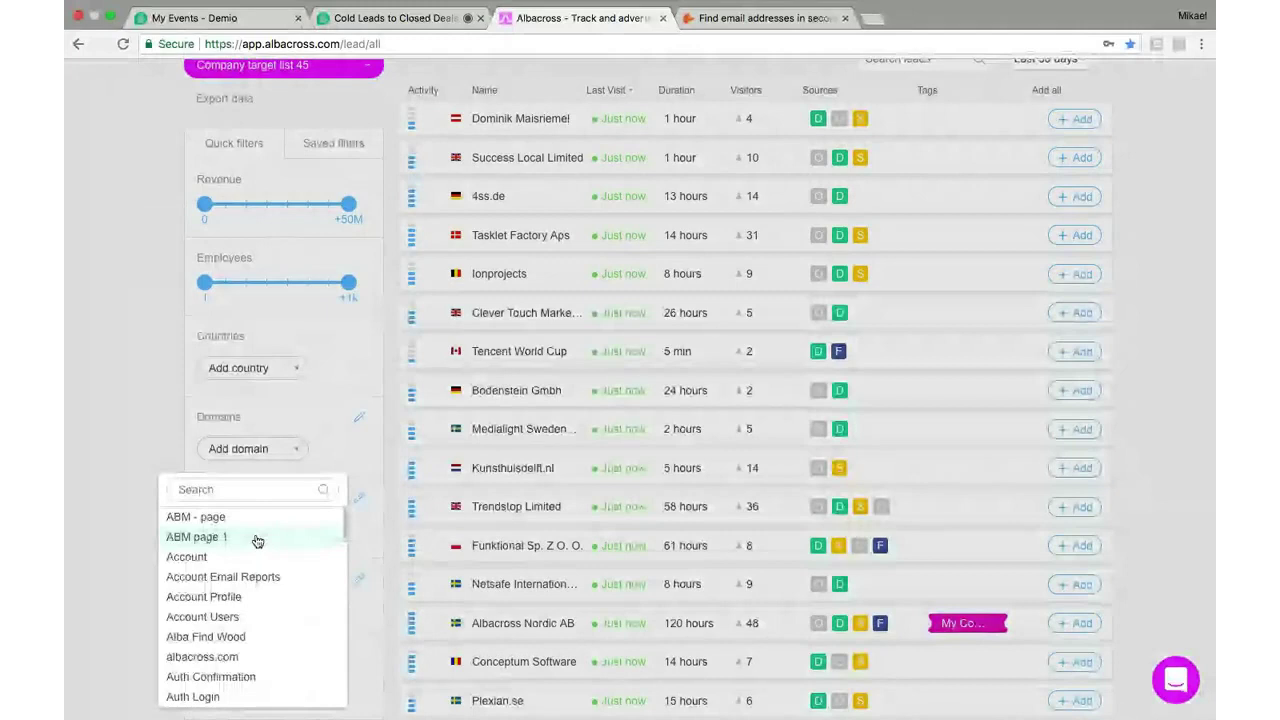
{"action": "left_click", "coordinate": [257, 540]}
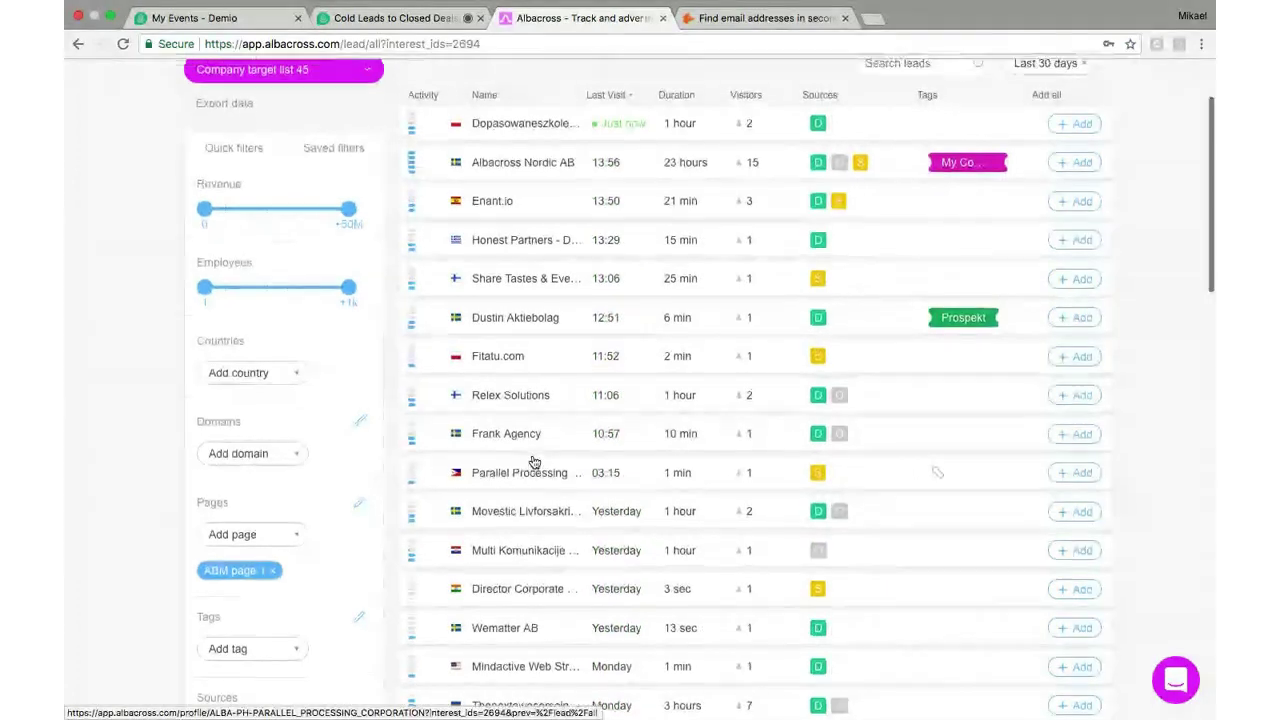
{"action": "scroll", "coordinate": [533, 461], "scroll_direction": "down", "scroll_amount": 1}
{"action": "scroll", "coordinate": [533, 461], "scroll_direction": "up", "scroll_amount": 2}
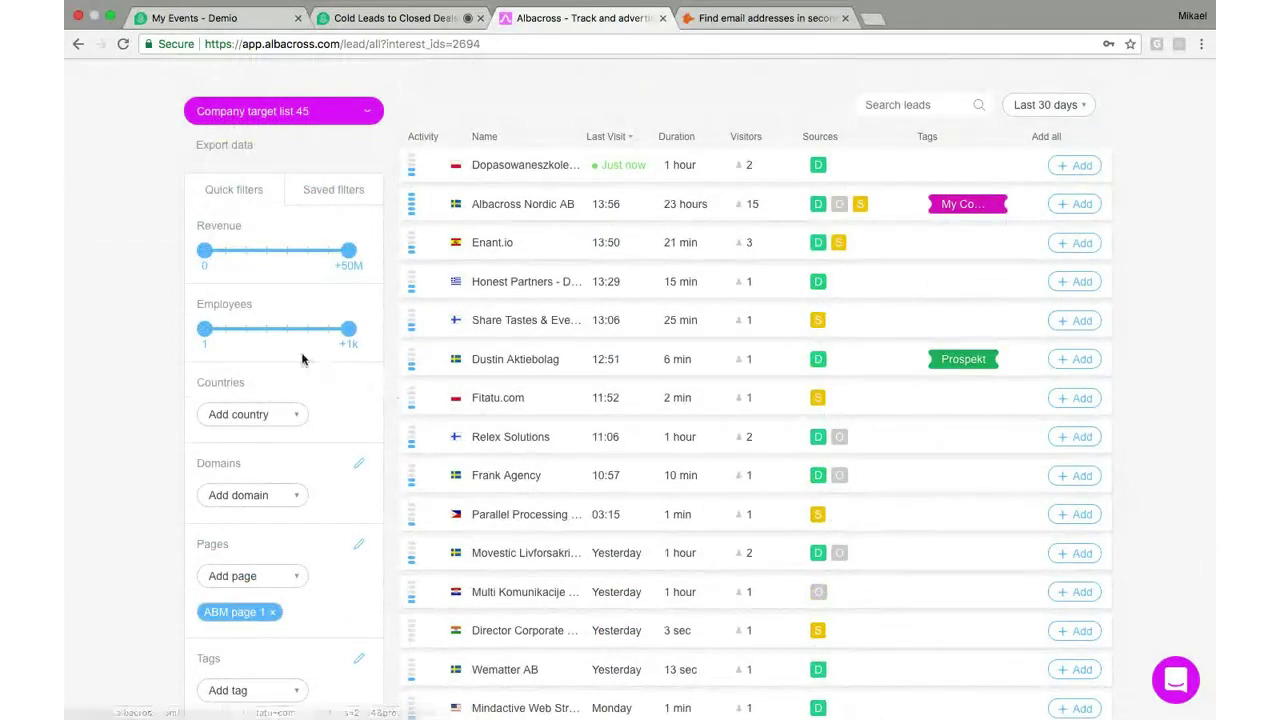
{"action": "left_click_drag", "start_coordinate": [205, 338], "coordinate": [243, 340]}
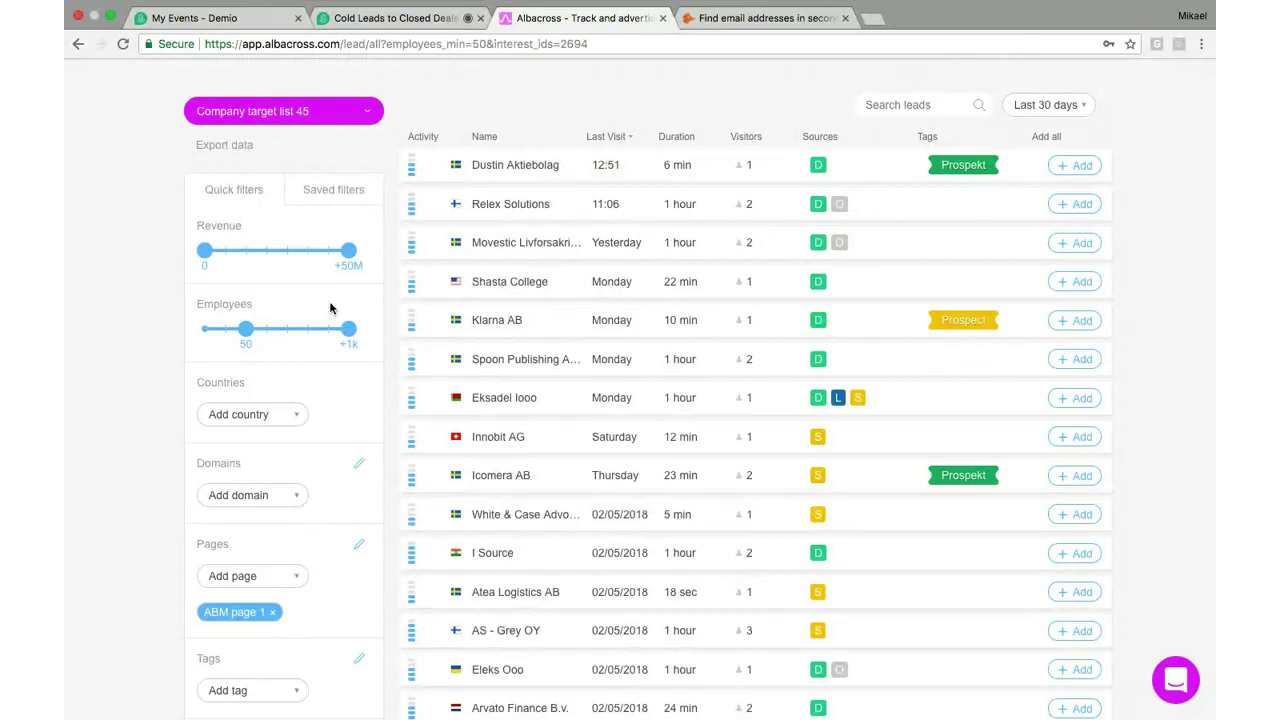
{"action": "left_click", "coordinate": [490, 359]}
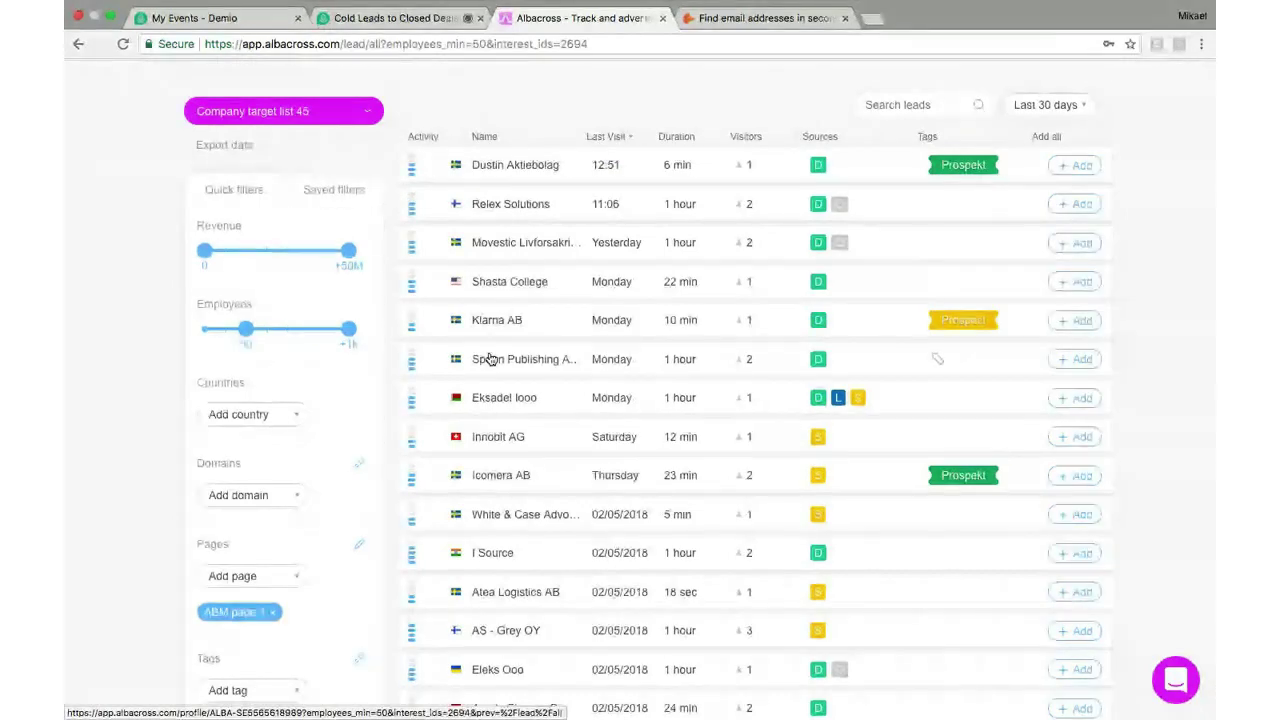
{"action": "scroll", "coordinate": [490, 359], "scroll_direction": "up", "scroll_amount": 1}
{"action": "scroll", "coordinate": [490, 359], "scroll_direction": "down", "scroll_amount": 3}
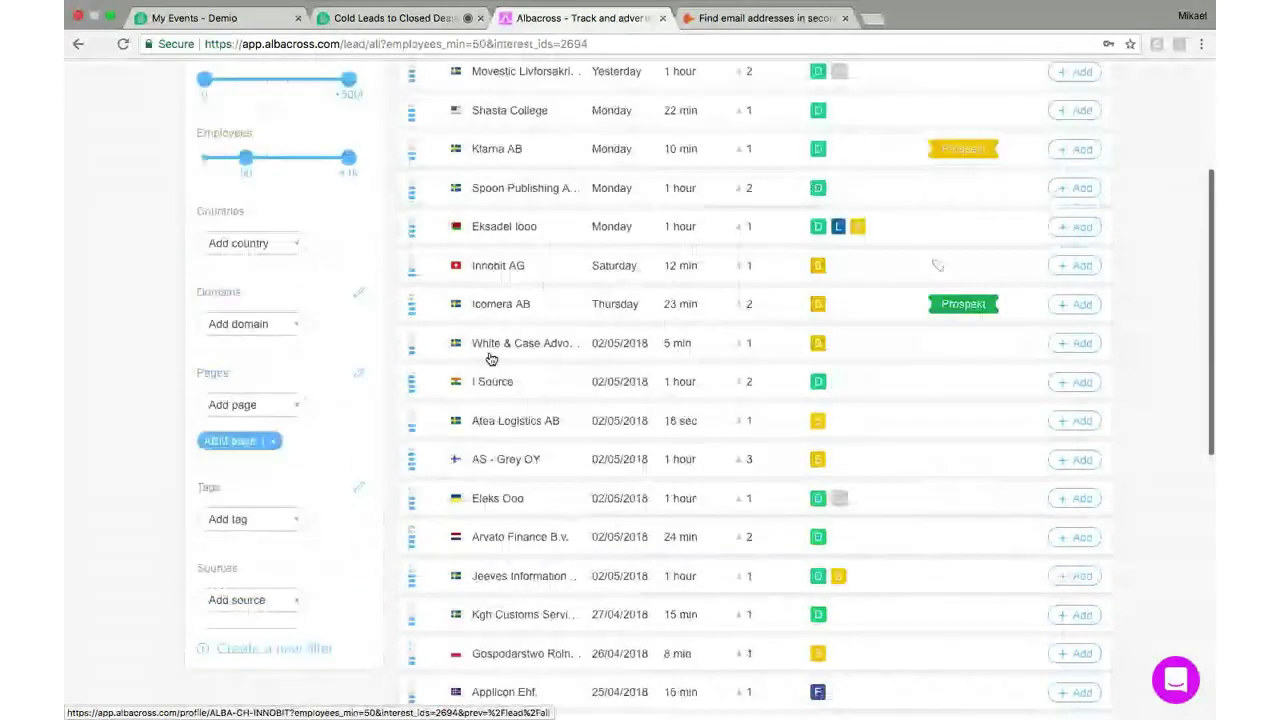
{"action": "scroll", "coordinate": [490, 359], "scroll_direction": "down", "scroll_amount": 1}
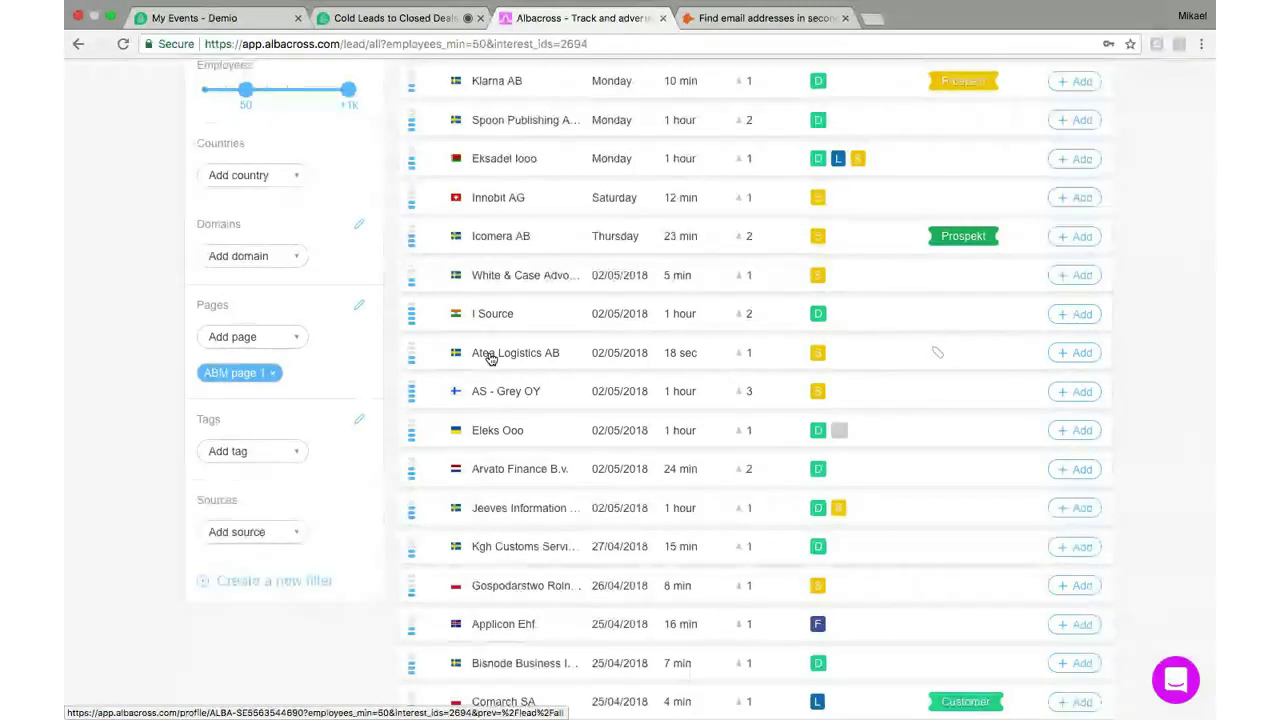
Add Search as the source filter and scroll through the remaining leads
{"action": "left_click", "coordinate": [263, 532]}
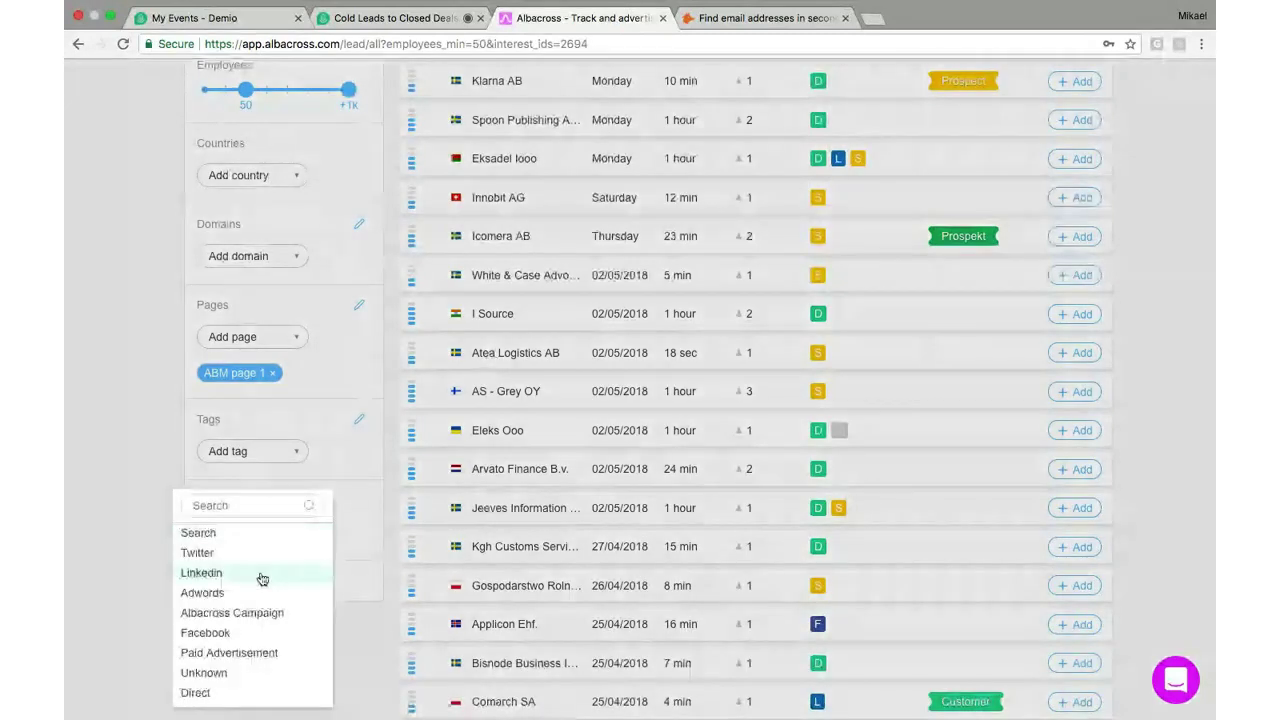
{"action": "left_click", "coordinate": [232, 536]}
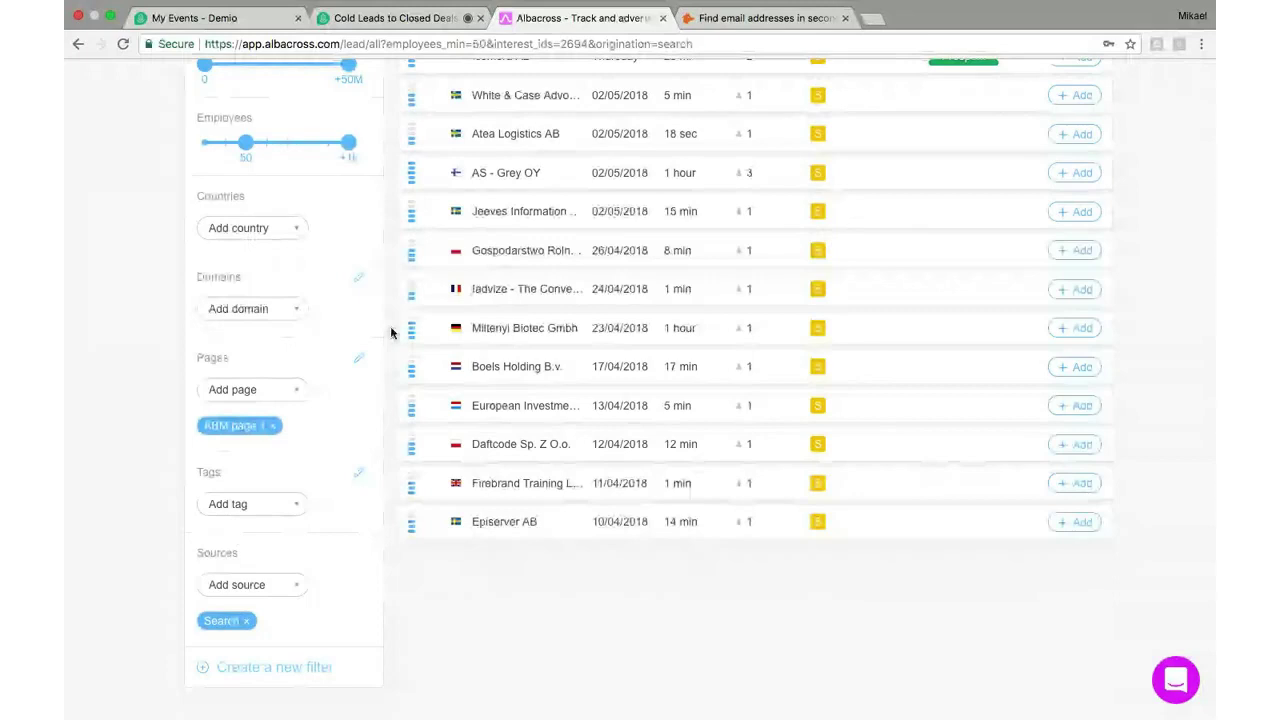
{"action": "scroll", "coordinate": [391, 333], "scroll_direction": "up", "scroll_amount": 3}
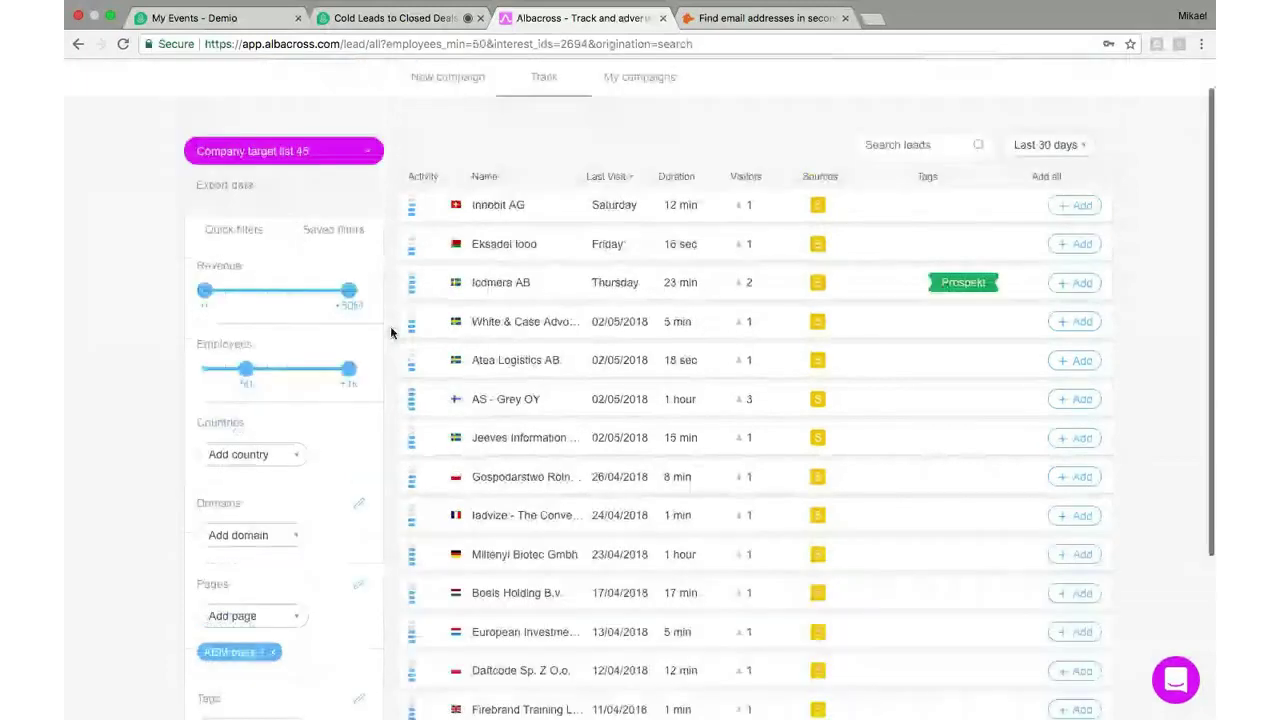
{"action": "scroll", "coordinate": [391, 333], "scroll_direction": "up", "scroll_amount": 1}
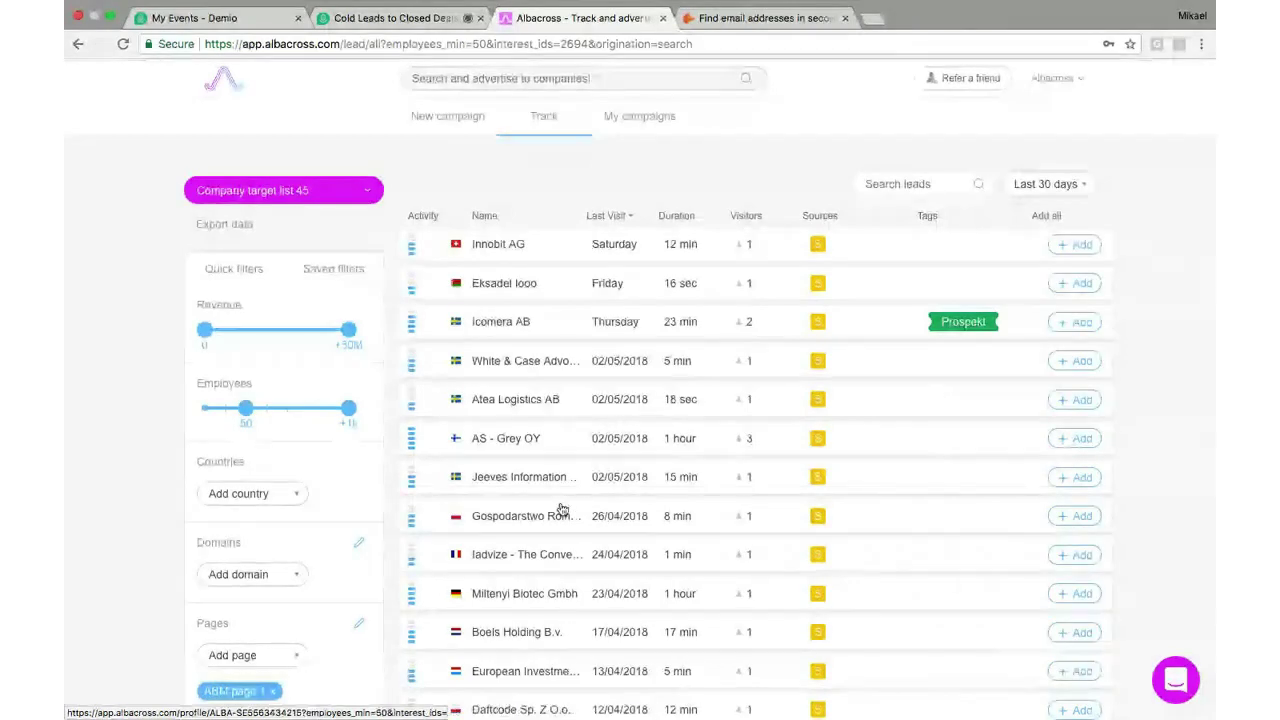
{"action": "scroll", "coordinate": [562, 511], "scroll_direction": "down", "scroll_amount": 1}
{"action": "scroll", "coordinate": [562, 511], "scroll_direction": "down", "scroll_amount": 1}
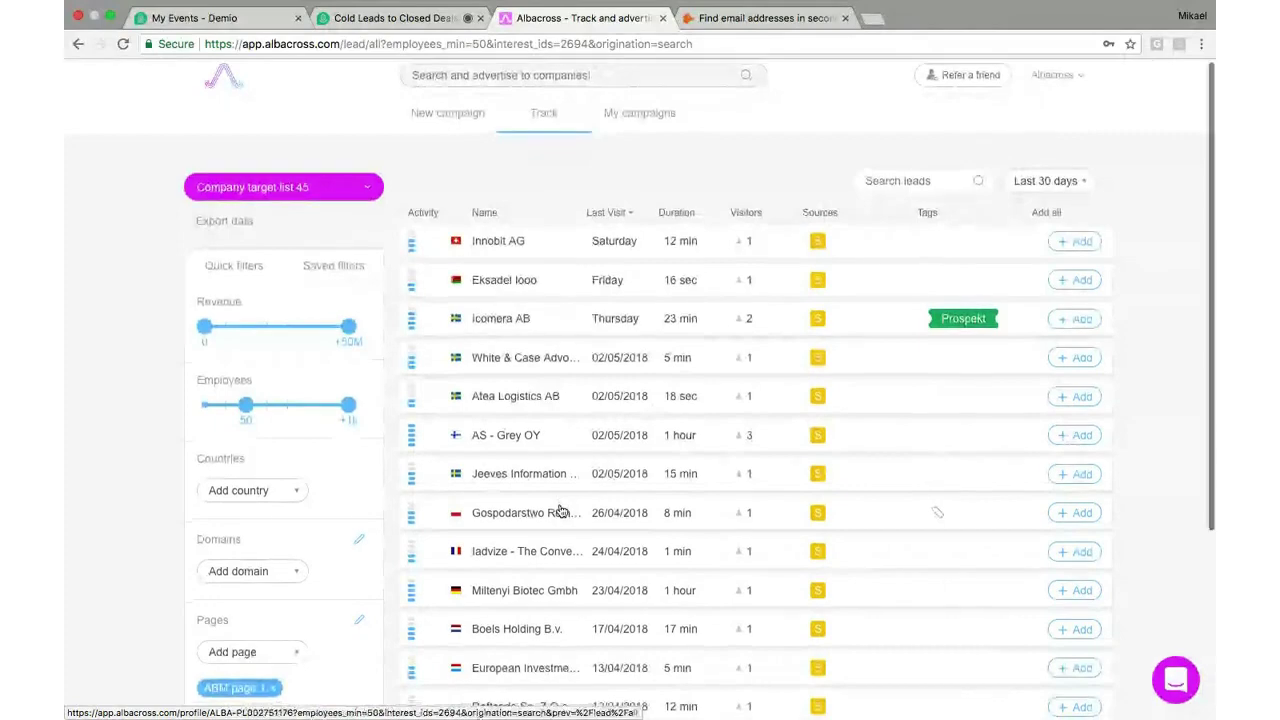
{"action": "scroll", "coordinate": [562, 511], "scroll_direction": "down", "scroll_amount": 5}
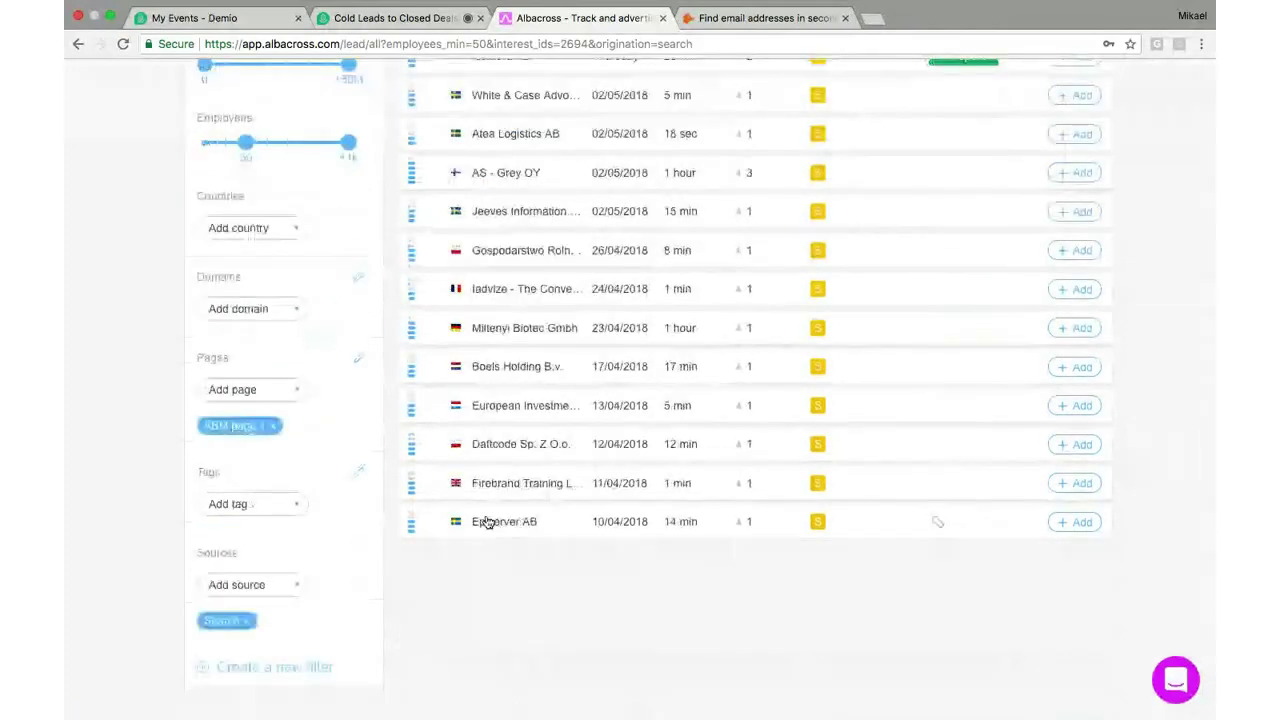
Add LinkedIn next to Search as a lead source and review the updated lead list
{"action": "left_click", "coordinate": [267, 587]}
{"action": "left_click", "coordinate": [233, 577]}
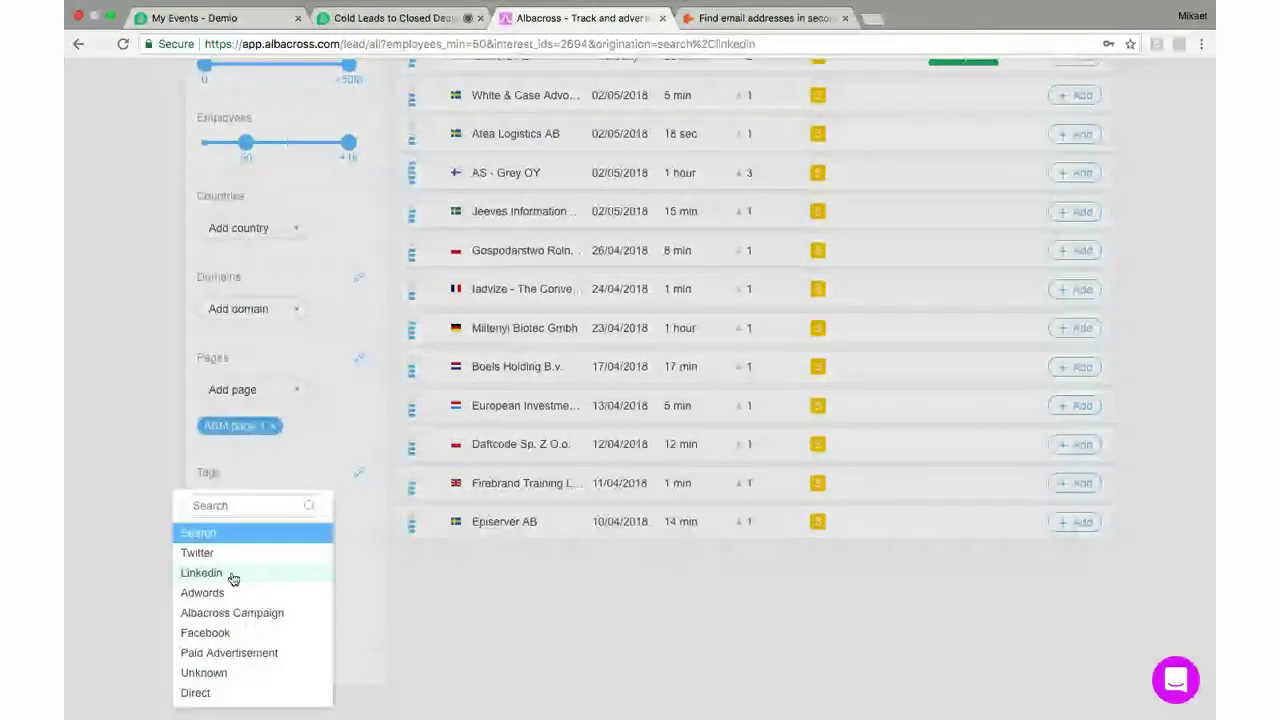
{"action": "left_click", "coordinate": [584, 548]}
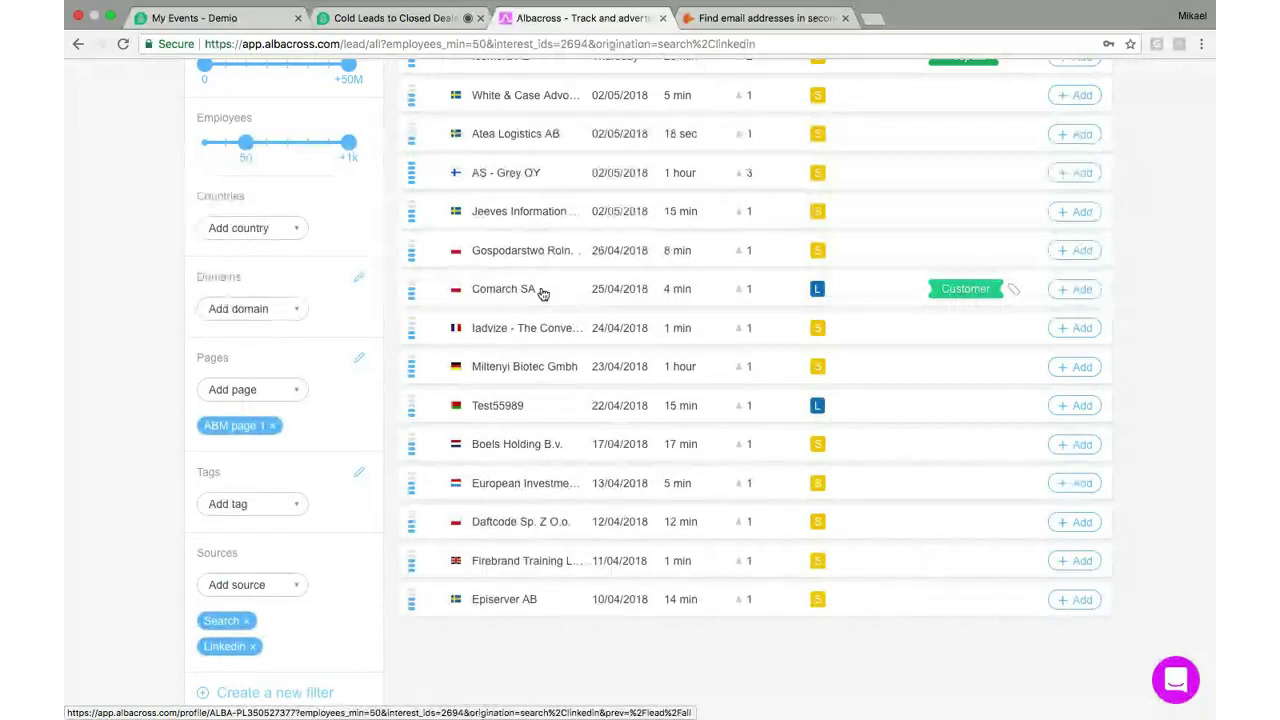
{"action": "scroll", "coordinate": [535, 432], "scroll_direction": "up", "scroll_amount": 3}
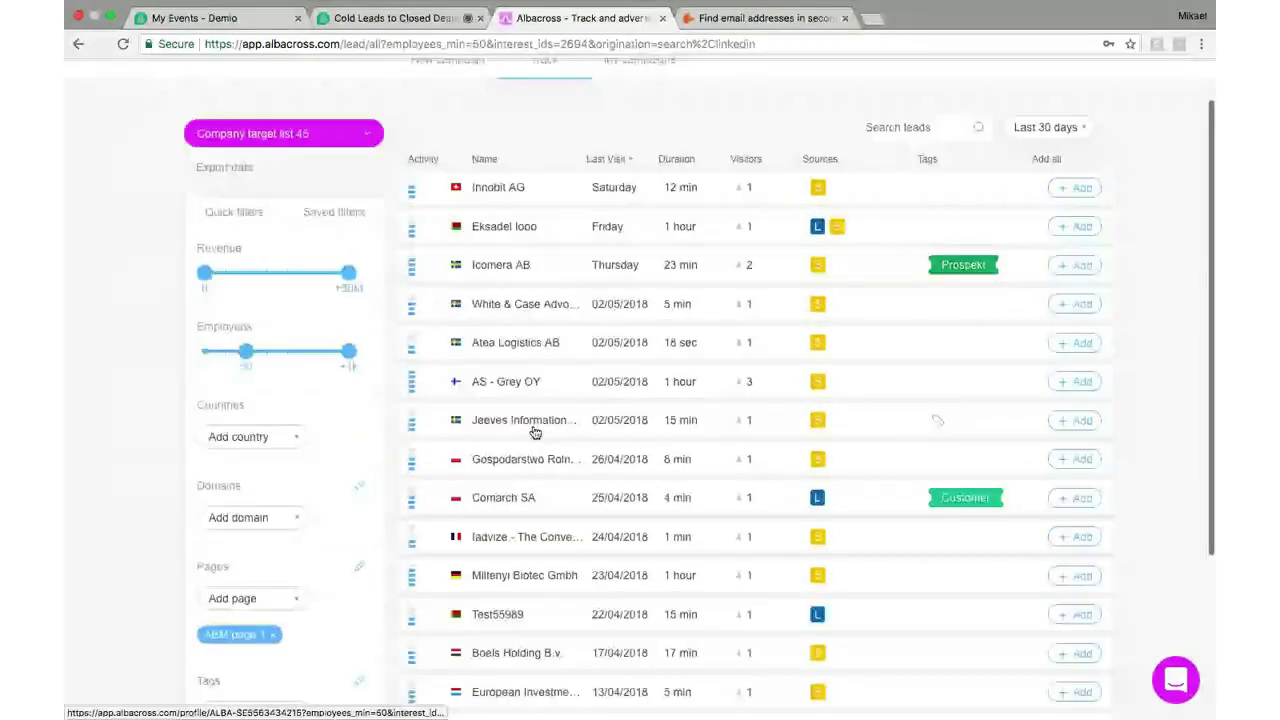
{"action": "scroll", "coordinate": [535, 432], "scroll_direction": "down", "scroll_amount": 3}
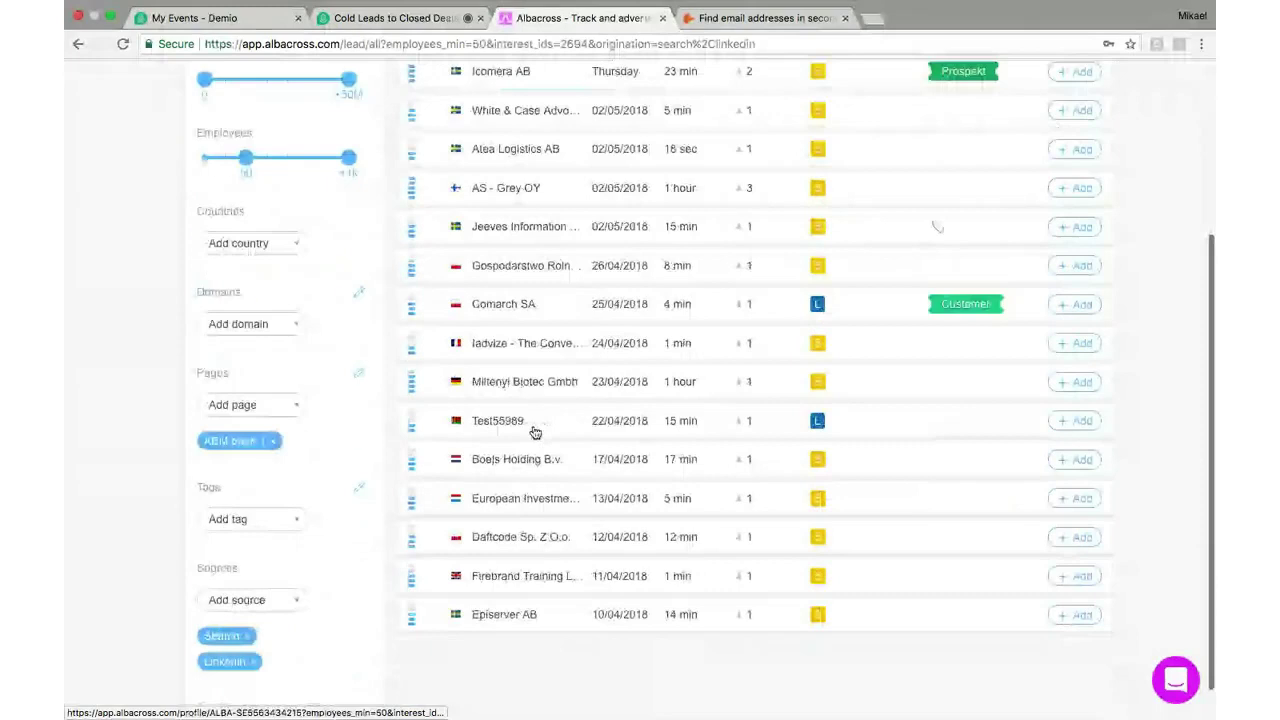
{"action": "scroll", "coordinate": [535, 432], "scroll_direction": "up", "scroll_amount": 2}
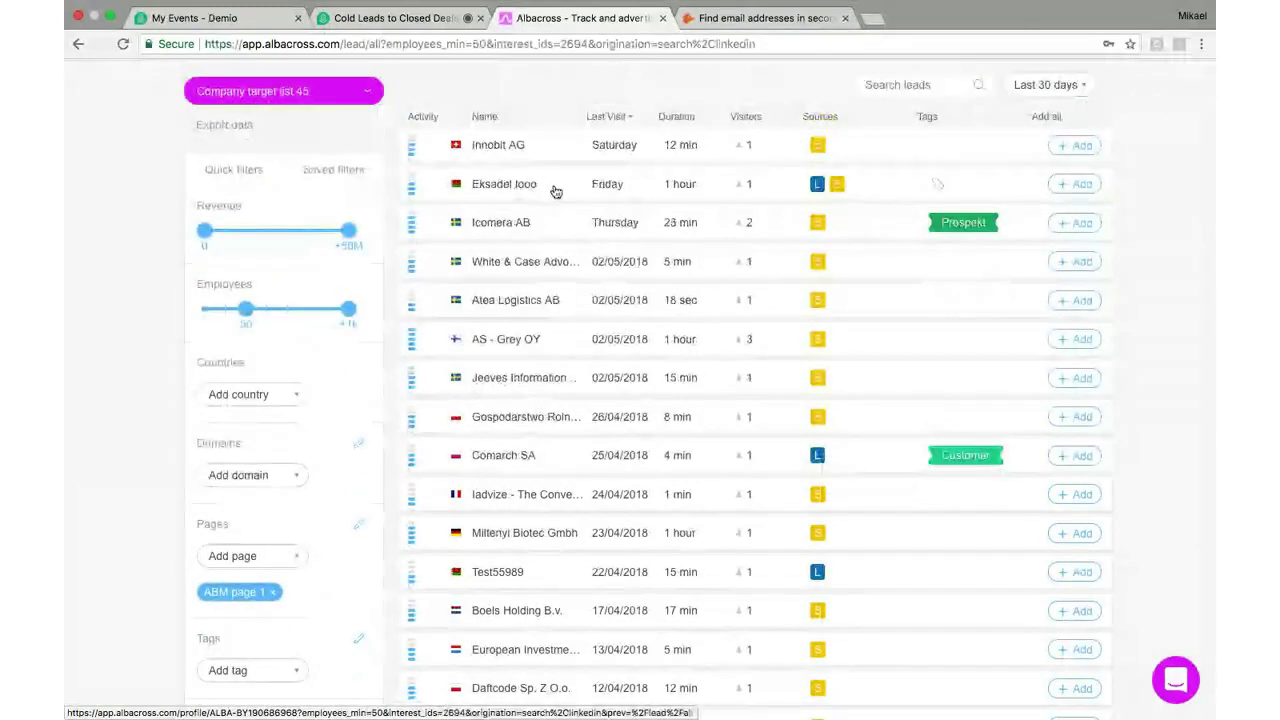
{"action": "scroll", "coordinate": [809, 282], "scroll_direction": "down", "scroll_amount": 1}
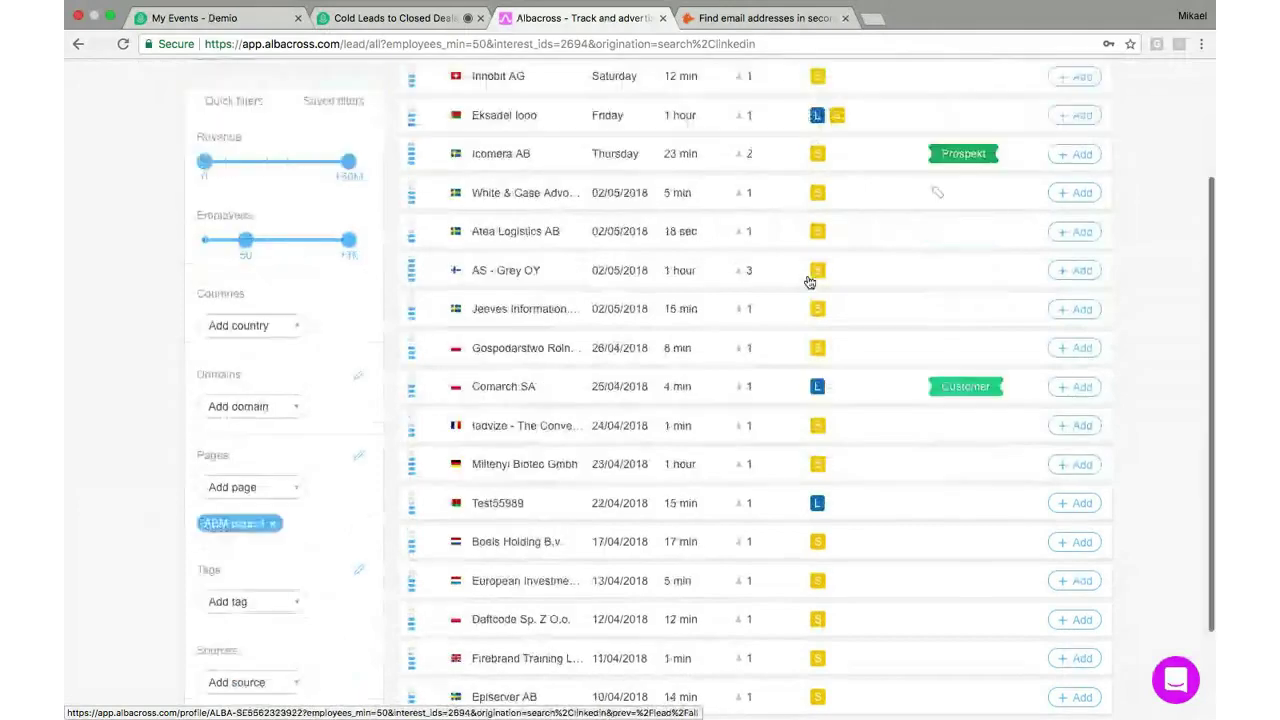
{"action": "scroll", "coordinate": [809, 282], "scroll_direction": "down", "scroll_amount": 2}
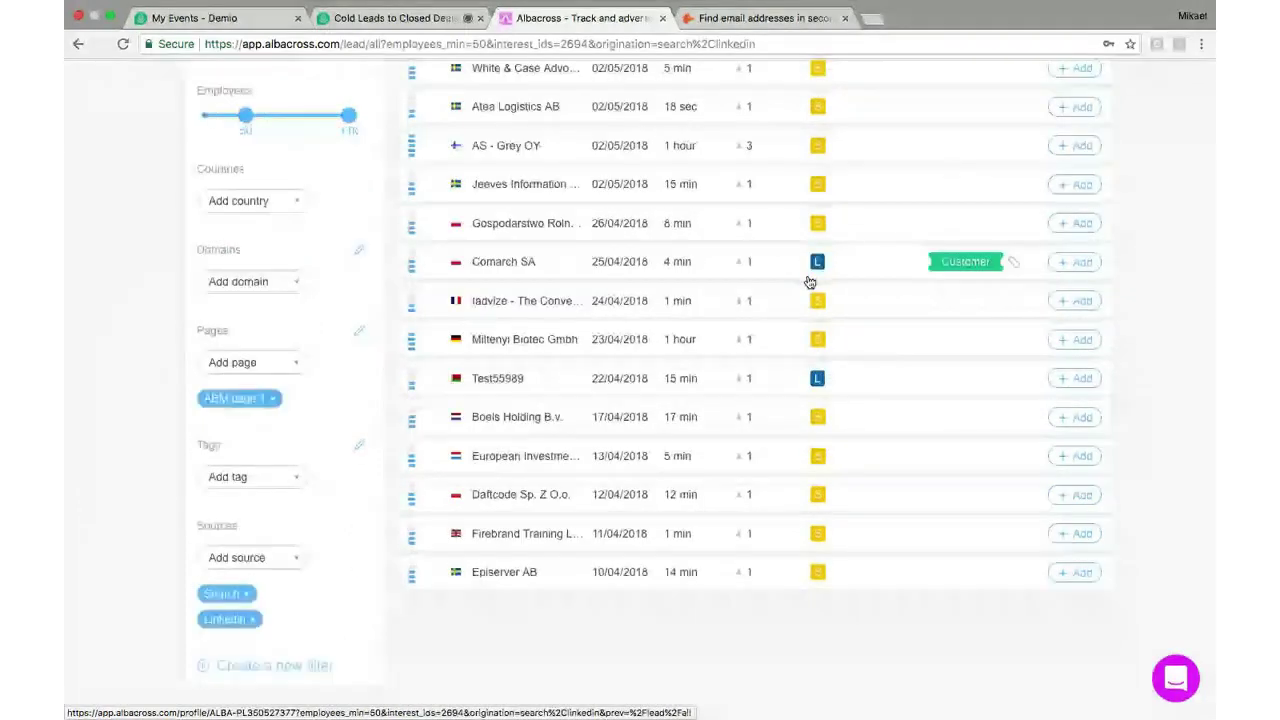
{"action": "left_click", "coordinate": [292, 554]}
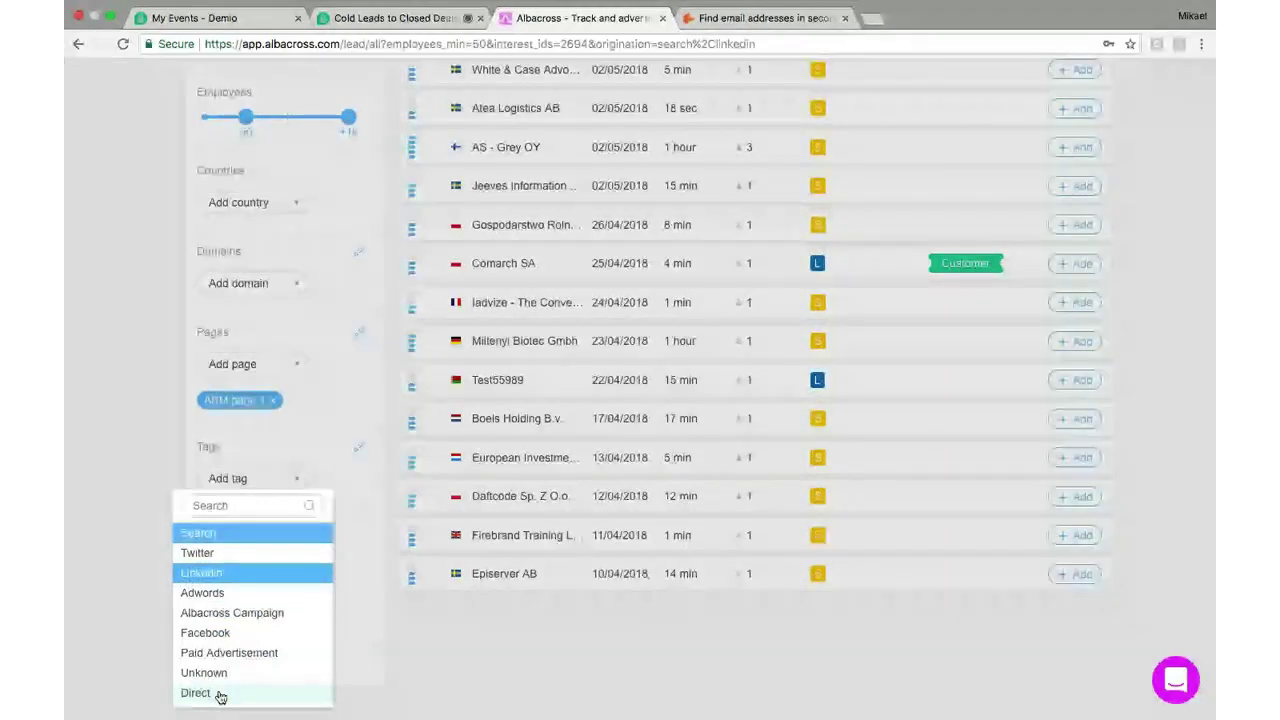
Add Direct and Facebook as lead sources, bringing in Facebook-sourced Applicon Ehf
{"action": "left_click", "coordinate": [221, 697]}
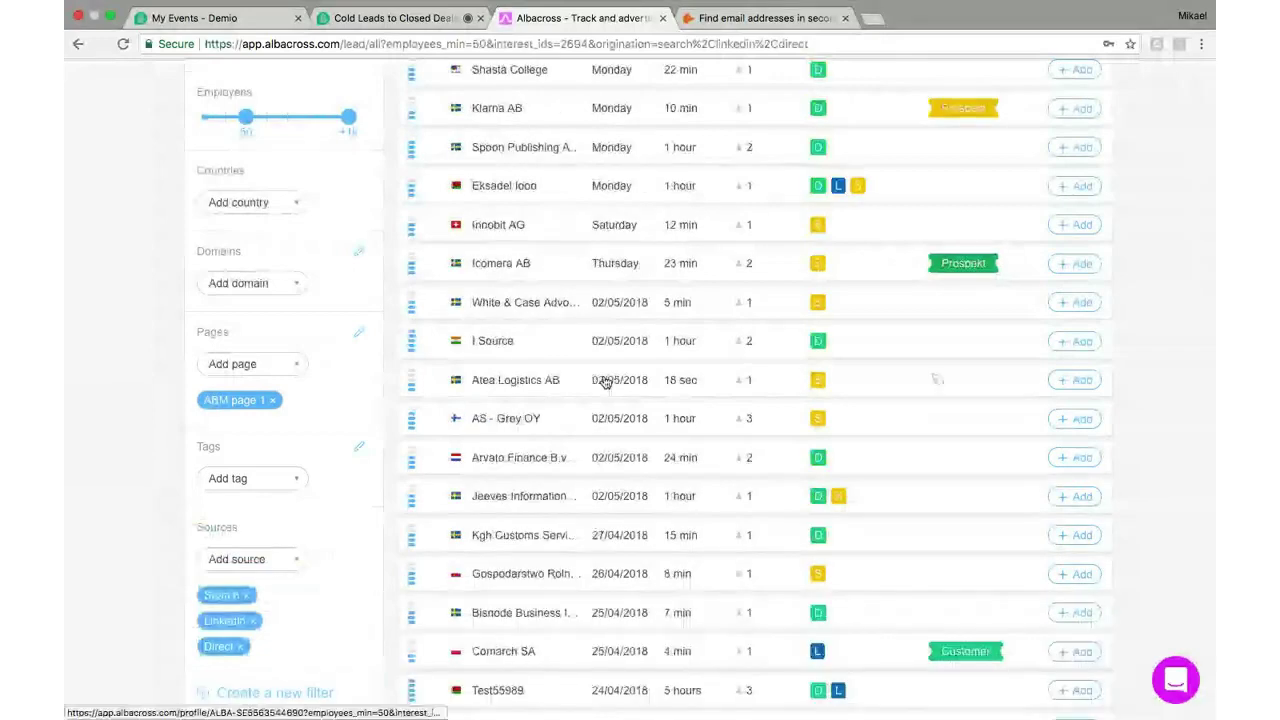
{"action": "scroll", "coordinate": [513, 397], "scroll_direction": "down", "scroll_amount": 2}
{"action": "left_click", "coordinate": [269, 480]}
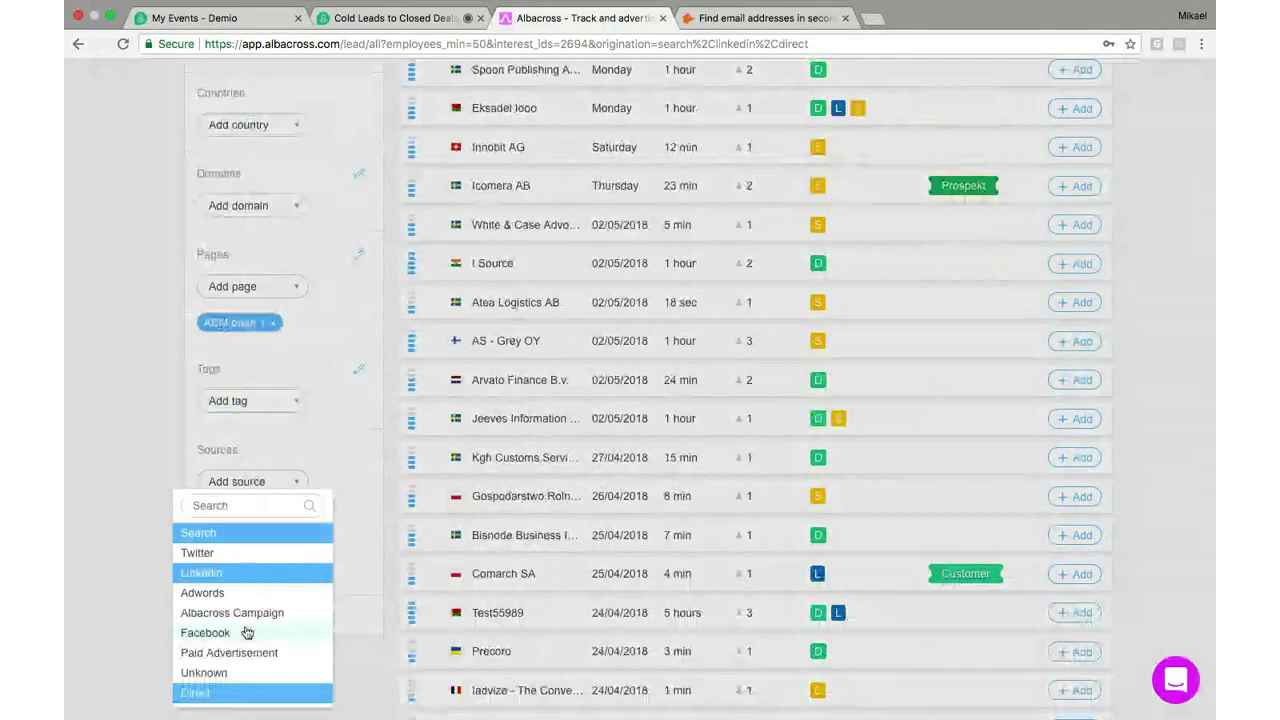
{"action": "left_click", "coordinate": [205, 632]}
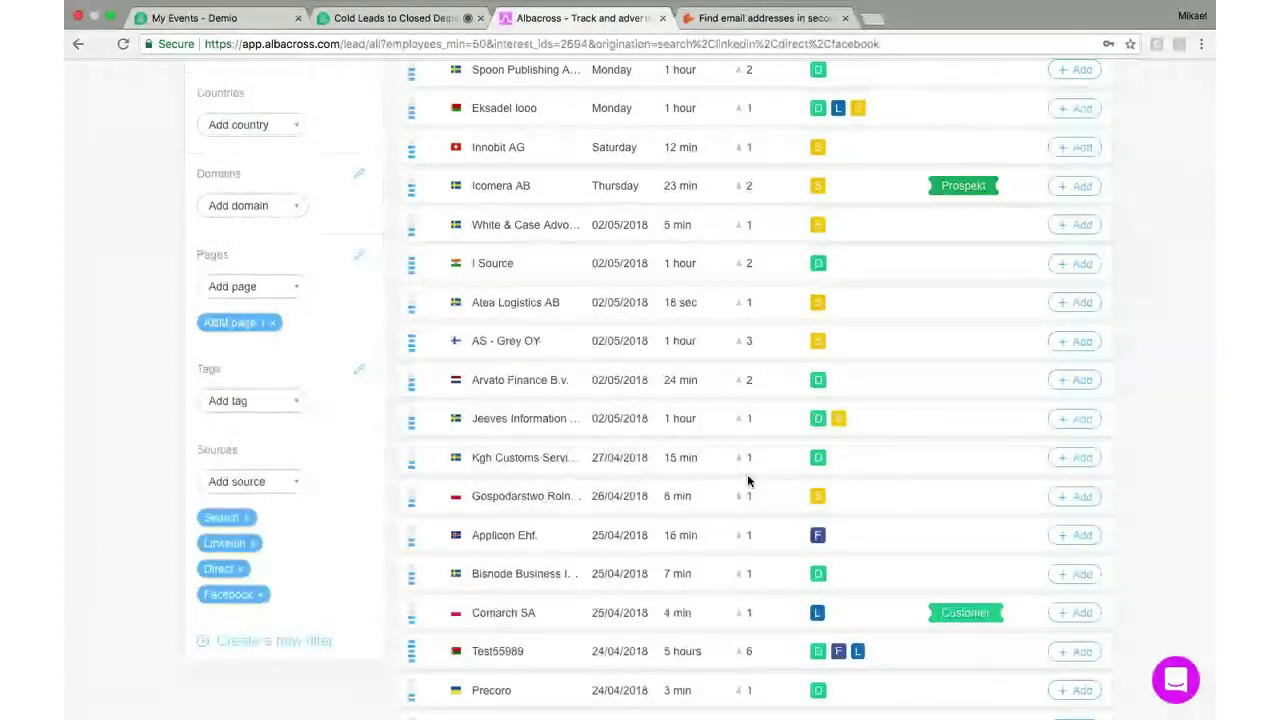
{"action": "scroll", "coordinate": [748, 481], "scroll_direction": "up", "scroll_amount": 4}
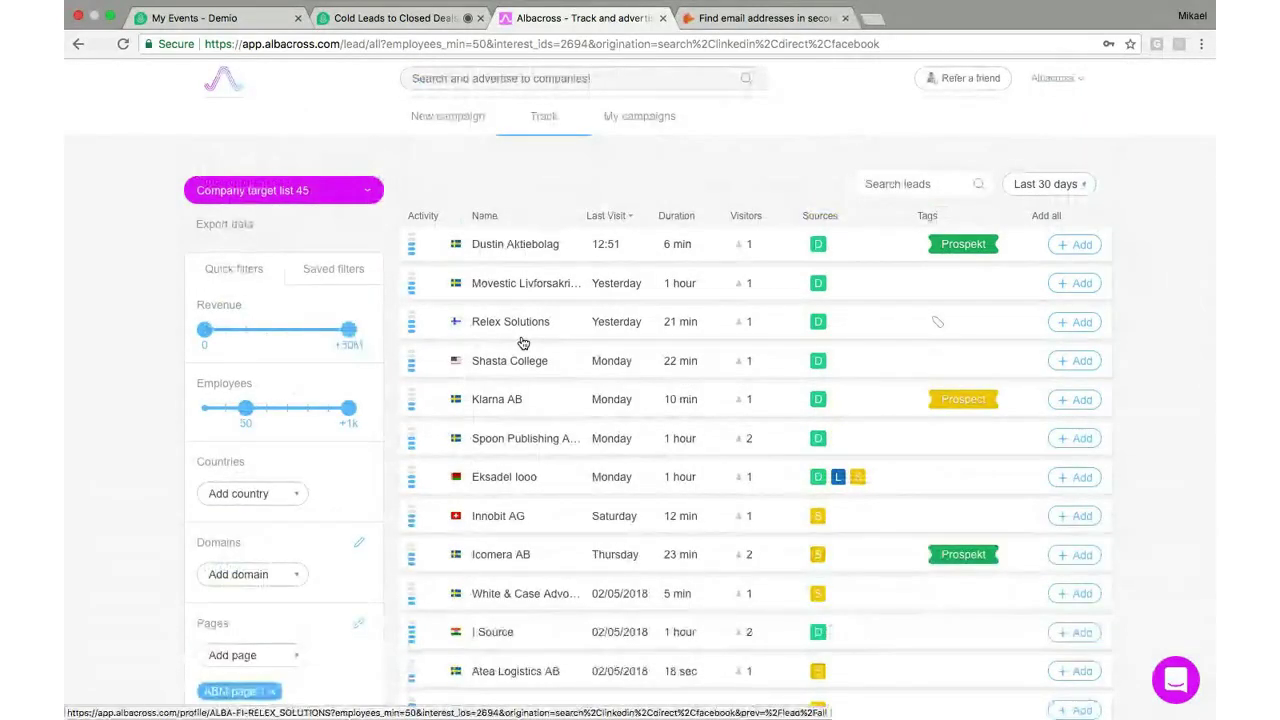
Sort leads by Activity, most active first, with Test55989, I Source and AS - Grey OY on top
{"action": "left_click", "coordinate": [424, 217]}
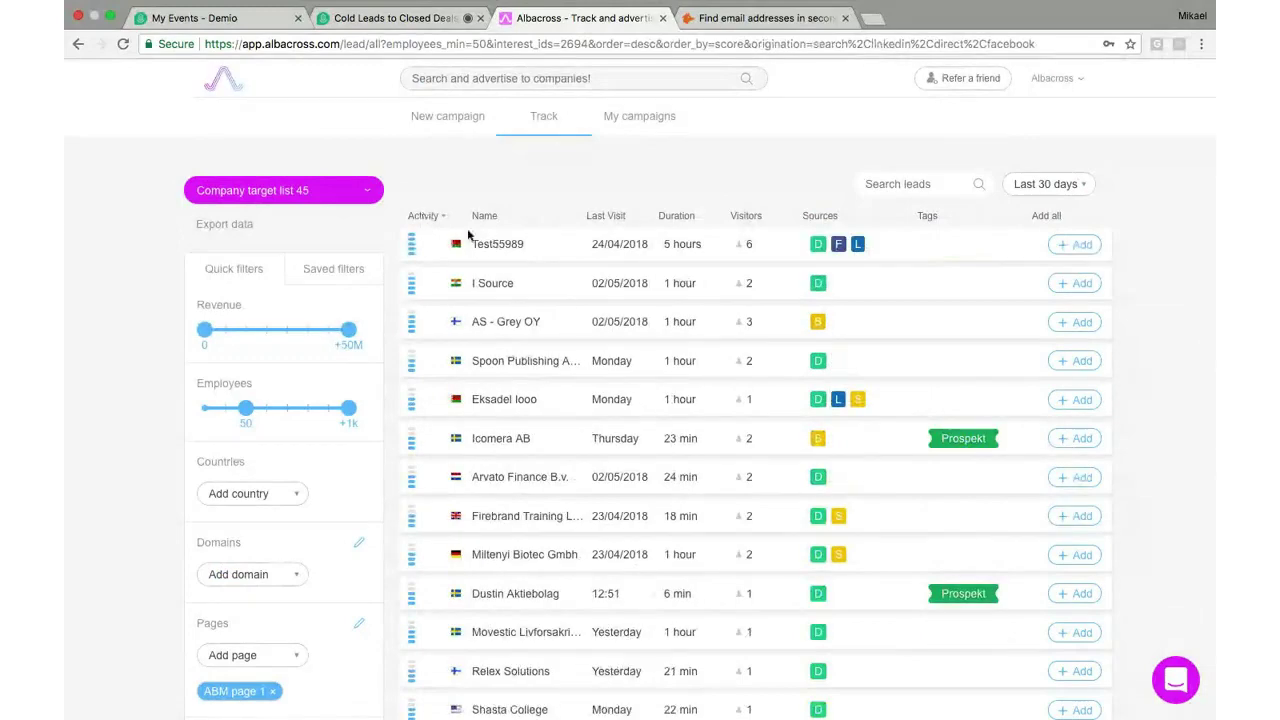
{"action": "scroll", "coordinate": [632, 380], "scroll_direction": "down", "scroll_amount": 2}
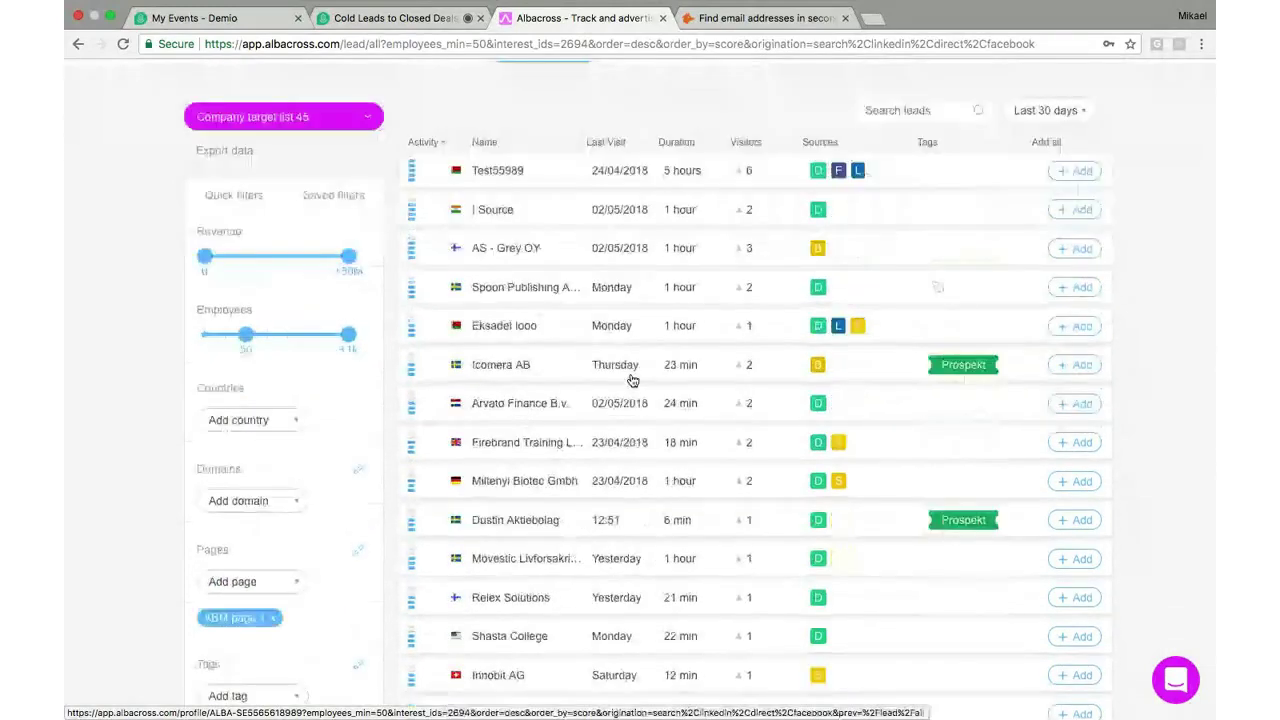
{"action": "scroll", "coordinate": [632, 380], "scroll_direction": "down", "scroll_amount": 10}
{"action": "scroll", "coordinate": [632, 380], "scroll_direction": "down", "scroll_amount": 1}
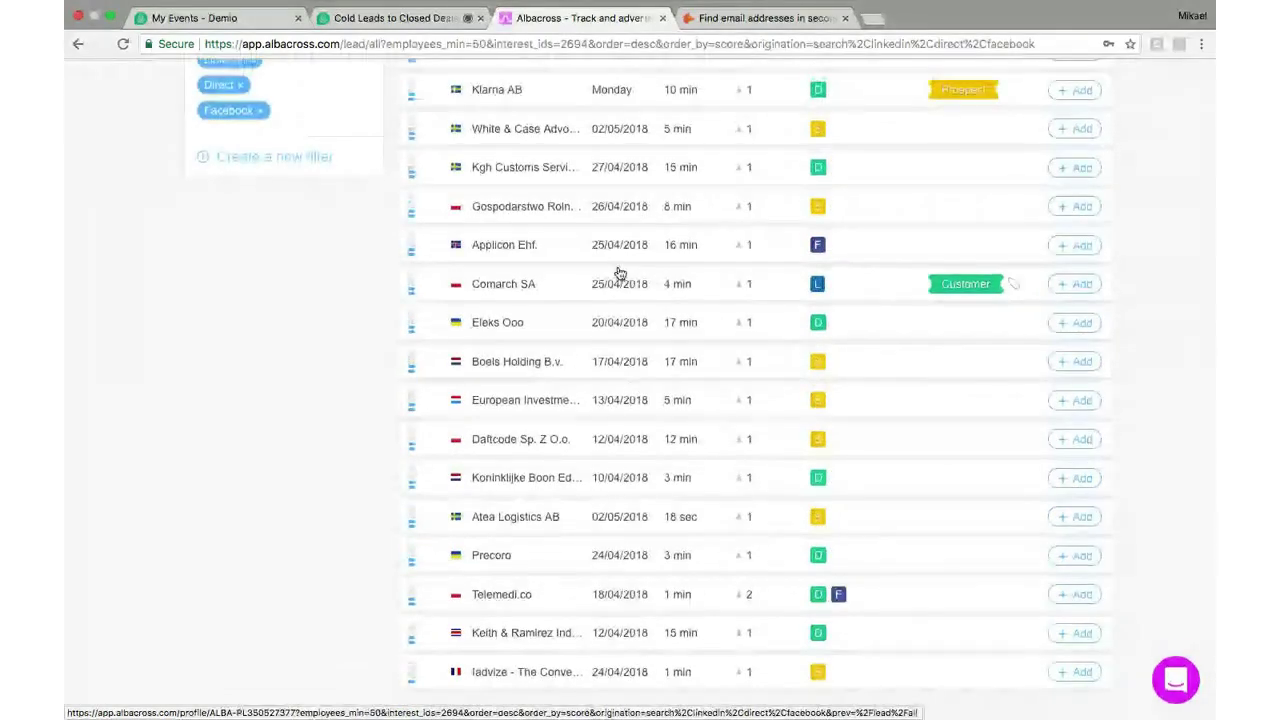
{"action": "scroll", "coordinate": [620, 273], "scroll_direction": "up", "scroll_amount": 2}
{"action": "scroll", "coordinate": [405, 445], "scroll_direction": "up", "scroll_amount": 6}
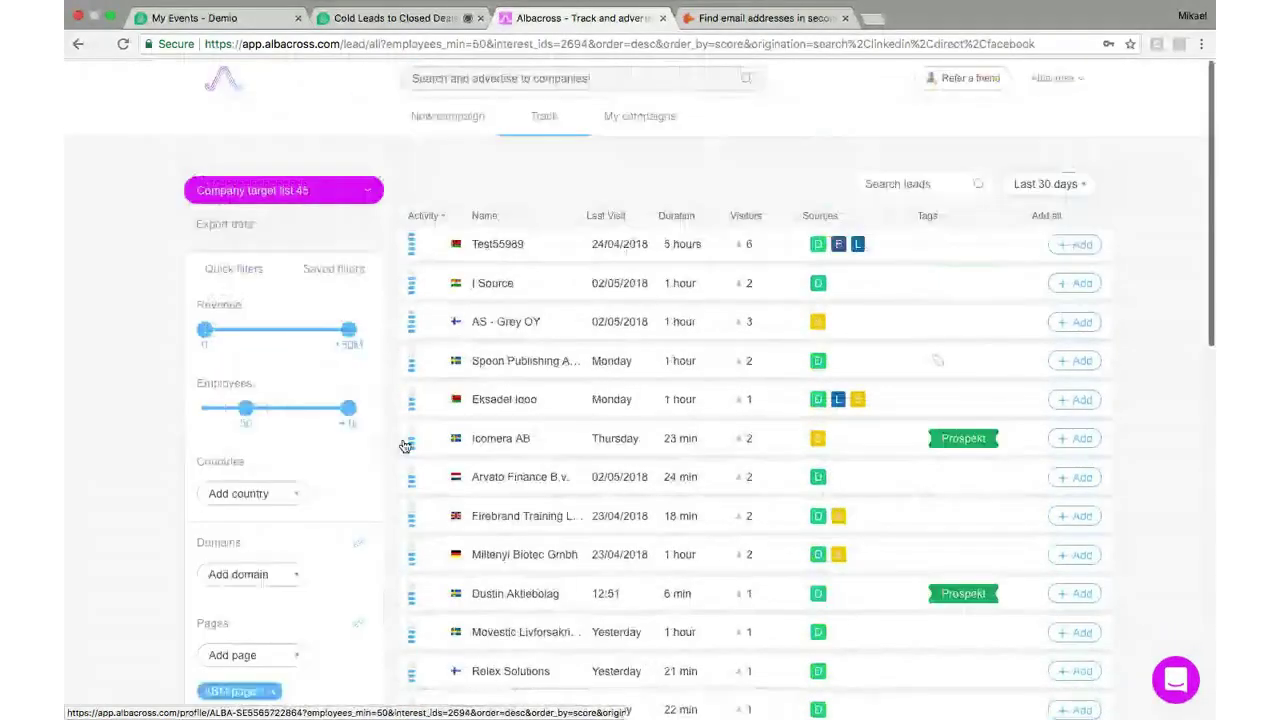
{"action": "left_click_drag", "start_coordinate": [246, 410], "coordinate": [137, 418]}
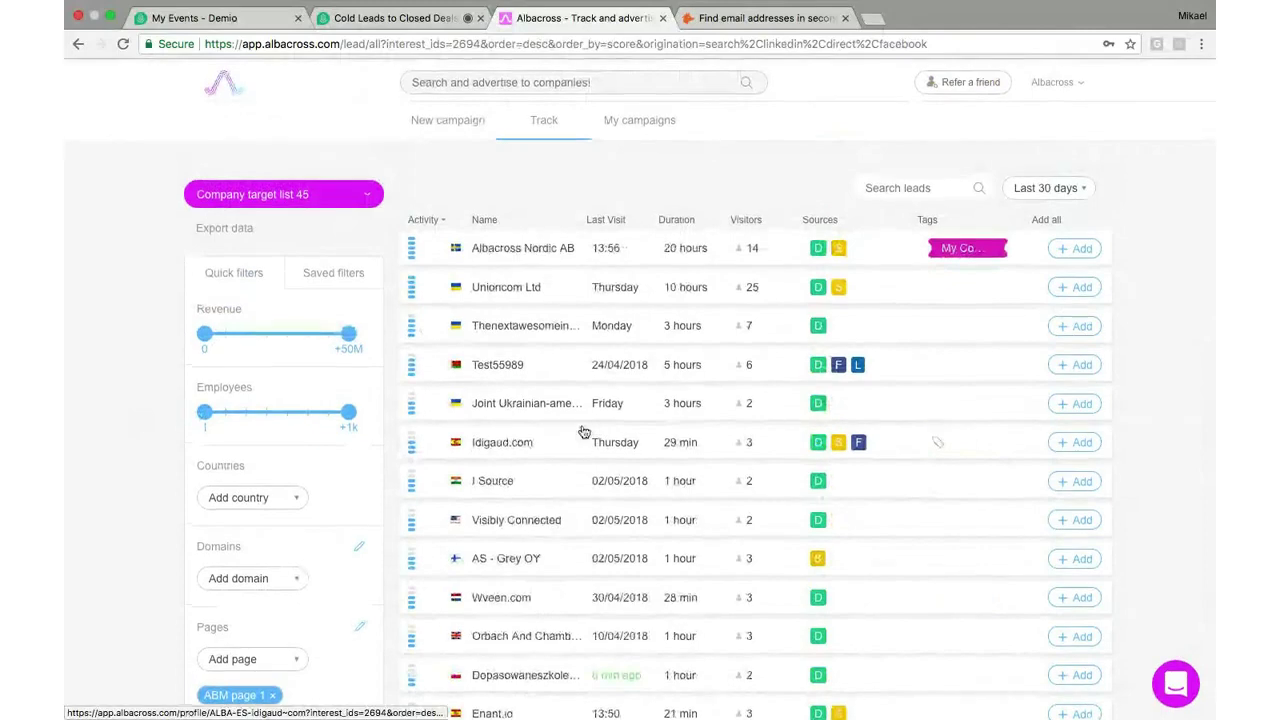
{"action": "scroll", "coordinate": [584, 430], "scroll_direction": "down", "scroll_amount": 3}
{"action": "scroll", "coordinate": [584, 431], "scroll_direction": "down", "scroll_amount": 7}
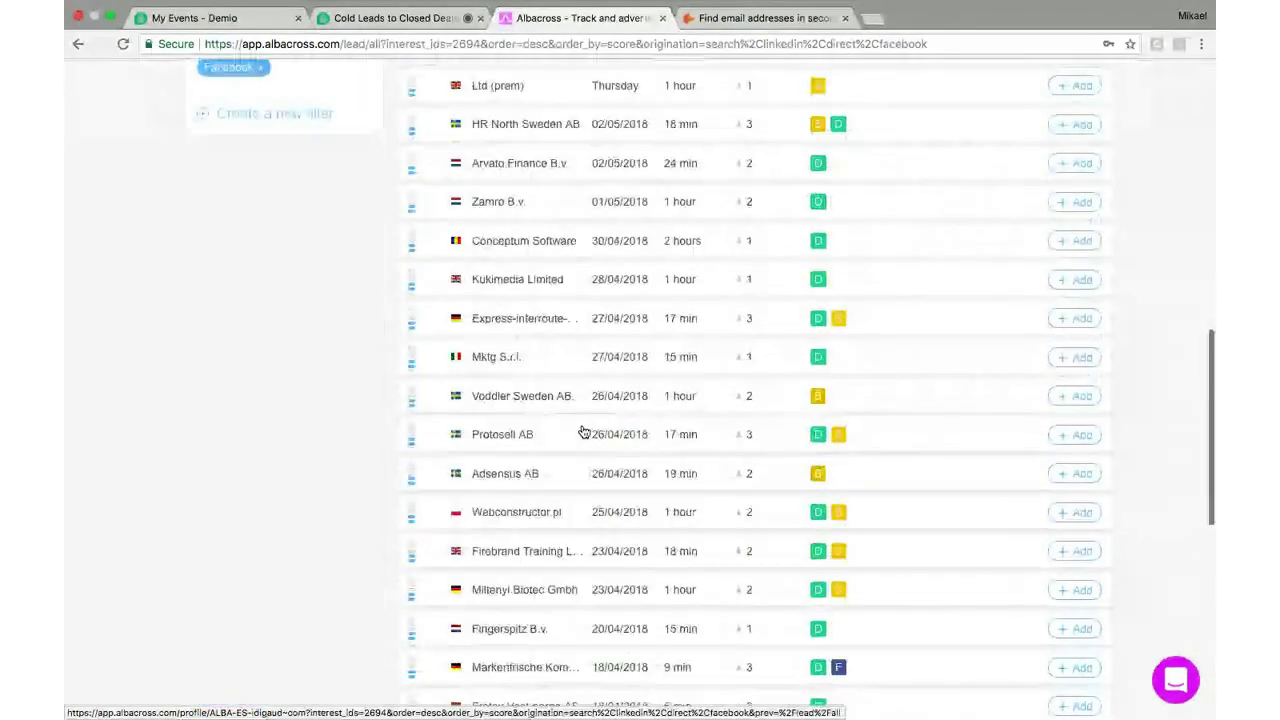
{"action": "scroll", "coordinate": [584, 432], "scroll_direction": "down", "scroll_amount": 7}
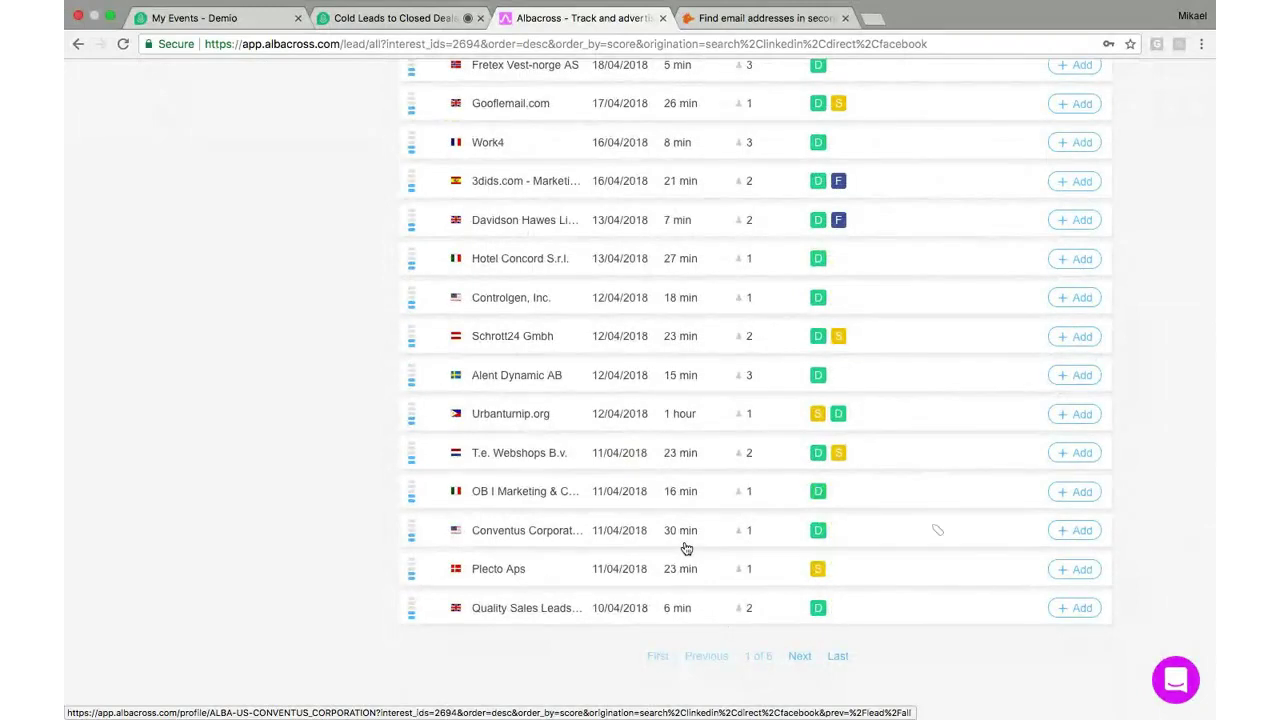
{"action": "scroll", "coordinate": [686, 548], "scroll_direction": "up", "scroll_amount": 5}
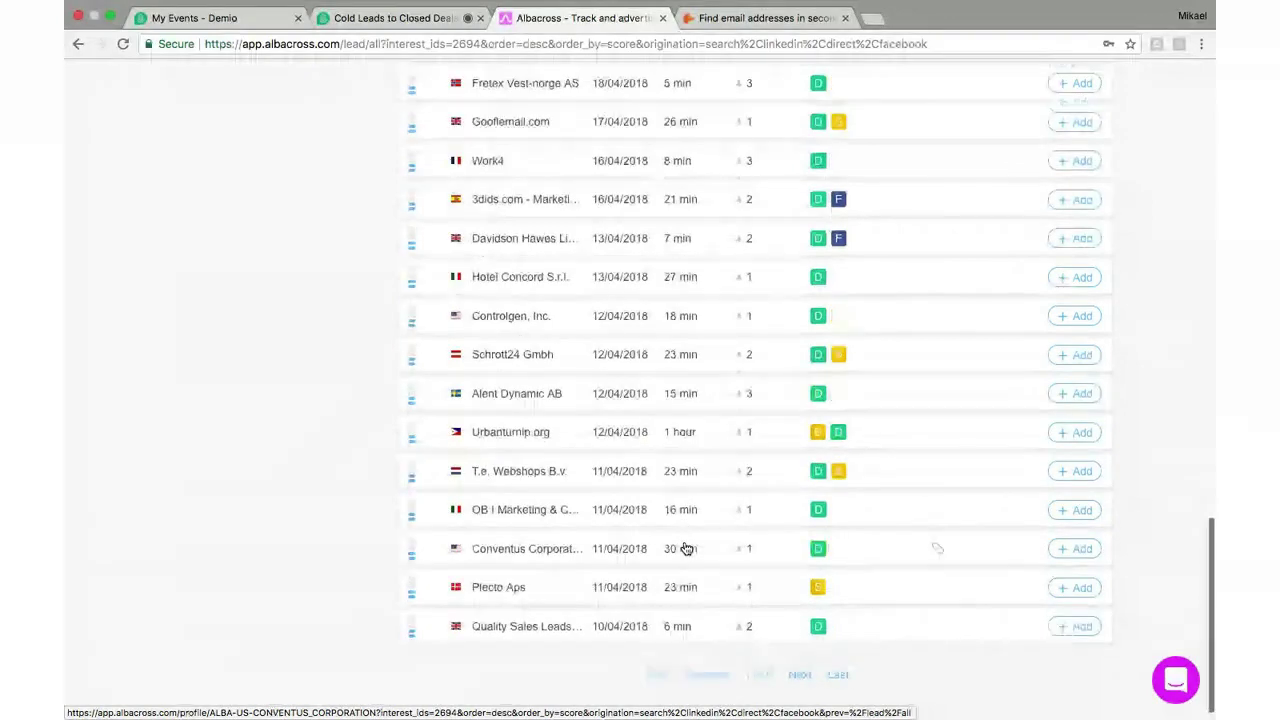
{"action": "scroll", "coordinate": [686, 548], "scroll_direction": "up", "scroll_amount": 5}
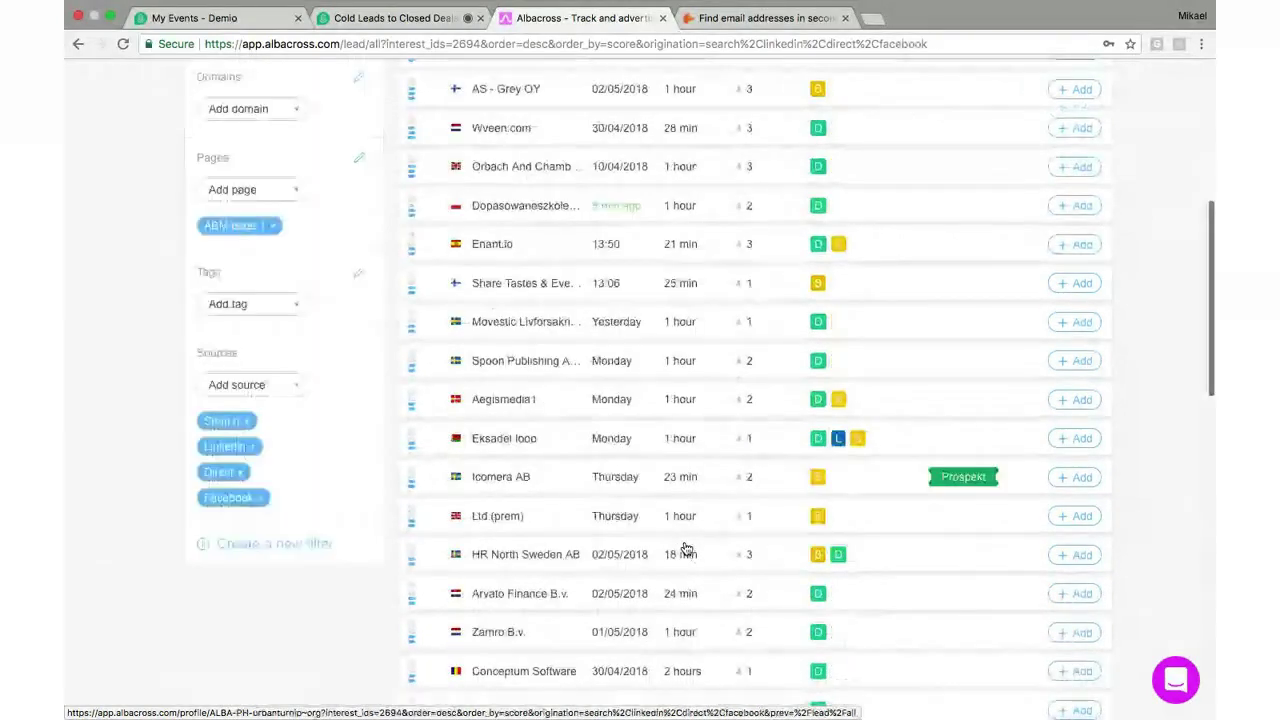
{"action": "scroll", "coordinate": [686, 548], "scroll_direction": "up", "scroll_amount": 4}
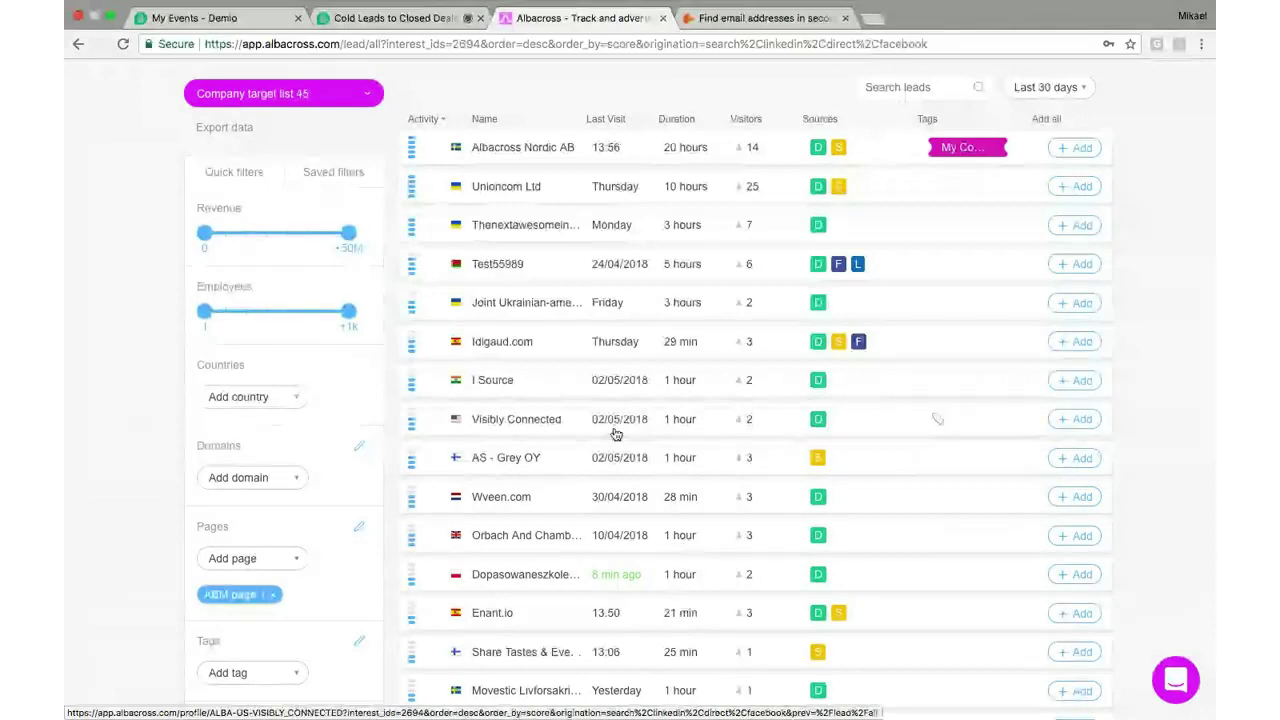
{"action": "scroll", "coordinate": [615, 433], "scroll_direction": "down", "scroll_amount": 1}
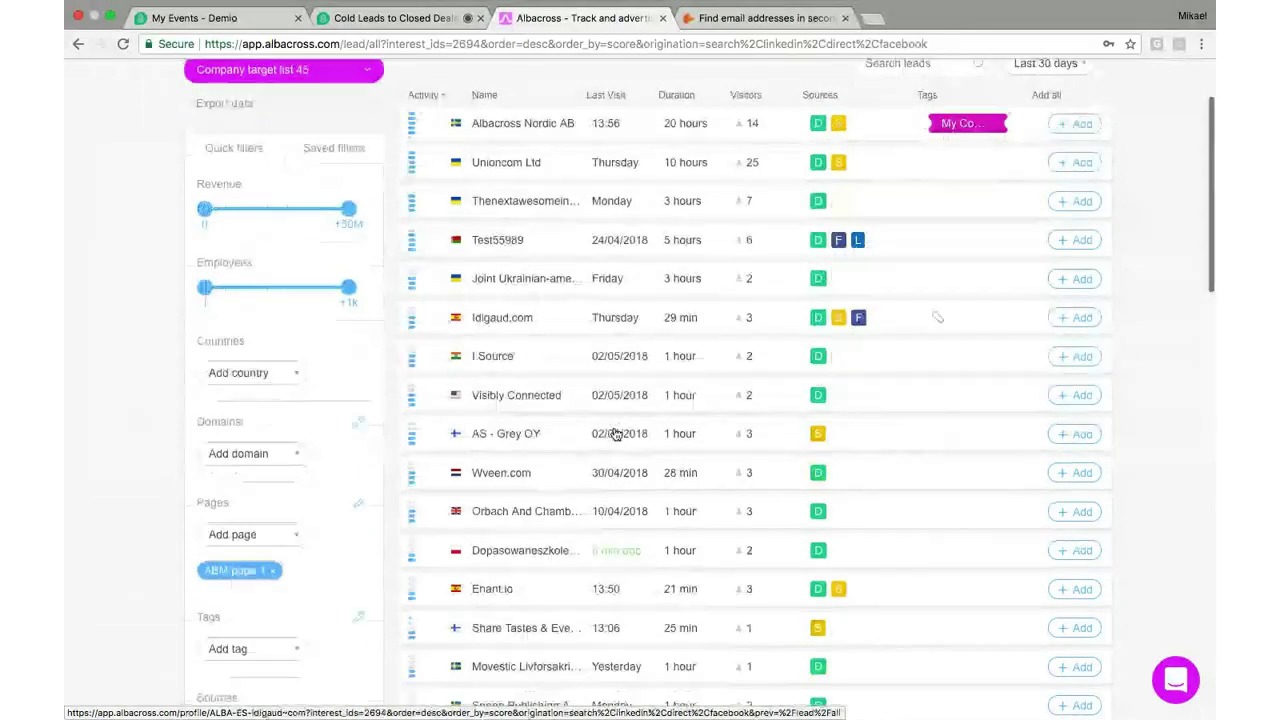
{"action": "scroll", "coordinate": [615, 433], "scroll_direction": "down", "scroll_amount": 3}
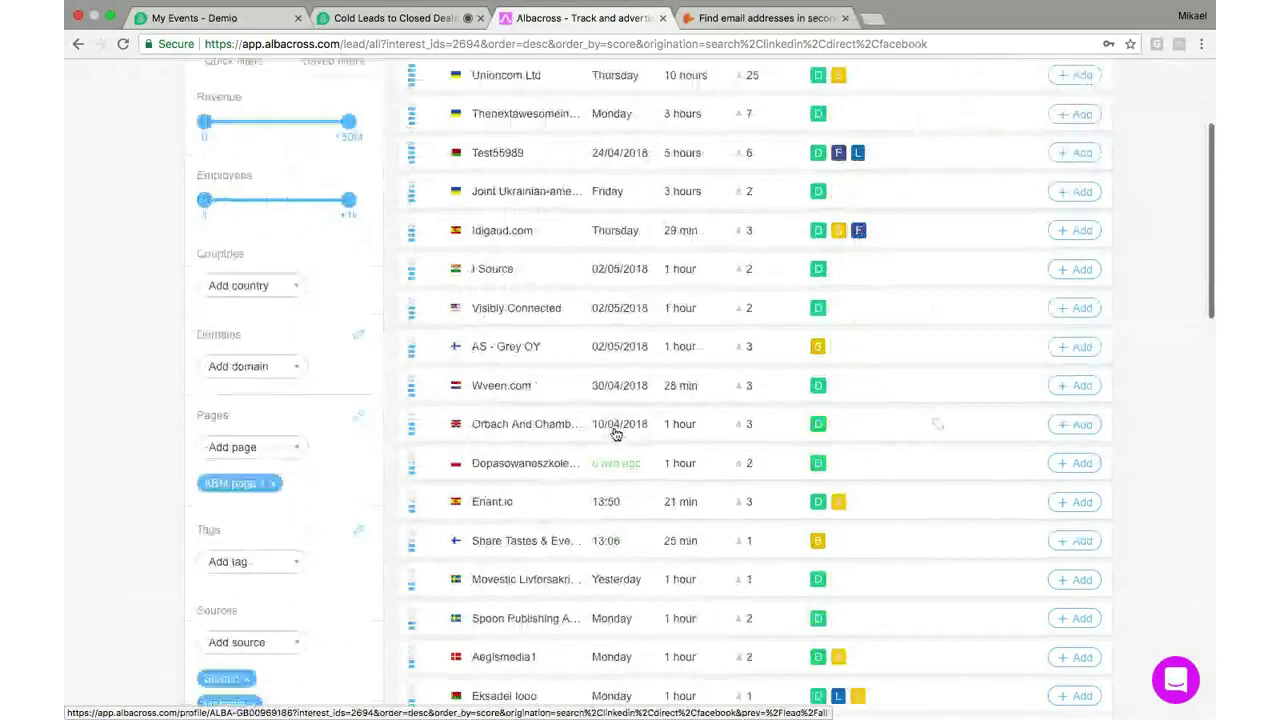
{"action": "scroll", "coordinate": [615, 433], "scroll_direction": "down", "scroll_amount": 2}
{"action": "scroll", "coordinate": [615, 437], "scroll_direction": "down", "scroll_amount": 1}
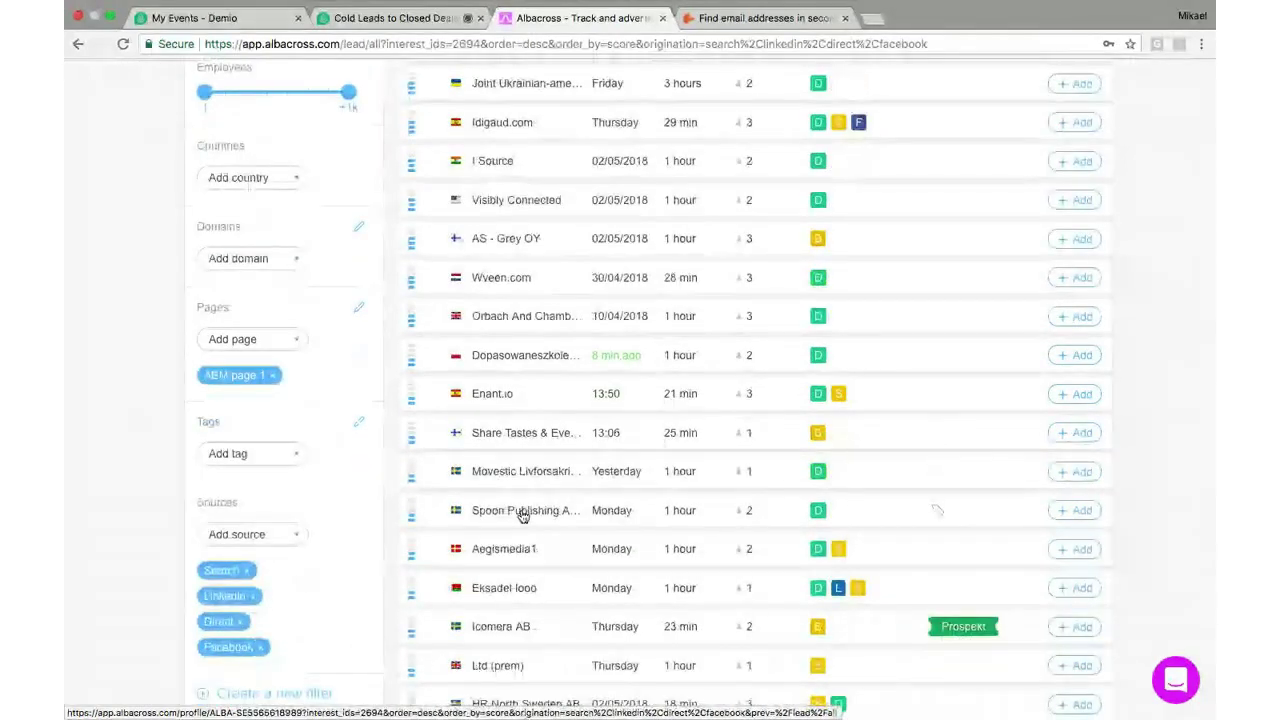
{"action": "scroll", "coordinate": [522, 515], "scroll_direction": "down", "scroll_amount": 3}
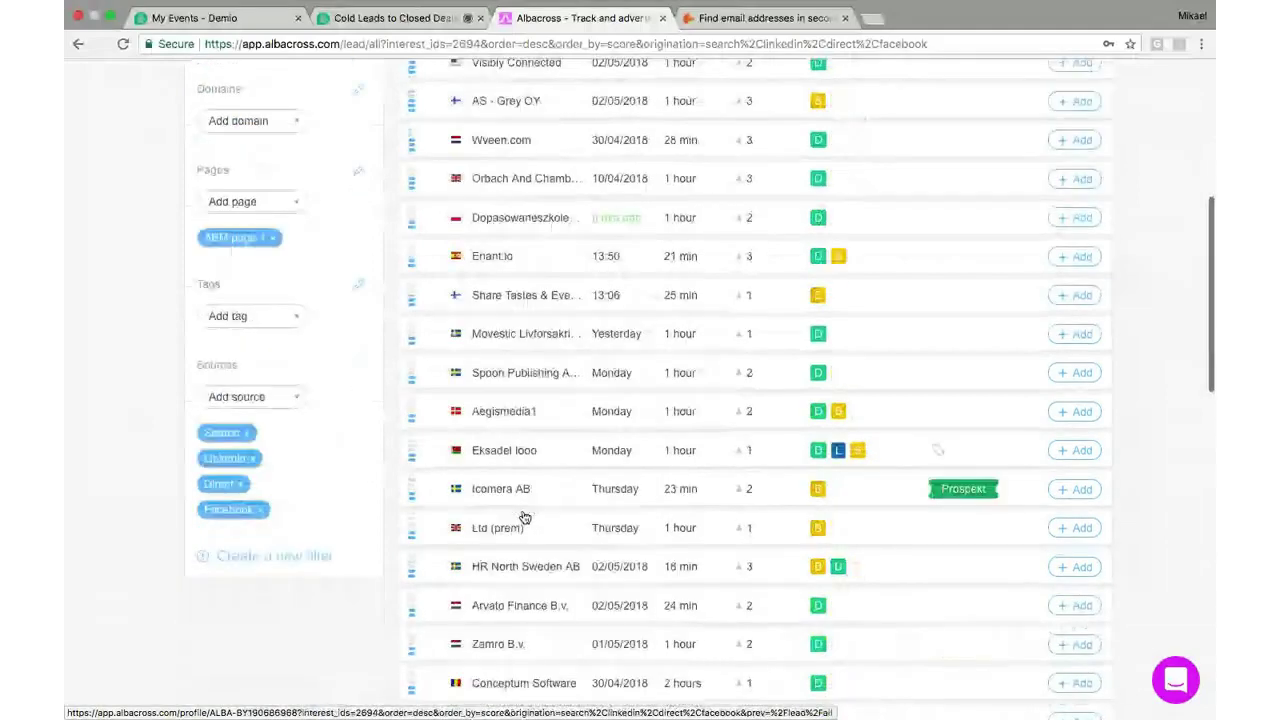
{"action": "scroll", "coordinate": [522, 515], "scroll_direction": "down", "scroll_amount": 2}
{"action": "scroll", "coordinate": [522, 515], "scroll_direction": "down", "scroll_amount": 1}
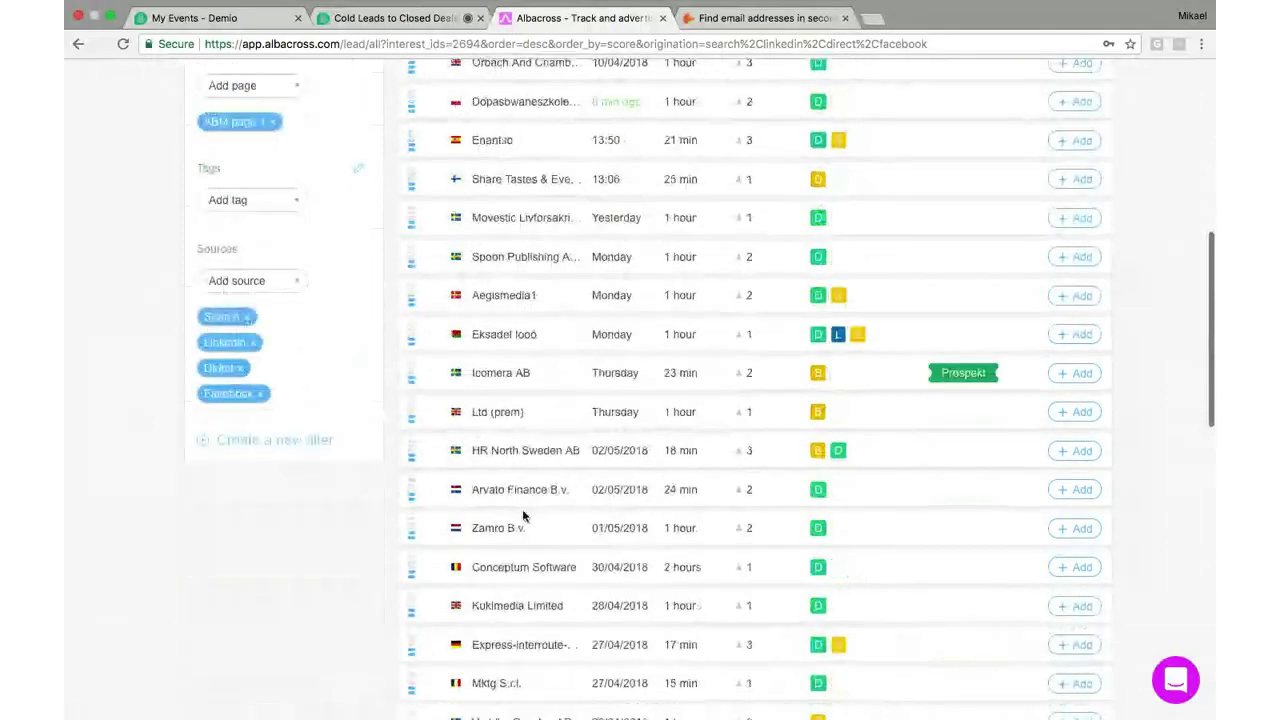
{"action": "scroll", "coordinate": [522, 515], "scroll_direction": "down", "scroll_amount": 1}
{"action": "scroll", "coordinate": [524, 517], "scroll_direction": "down", "scroll_amount": 5}
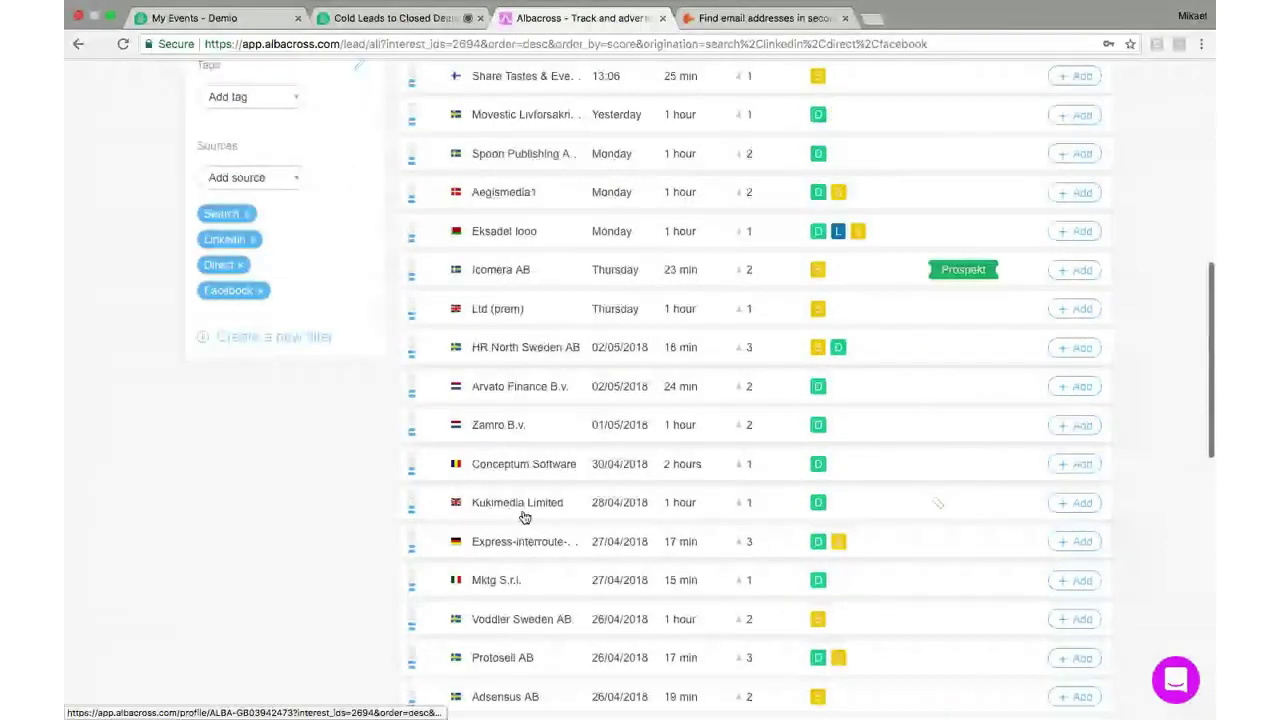
{"action": "scroll", "coordinate": [524, 517], "scroll_direction": "down", "scroll_amount": 2}
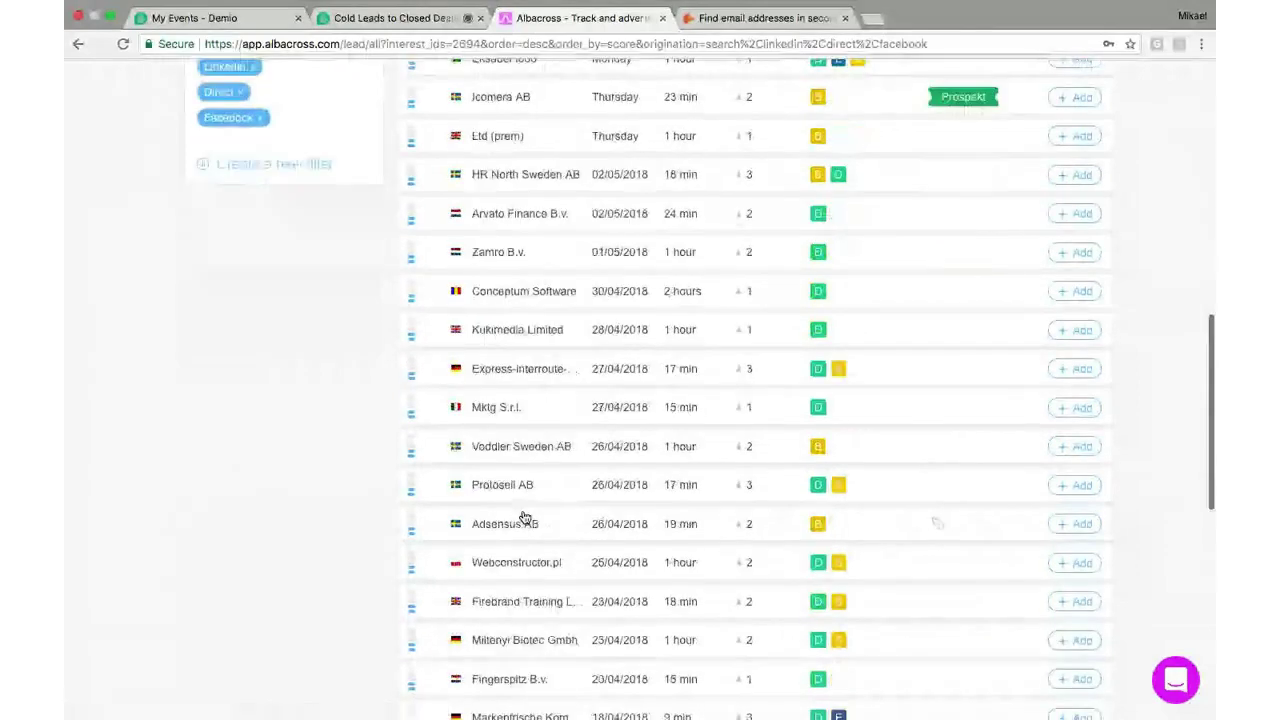
{"action": "scroll", "coordinate": [524, 517], "scroll_direction": "down", "scroll_amount": 6}
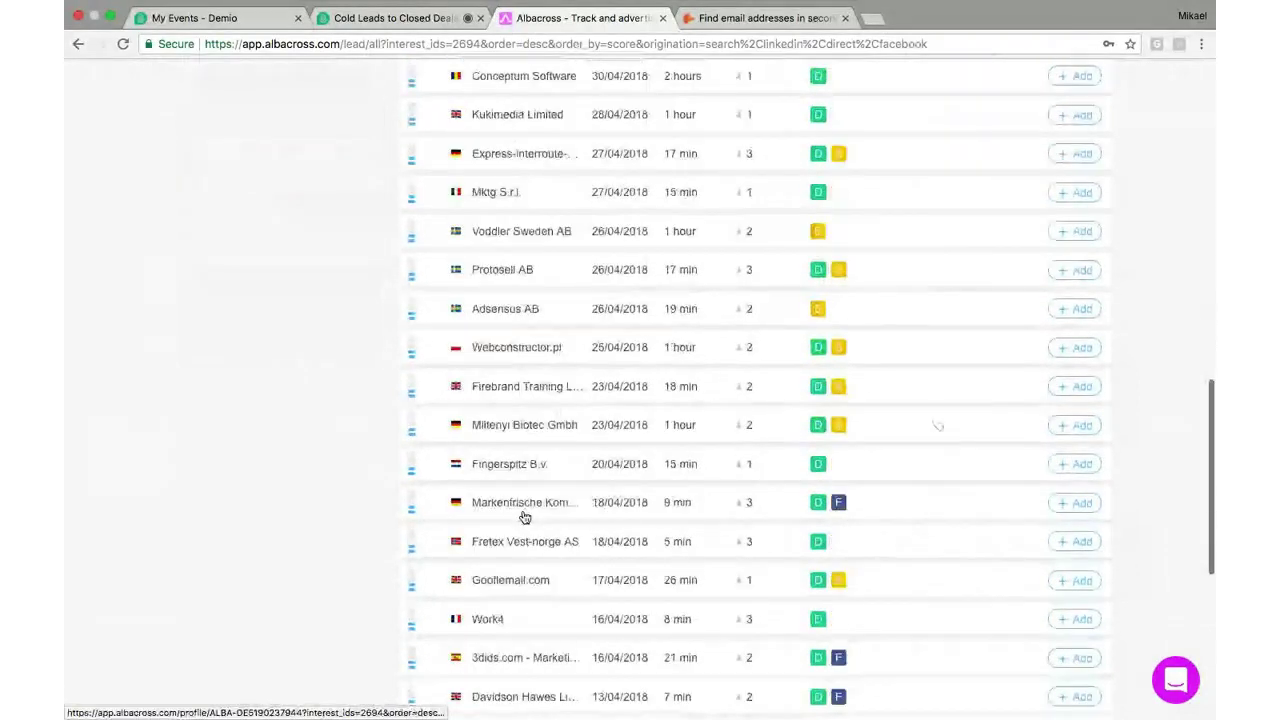
{"action": "scroll", "coordinate": [524, 517], "scroll_direction": "down", "scroll_amount": 5}
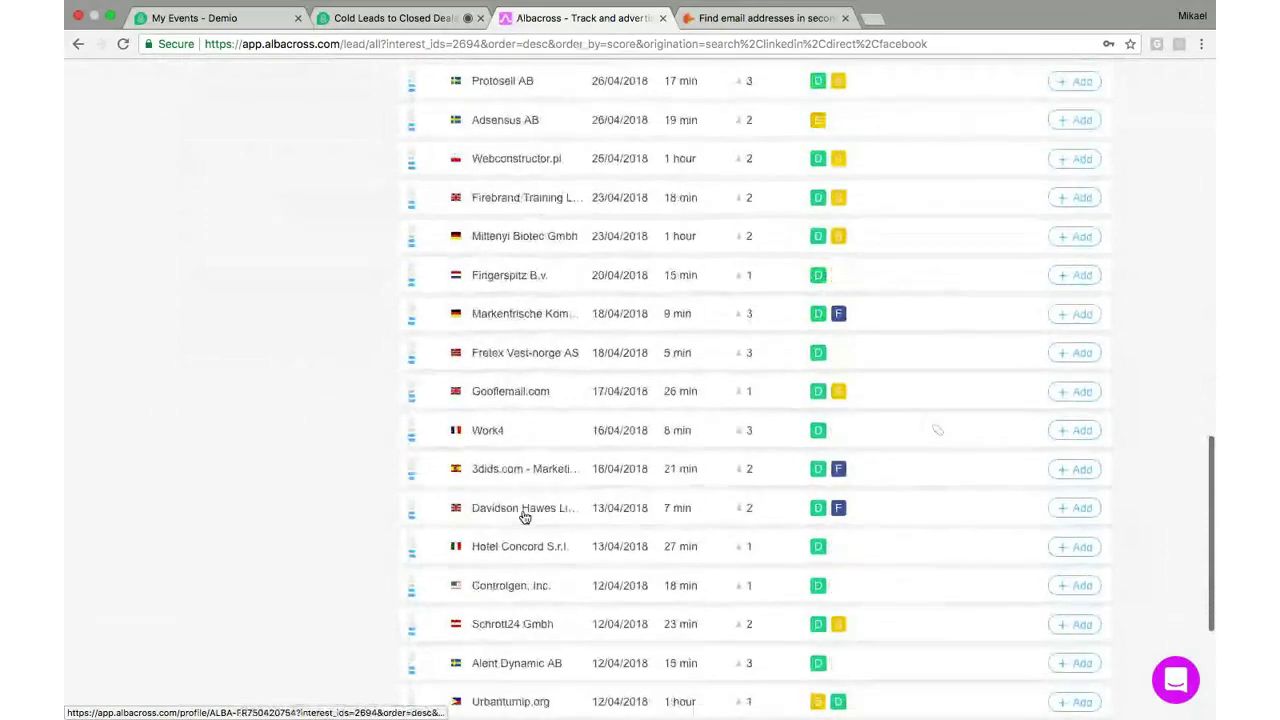
{"action": "scroll", "coordinate": [524, 517], "scroll_direction": "down", "scroll_amount": 4}
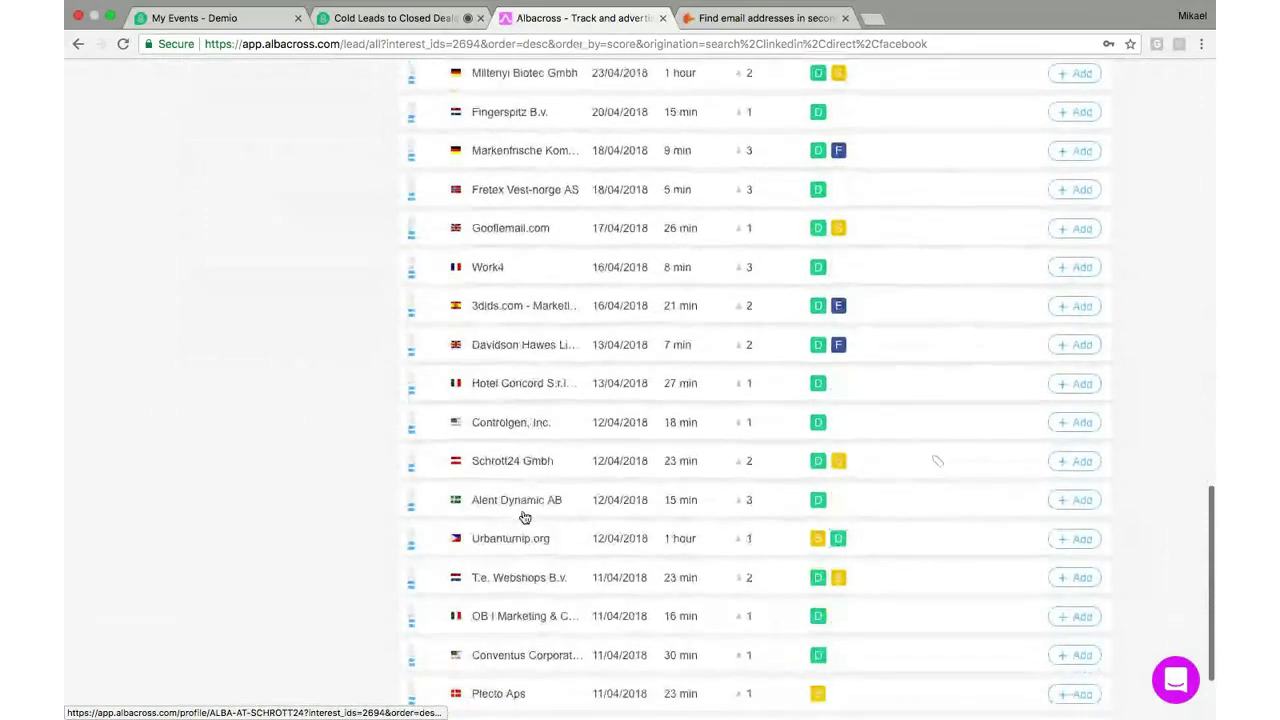
{"action": "scroll", "coordinate": [524, 517], "scroll_direction": "down", "scroll_amount": 1}
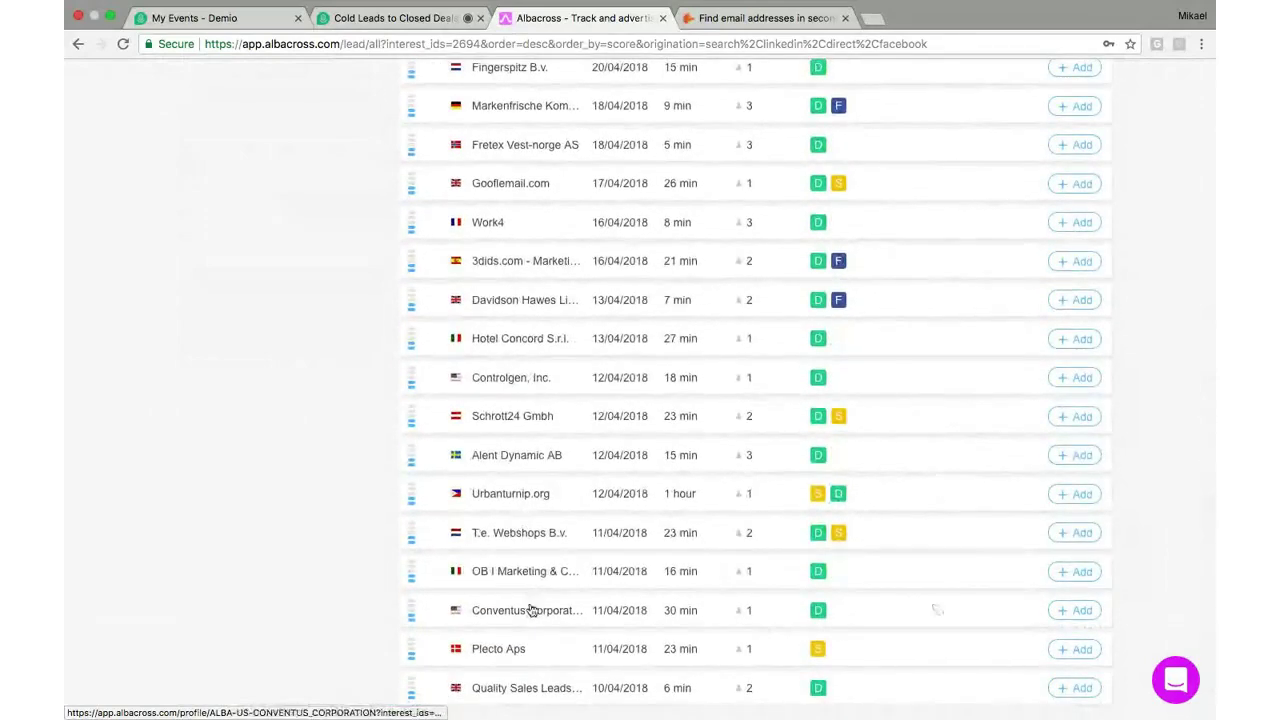
{"action": "scroll", "coordinate": [532, 610], "scroll_direction": "down", "scroll_amount": 2}
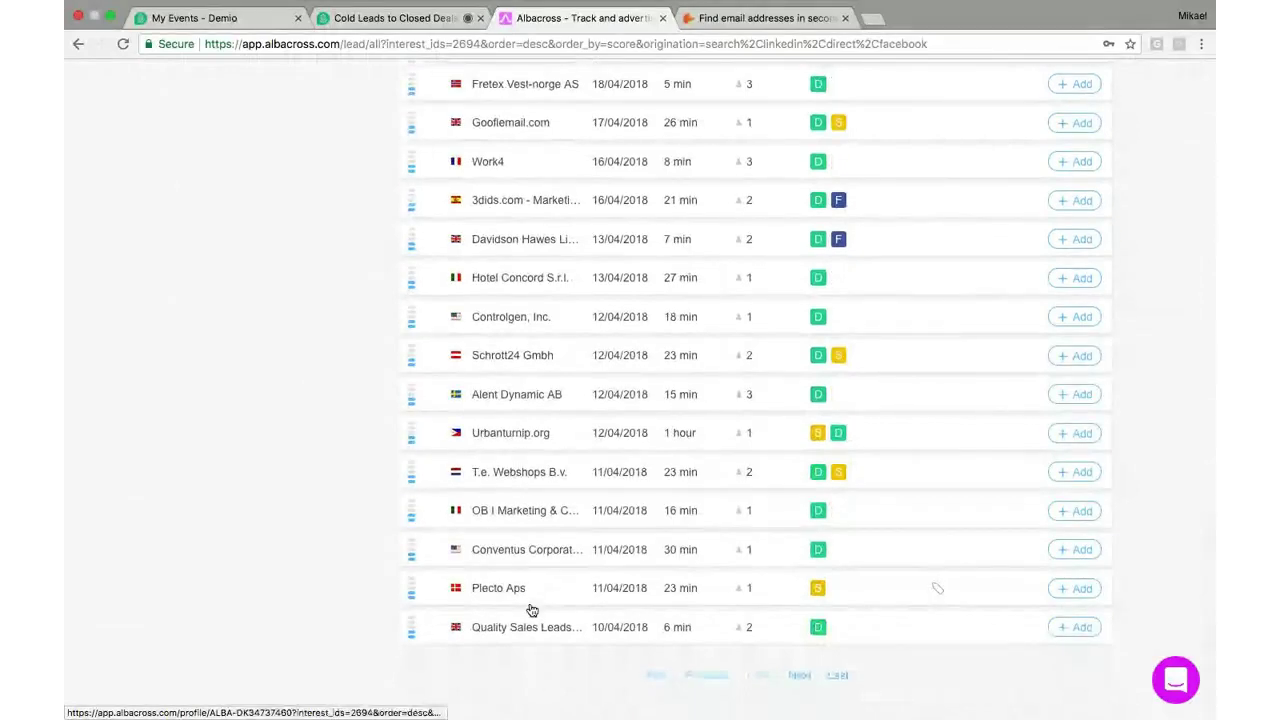
{"action": "scroll", "coordinate": [526, 594], "scroll_direction": "up", "scroll_amount": 2}
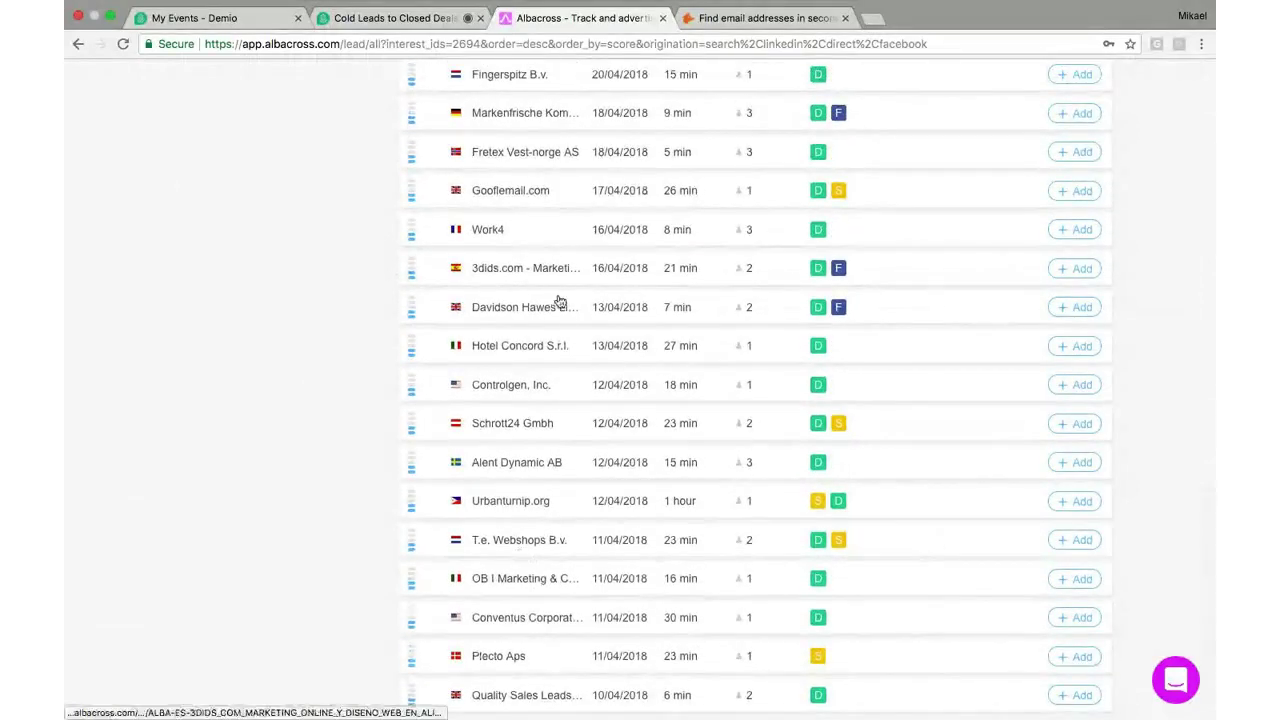
{"action": "scroll", "coordinate": [562, 302], "scroll_direction": "up", "scroll_amount": 2}
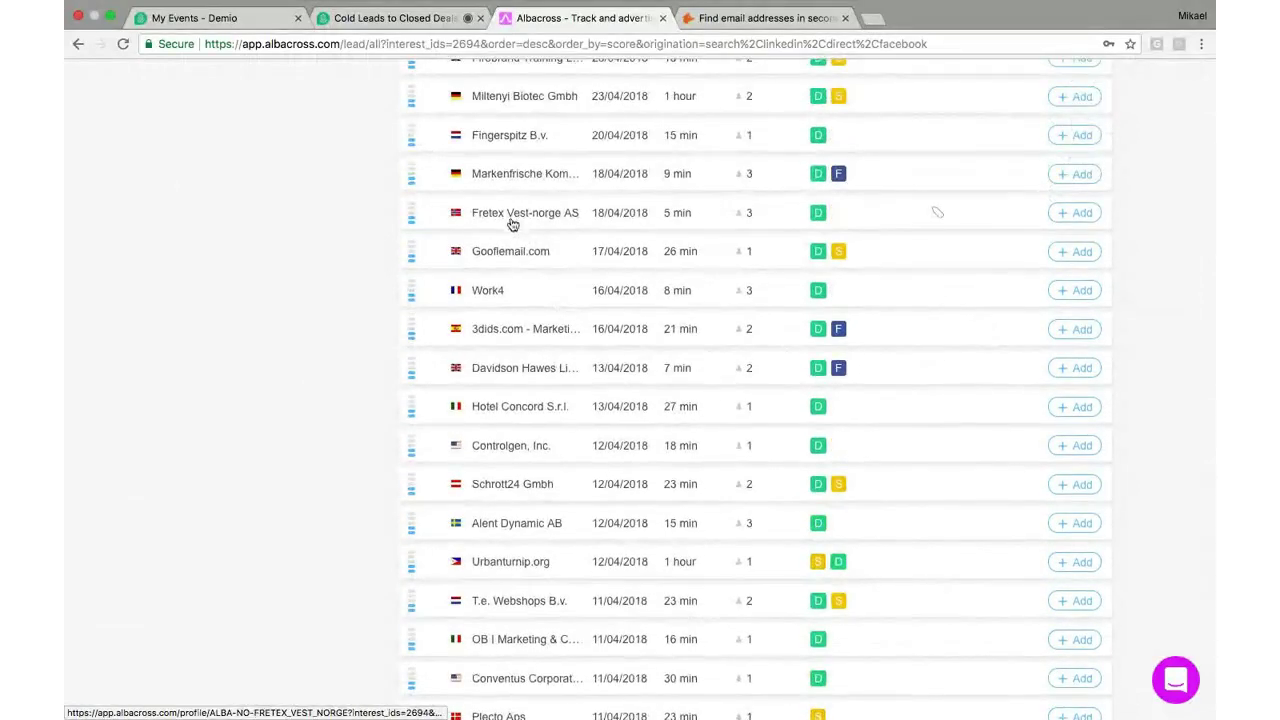
{"action": "left_click", "coordinate": [510, 214]}
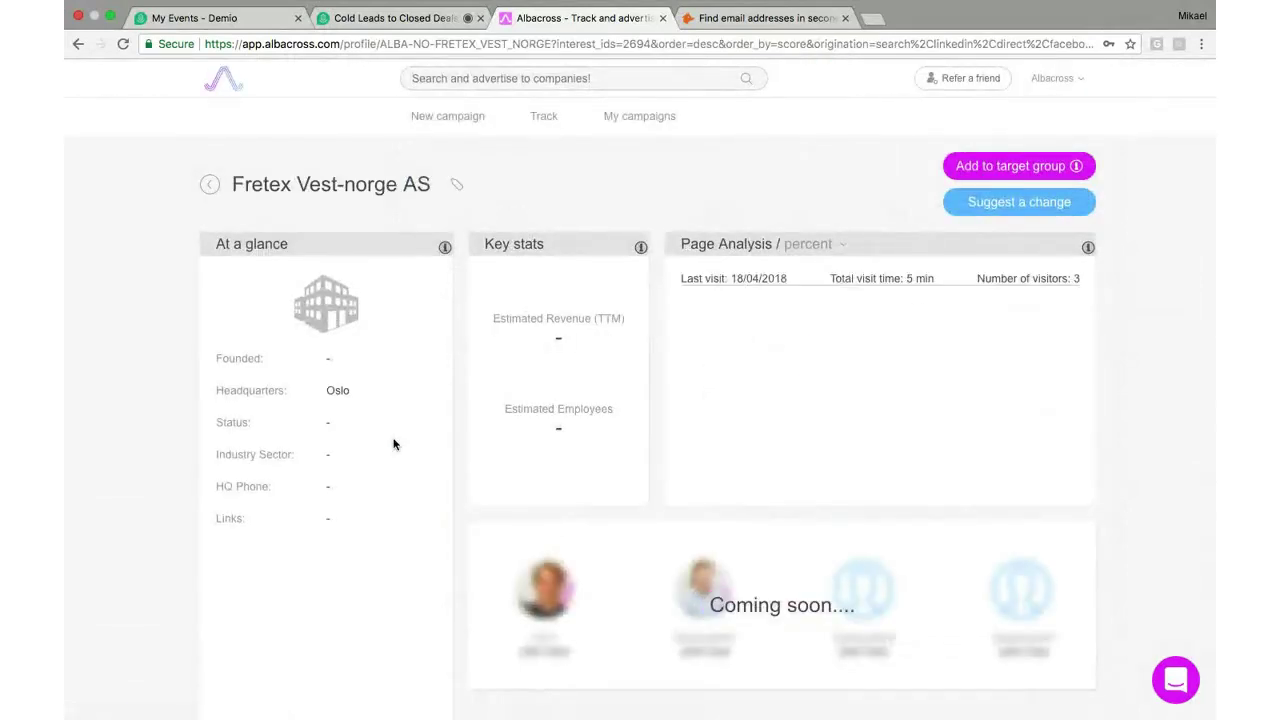
{"action": "left_click", "coordinate": [210, 188]}
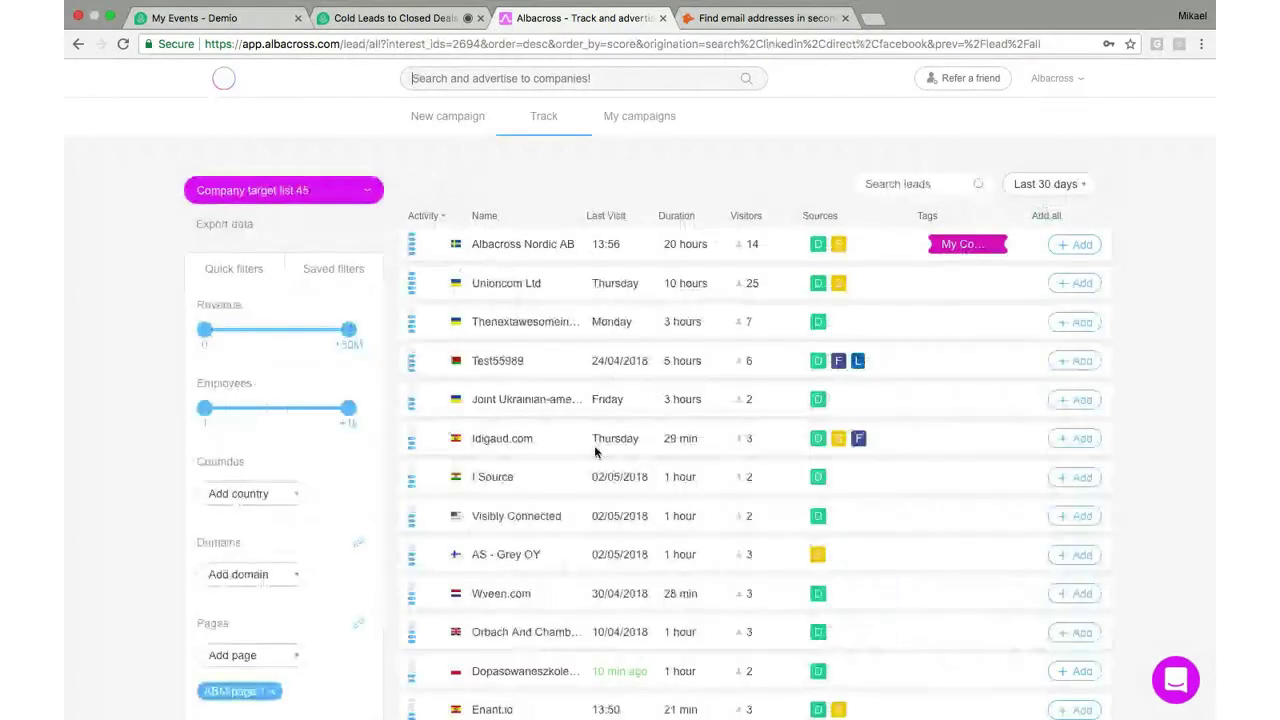
{"action": "scroll", "coordinate": [594, 451], "scroll_direction": "down", "scroll_amount": 1}
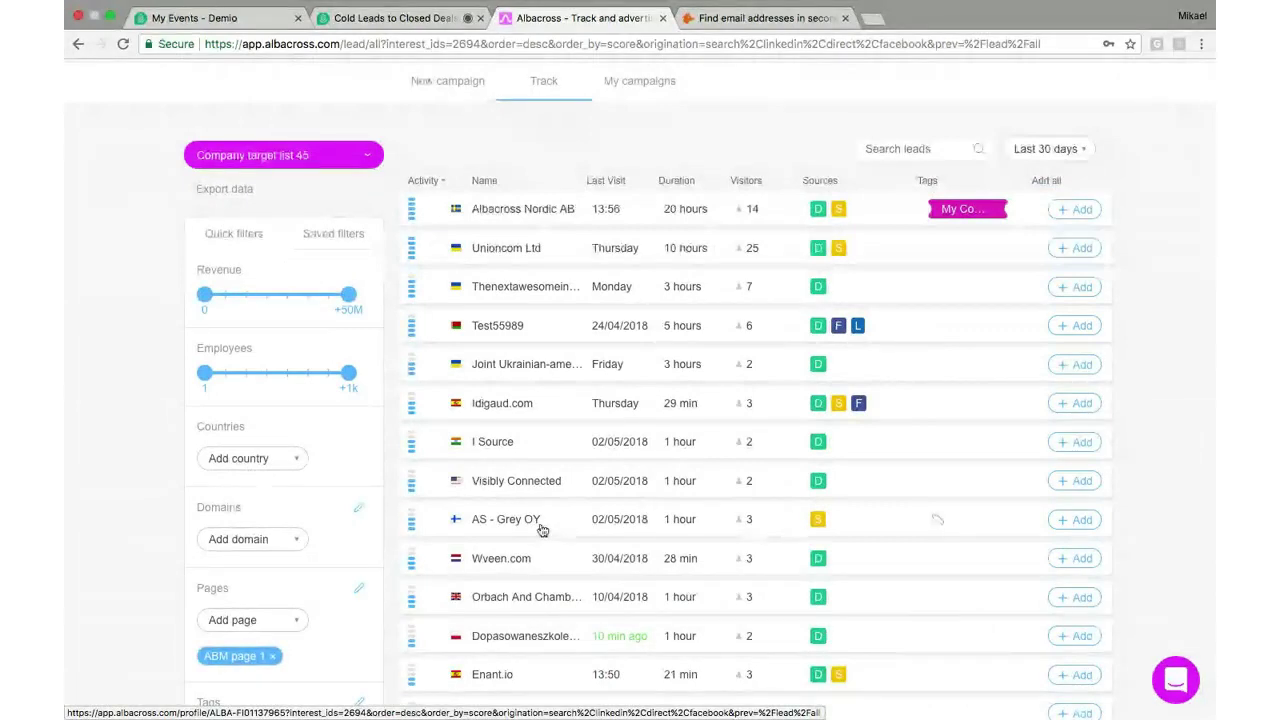
Open the AS - Grey OY company profile, then its CEO's LinkedIn profile from the contacts
{"action": "left_click", "coordinate": [540, 524]}
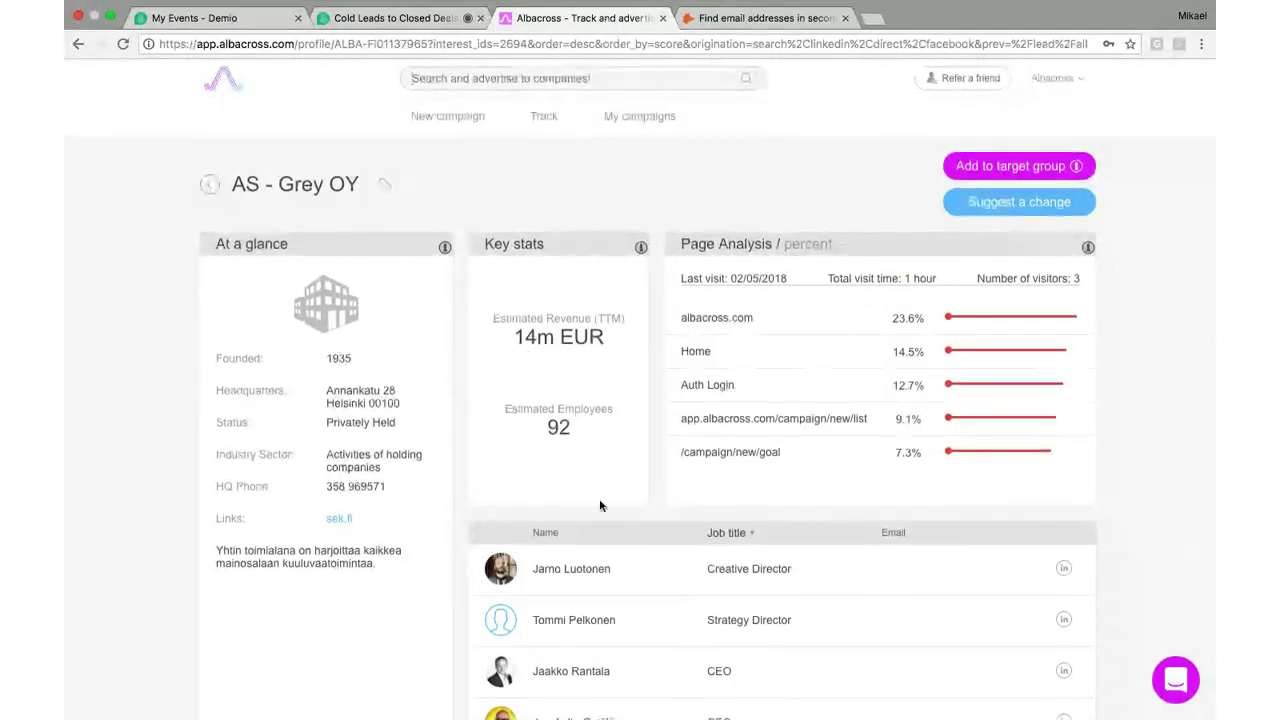
{"action": "scroll", "coordinate": [600, 504], "scroll_direction": "down", "scroll_amount": 2}
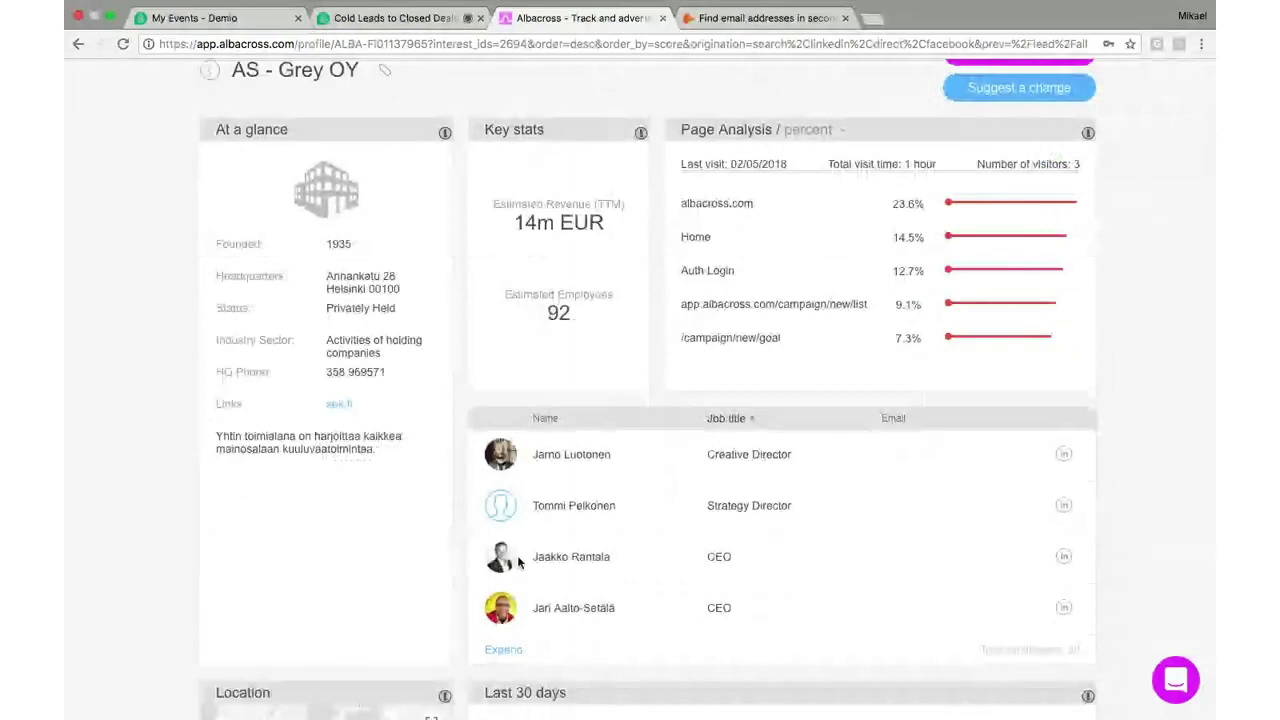
{"action": "left_click", "coordinate": [1063, 556]}
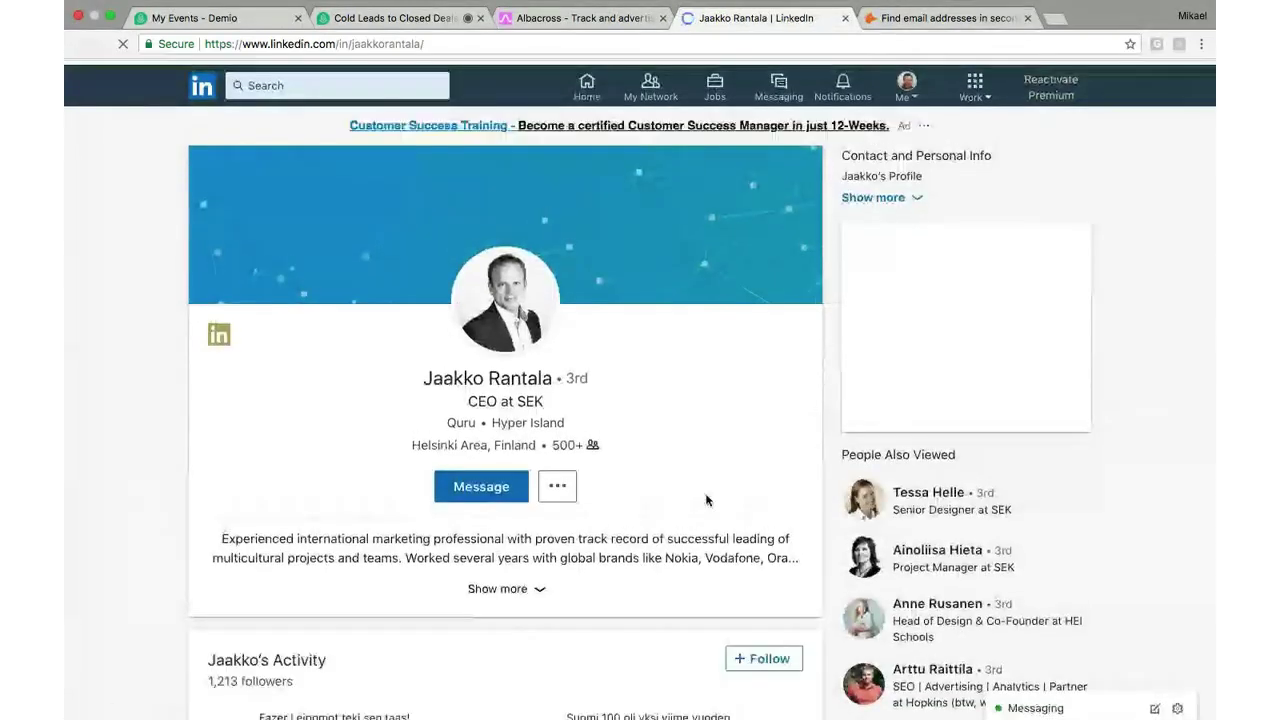
Read the CEO's SEK experience on LinkedIn, then go back to the AS - Grey OY page in Albacross
{"action": "scroll", "coordinate": [706, 500], "scroll_direction": "down", "scroll_amount": 5}
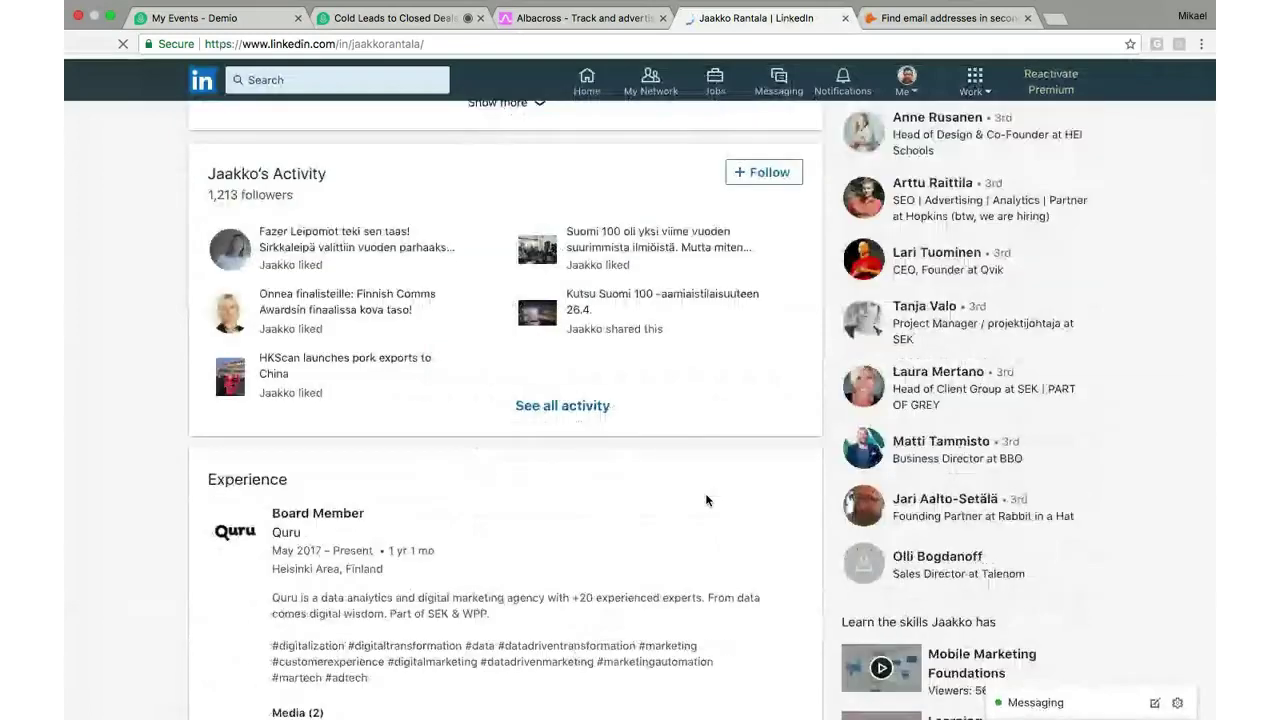
{"action": "scroll", "coordinate": [706, 500], "scroll_direction": "down", "scroll_amount": 5}
{"action": "scroll", "coordinate": [706, 500], "scroll_direction": "down", "scroll_amount": 2}
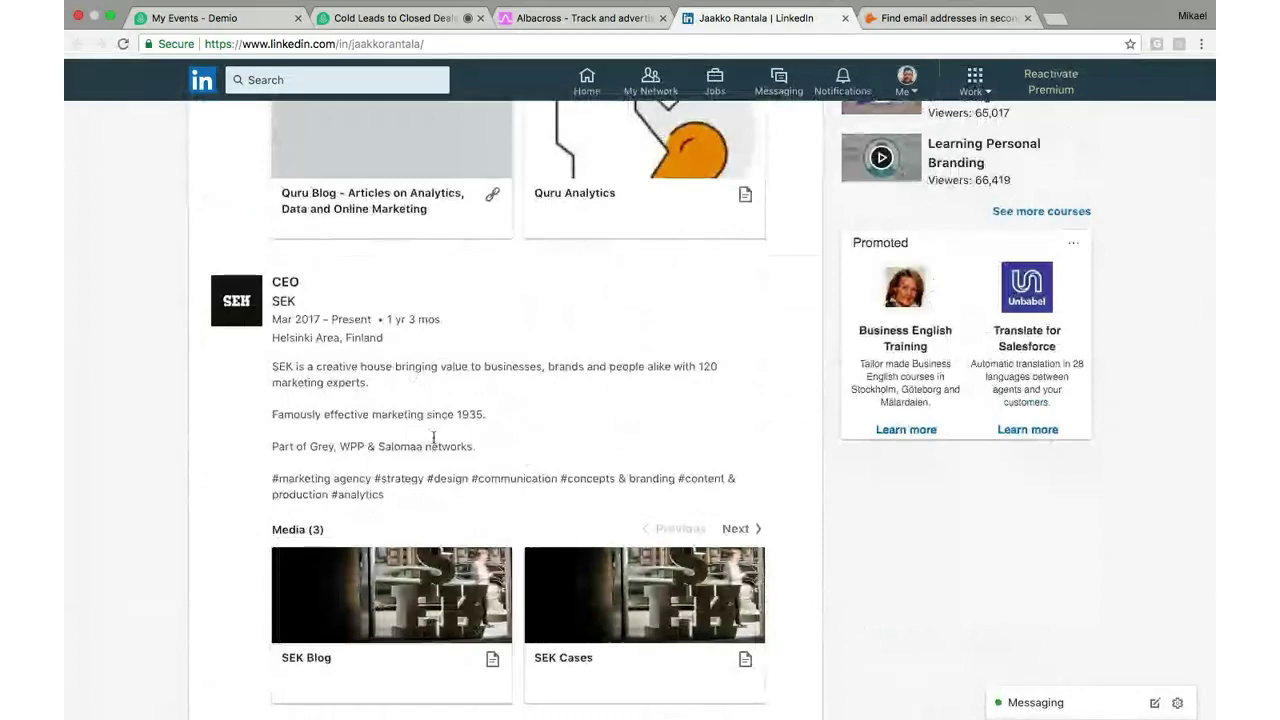
{"action": "scroll", "coordinate": [444, 406], "scroll_direction": "down", "scroll_amount": 1}
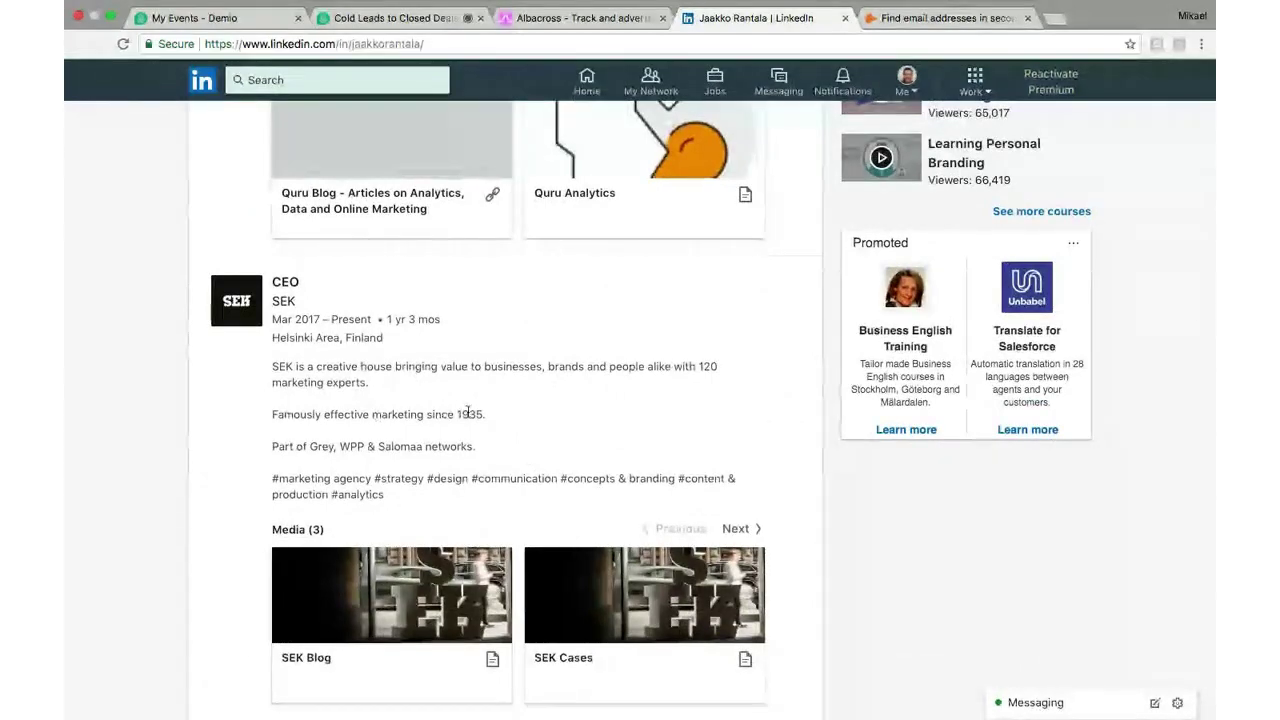
{"action": "left_click", "coordinate": [543, 18]}
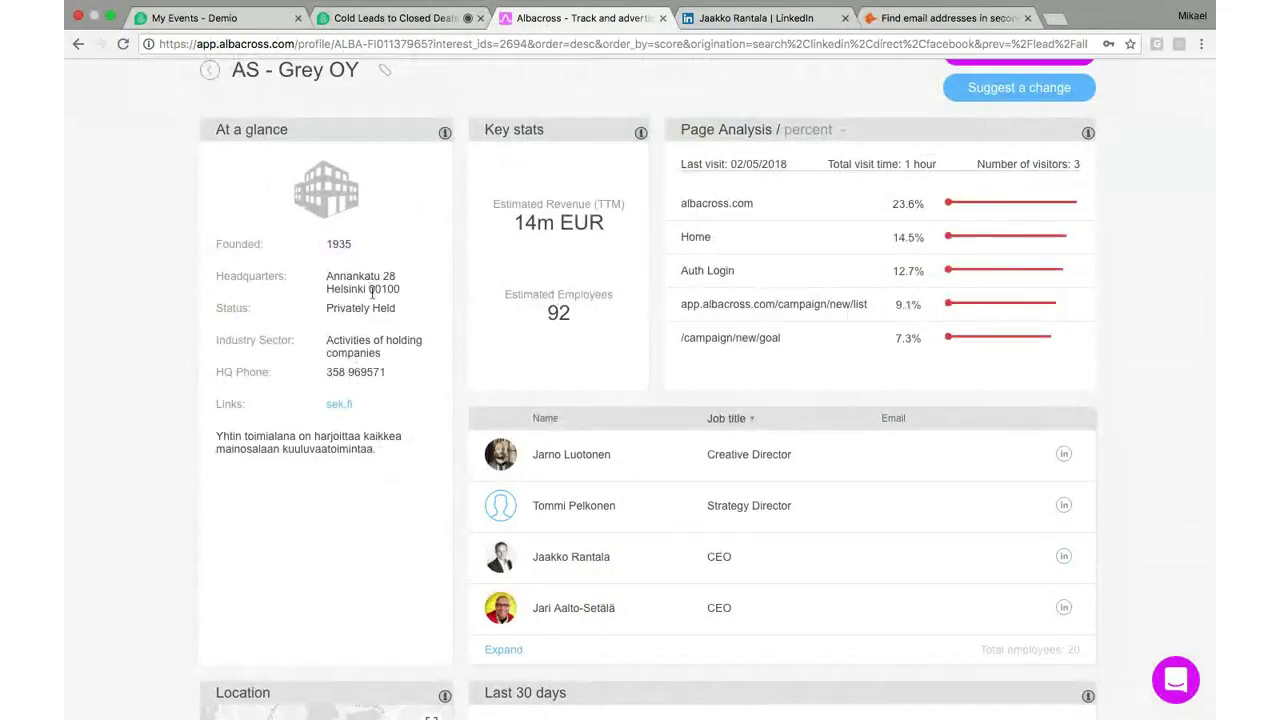
Look over the AS - Grey OY page and its /campaign/new/goal entry, then return to the CEO's LinkedIn profile
{"action": "scroll", "coordinate": [372, 291], "scroll_direction": "down", "scroll_amount": 2}
{"action": "scroll", "coordinate": [372, 298], "scroll_direction": "up", "scroll_amount": 3}
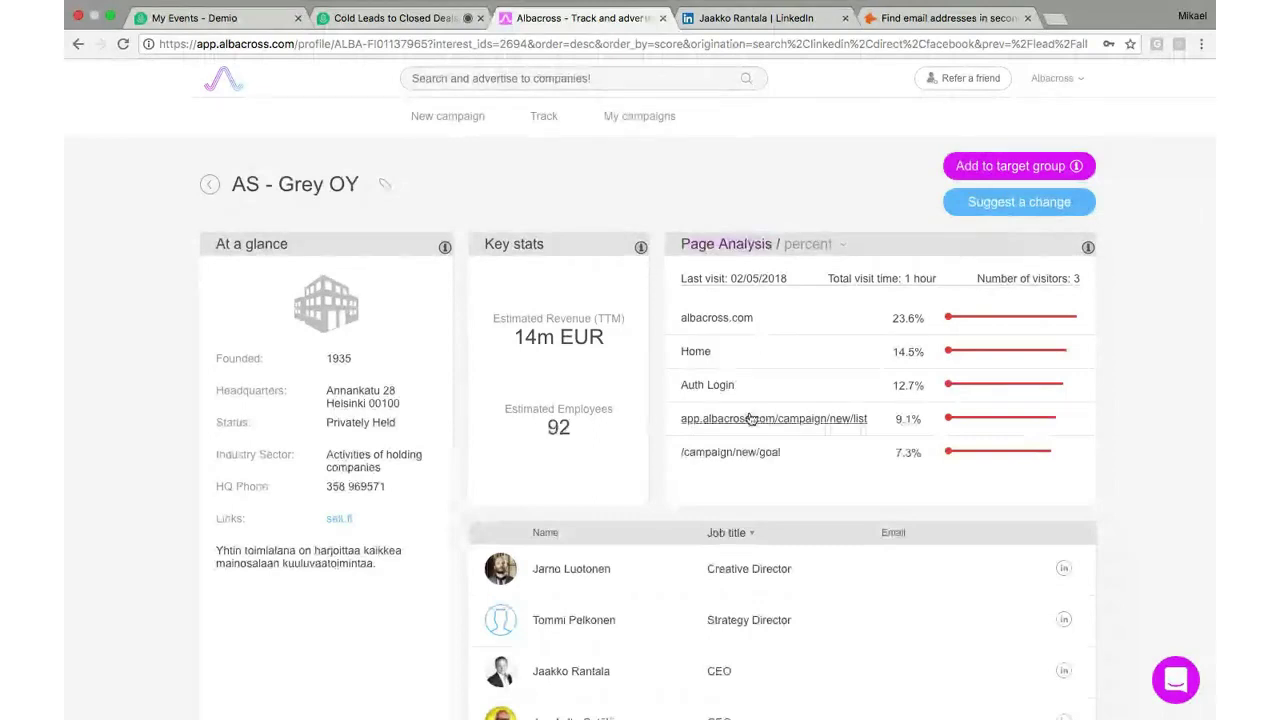
{"action": "left_click_drag", "start_coordinate": [786, 453], "coordinate": [713, 453]}
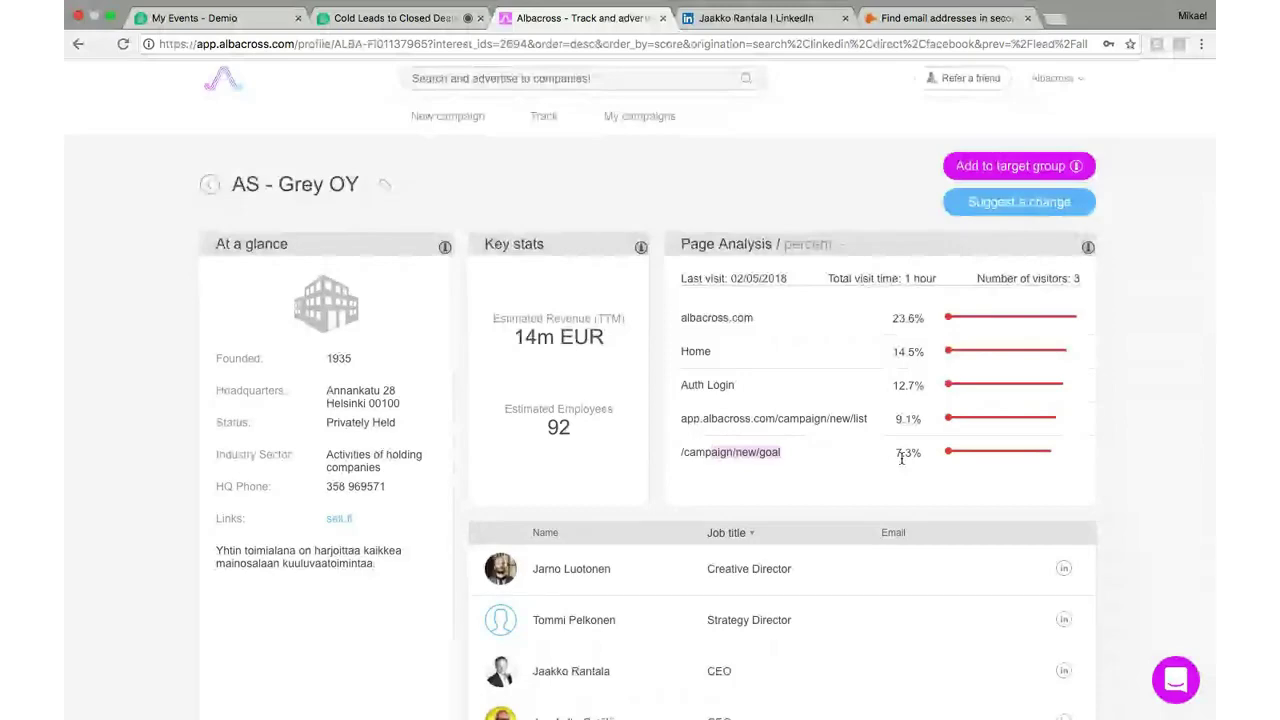
{"action": "left_click", "coordinate": [737, 22]}
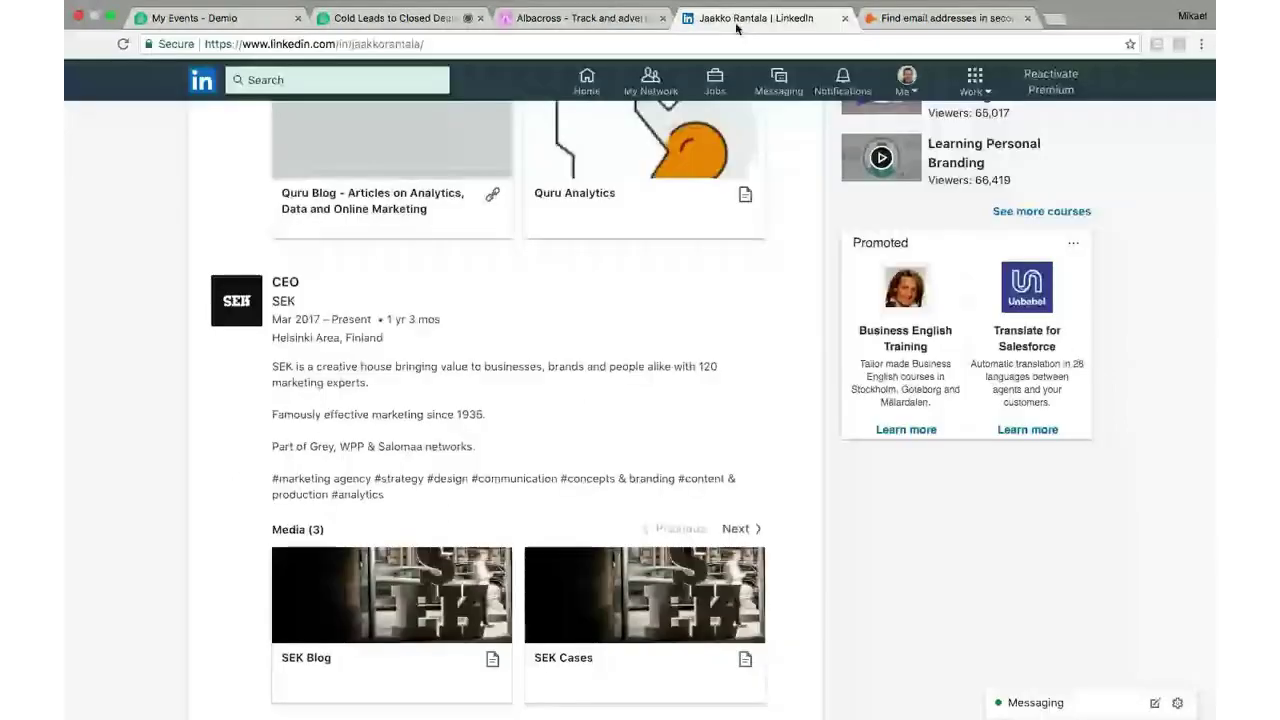
{"action": "scroll", "coordinate": [672, 303], "scroll_direction": "up", "scroll_amount": 10}
{"action": "scroll", "coordinate": [672, 303], "scroll_direction": "up", "scroll_amount": 3}
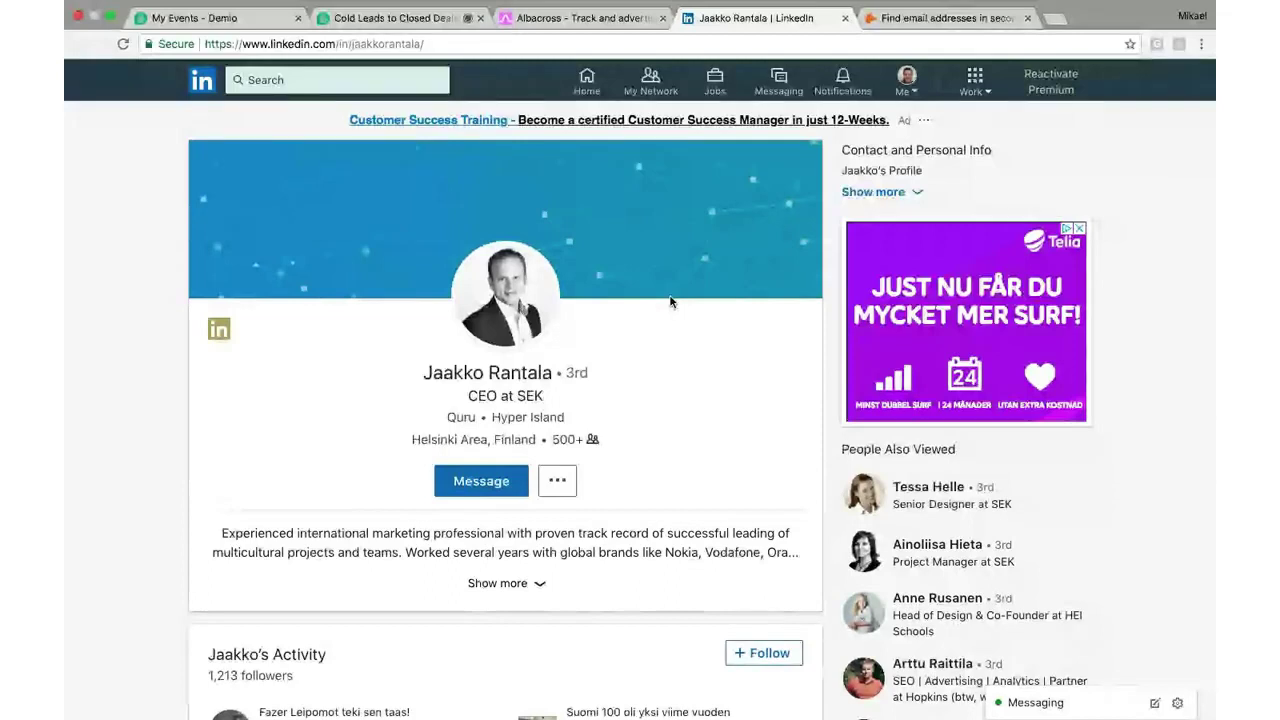
Switch back to the AS - Grey OY company profile in the Albacross tab
{"action": "left_click", "coordinate": [616, 20]}
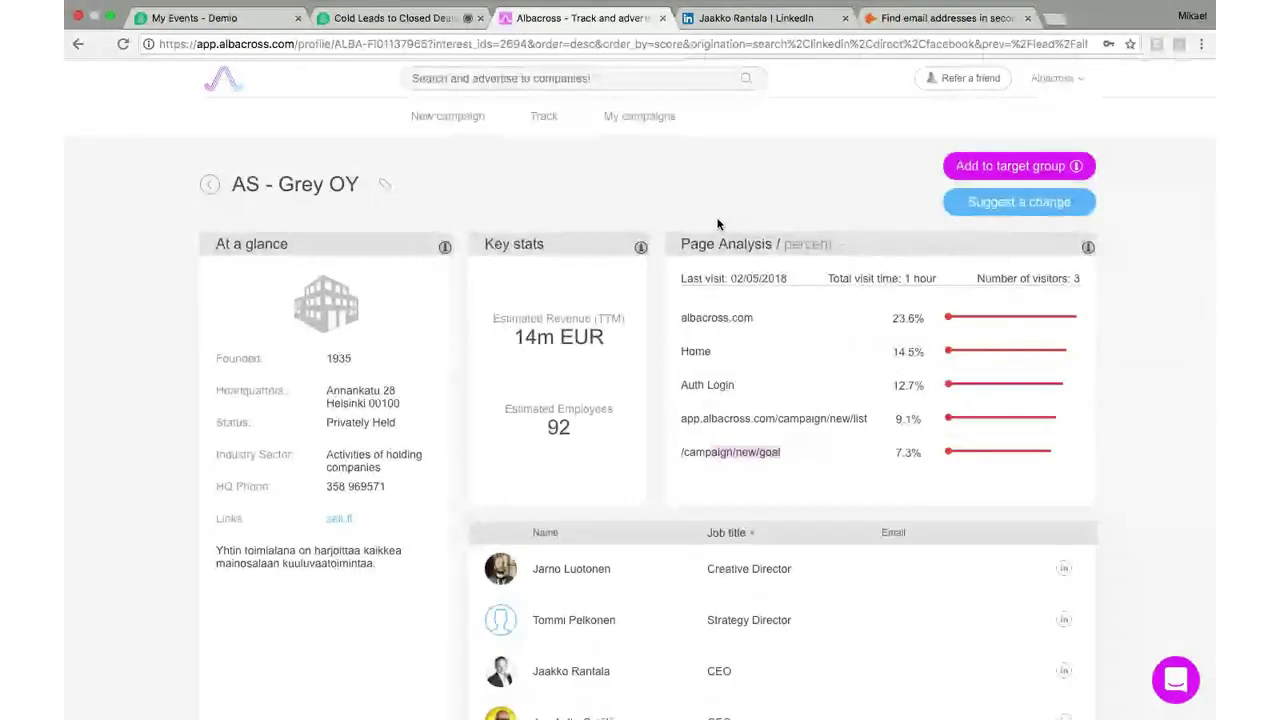
Use the Track link to return to the leads list headed by Flexo24.com
{"action": "left_click", "coordinate": [549, 119]}
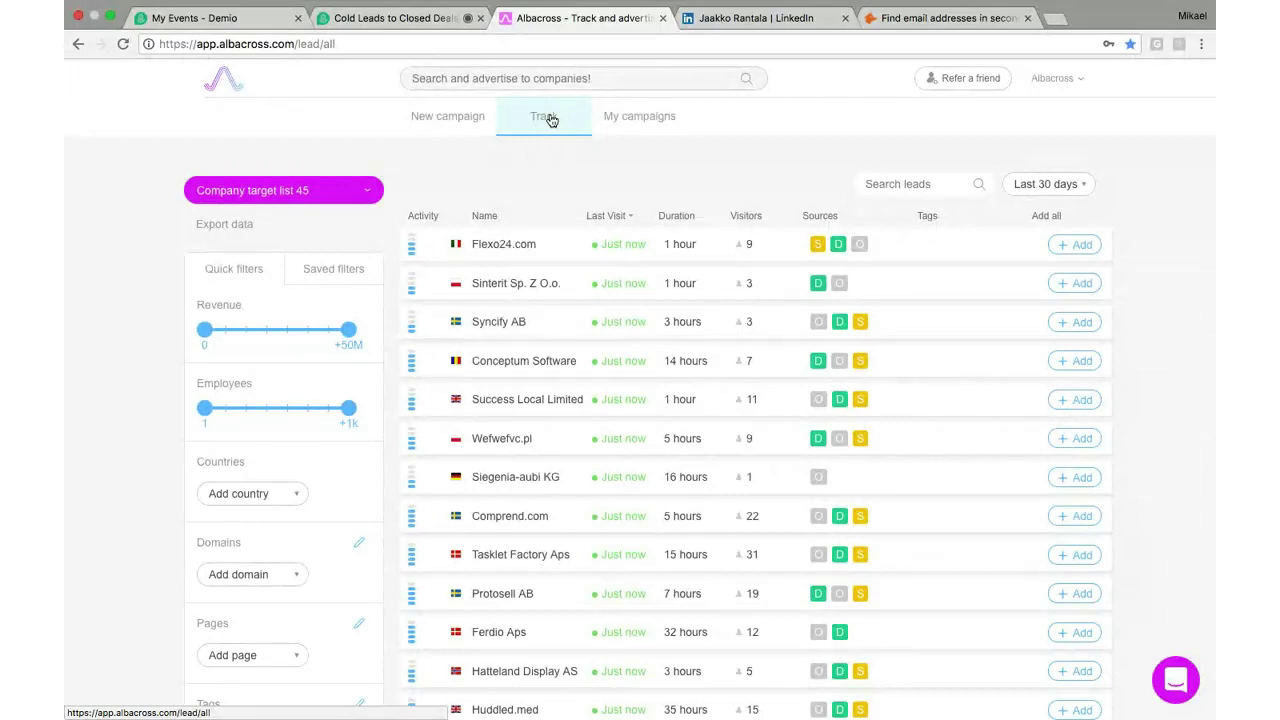
Reload the Track list of all leads for Company target list 45 over the last 30 days
{"action": "left_click", "coordinate": [550, 119]}
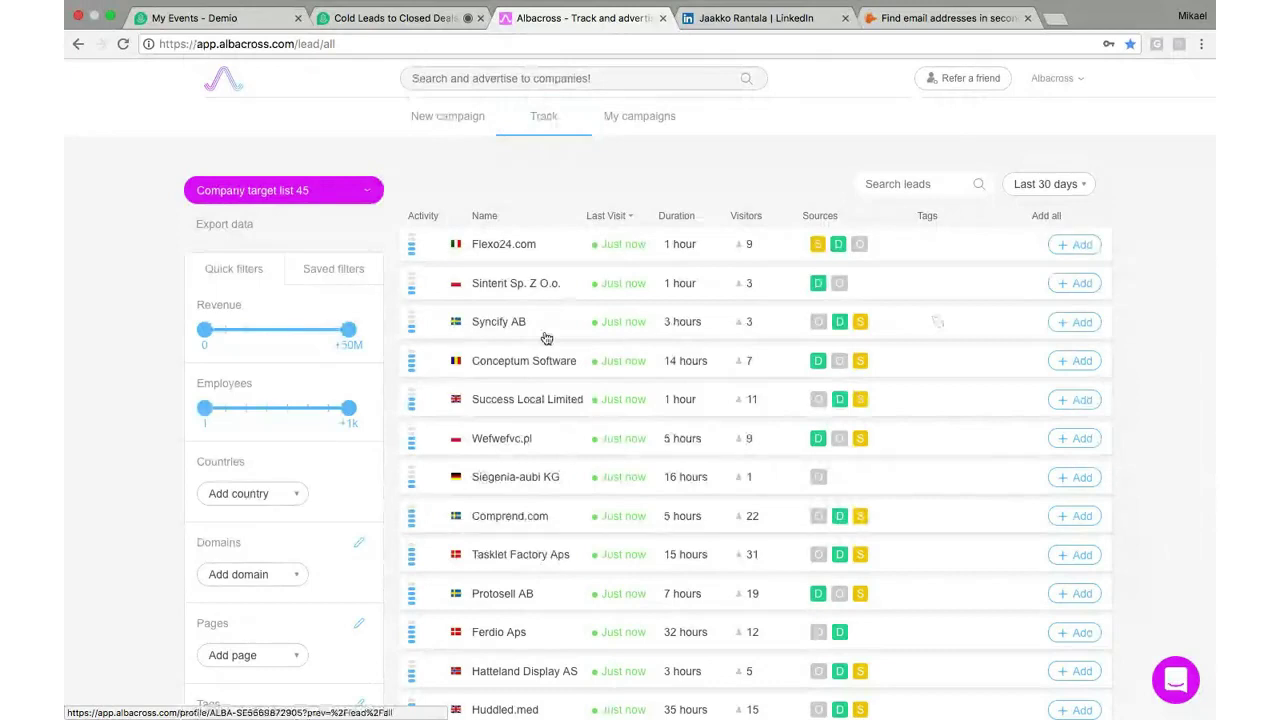
Open the Syncify AB lead's profile and scroll through its details
{"action": "left_click", "coordinate": [546, 338]}
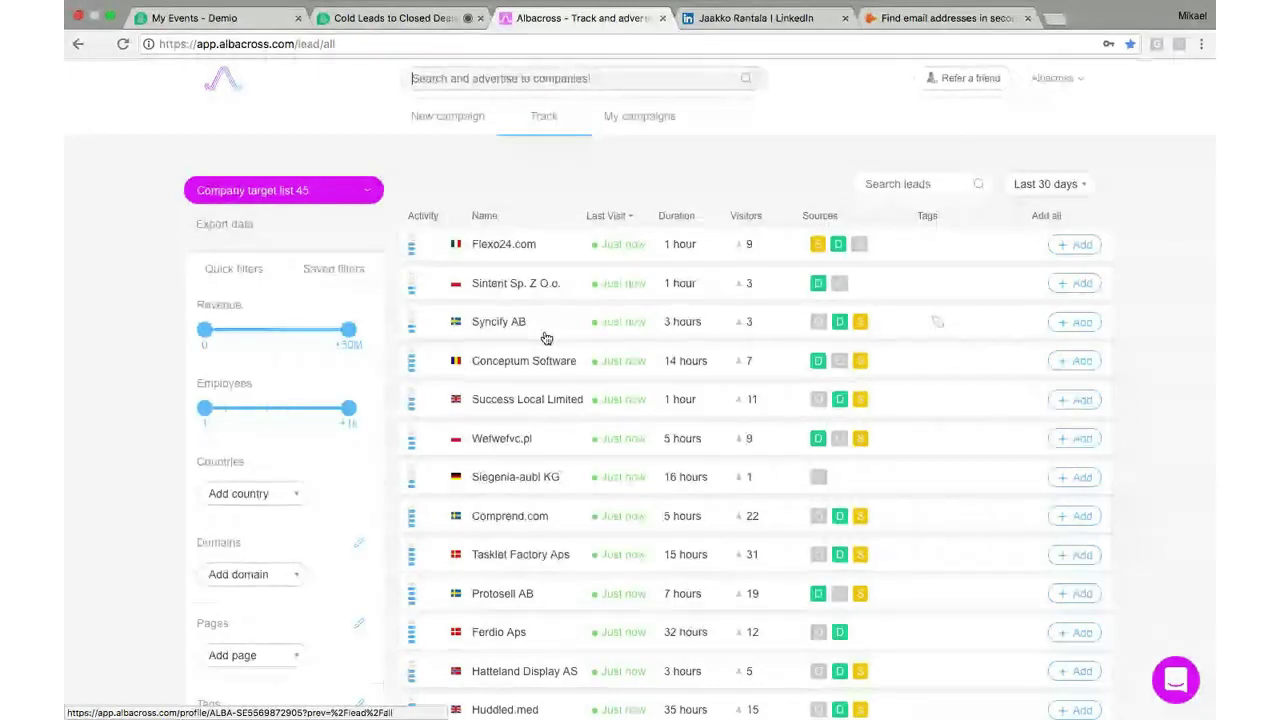
{"action": "scroll", "coordinate": [546, 338], "scroll_direction": "down", "scroll_amount": 3}
{"action": "scroll", "coordinate": [546, 338], "scroll_direction": "down", "scroll_amount": 10}
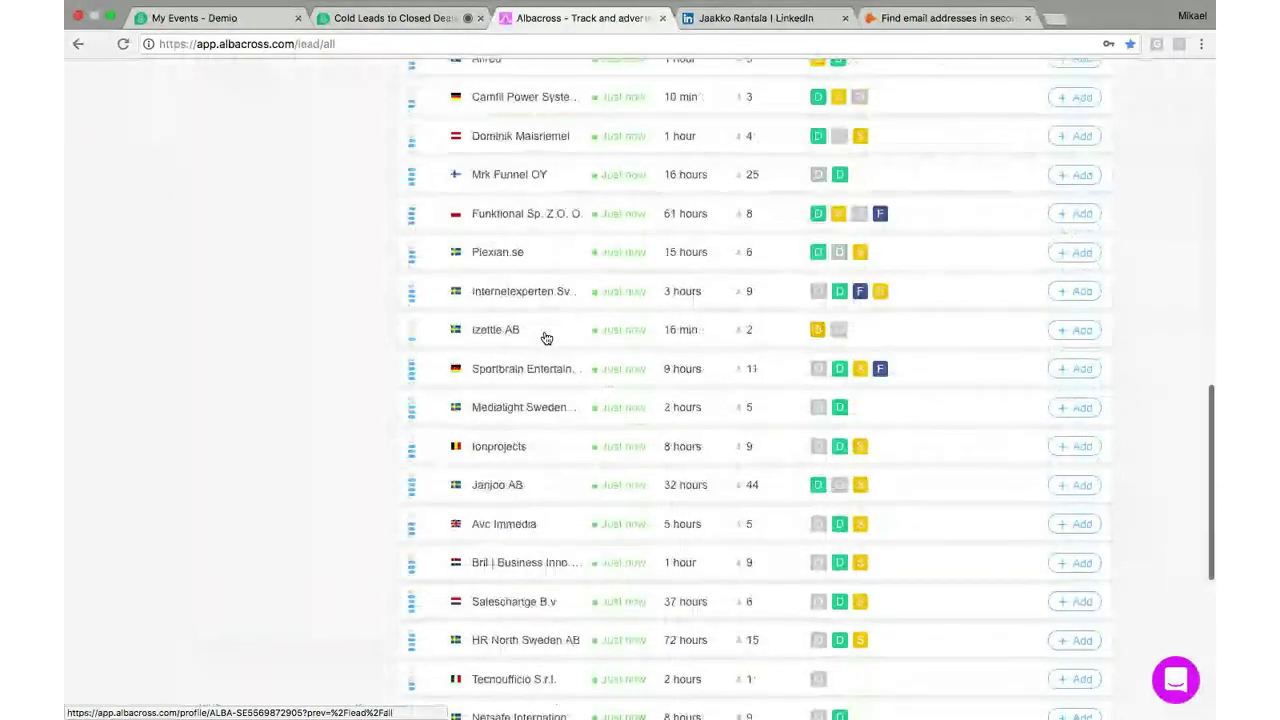
{"action": "scroll", "coordinate": [546, 338], "scroll_direction": "down", "scroll_amount": 6}
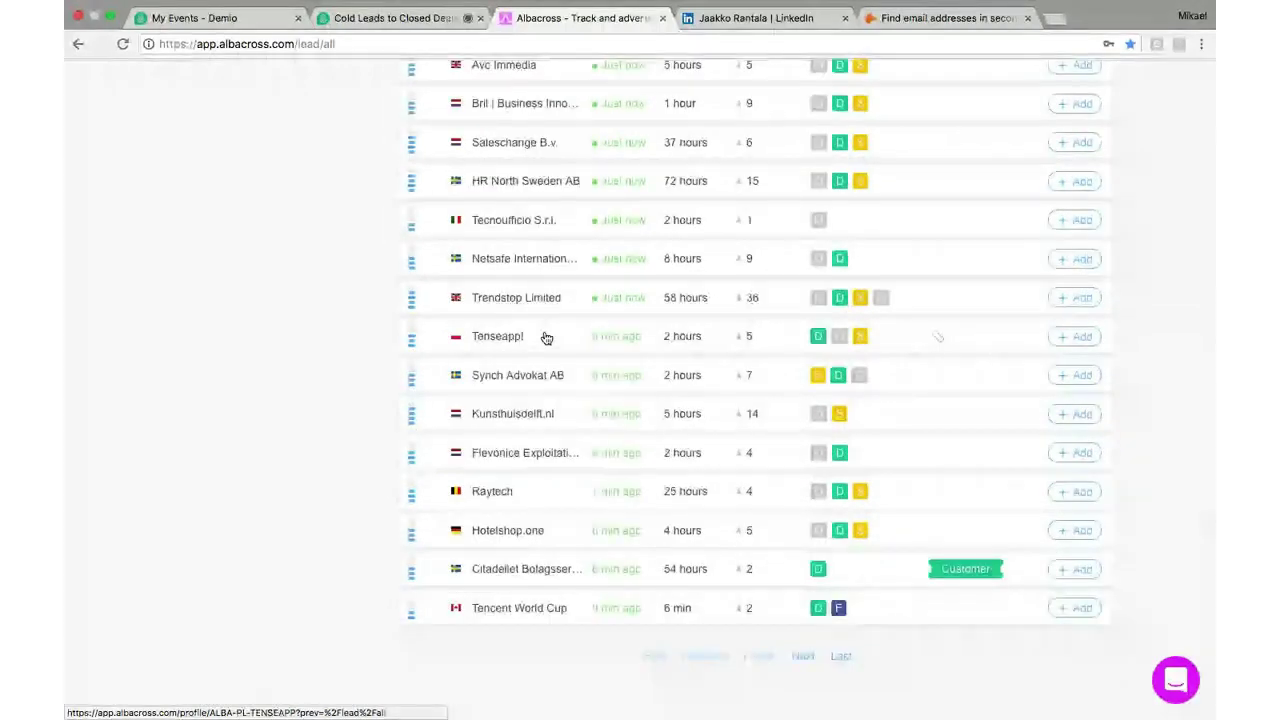
{"action": "scroll", "coordinate": [546, 338], "scroll_direction": "up", "scroll_amount": 10}
{"action": "scroll", "coordinate": [546, 338], "scroll_direction": "up", "scroll_amount": 3}
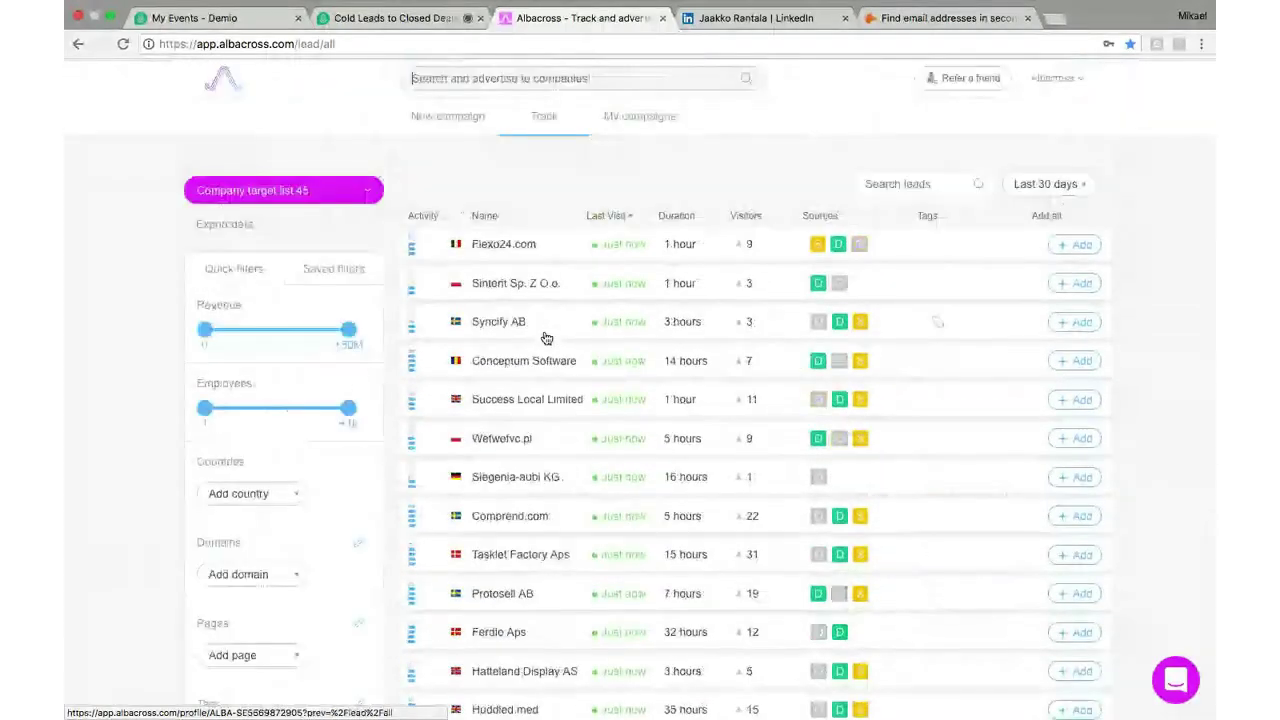
{"action": "scroll", "coordinate": [546, 338], "scroll_direction": "down", "scroll_amount": 2}
{"action": "scroll", "coordinate": [545, 338], "scroll_direction": "up", "scroll_amount": 2}
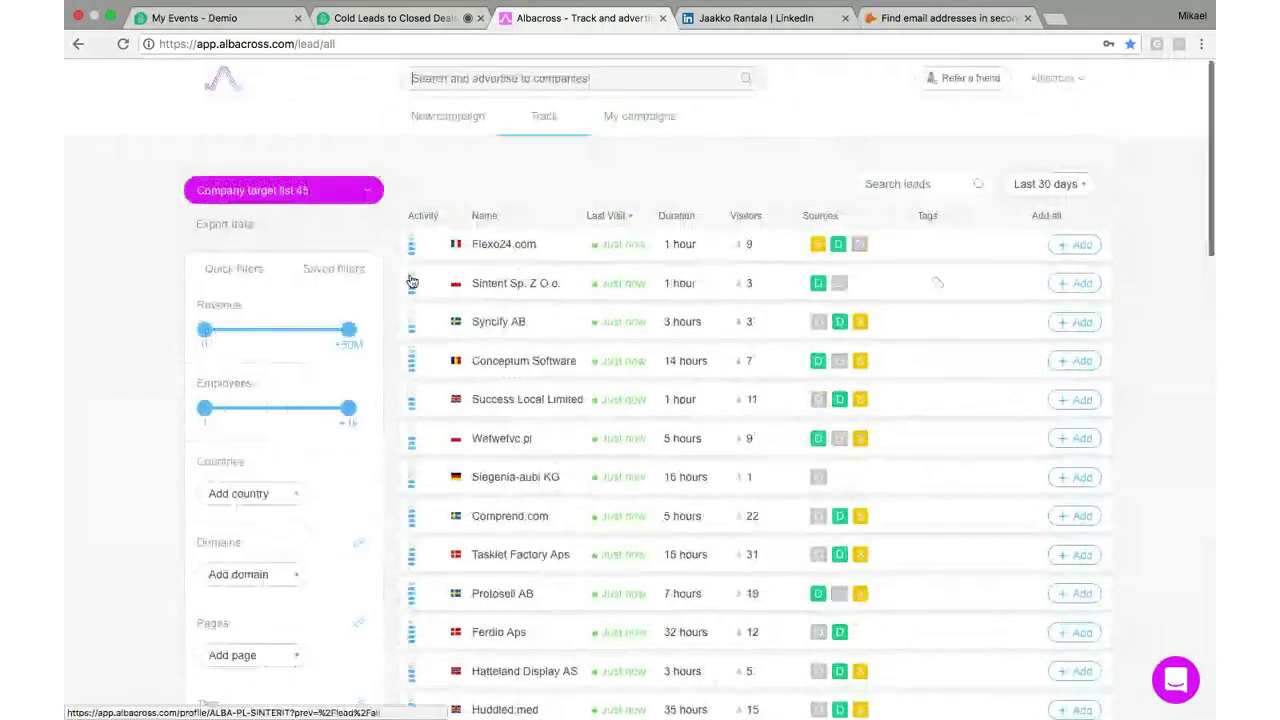
Apply the saved top-leads filter (10–200 employees), then return to Quick filters
{"action": "left_click", "coordinate": [334, 268]}
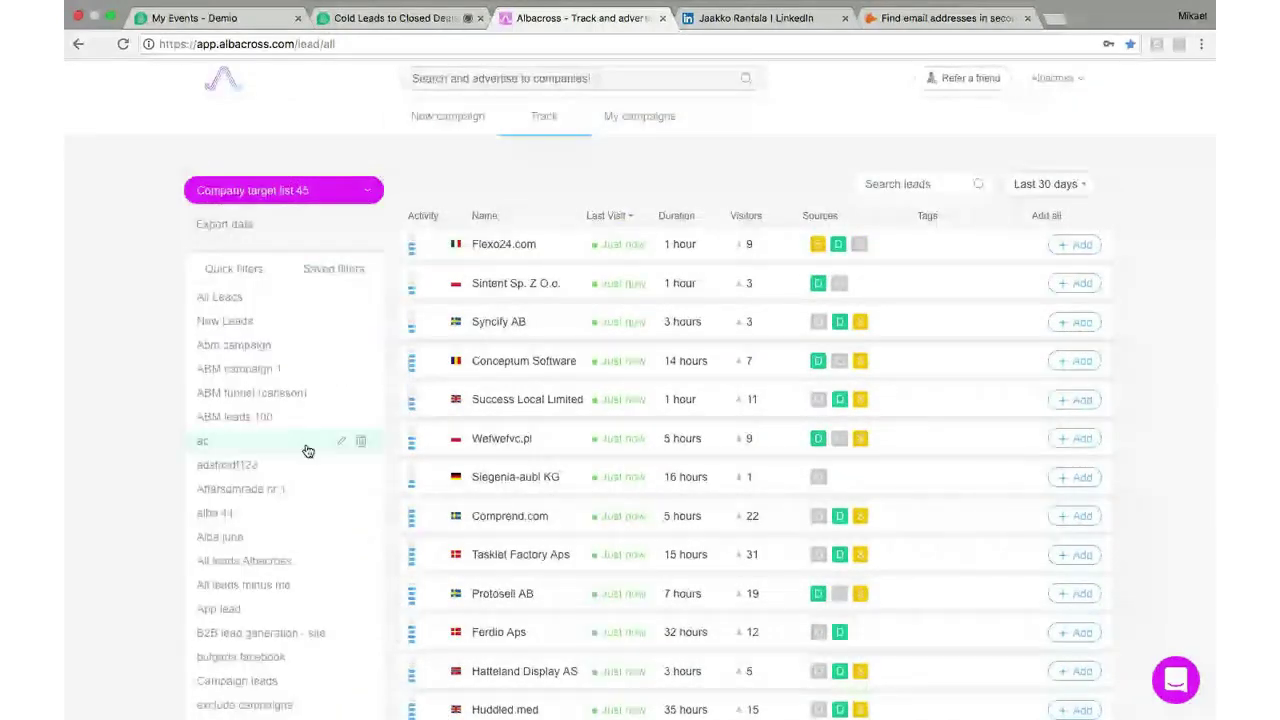
{"action": "scroll", "coordinate": [308, 451], "scroll_direction": "down", "scroll_amount": 5}
{"action": "scroll", "coordinate": [308, 451], "scroll_direction": "down", "scroll_amount": 3}
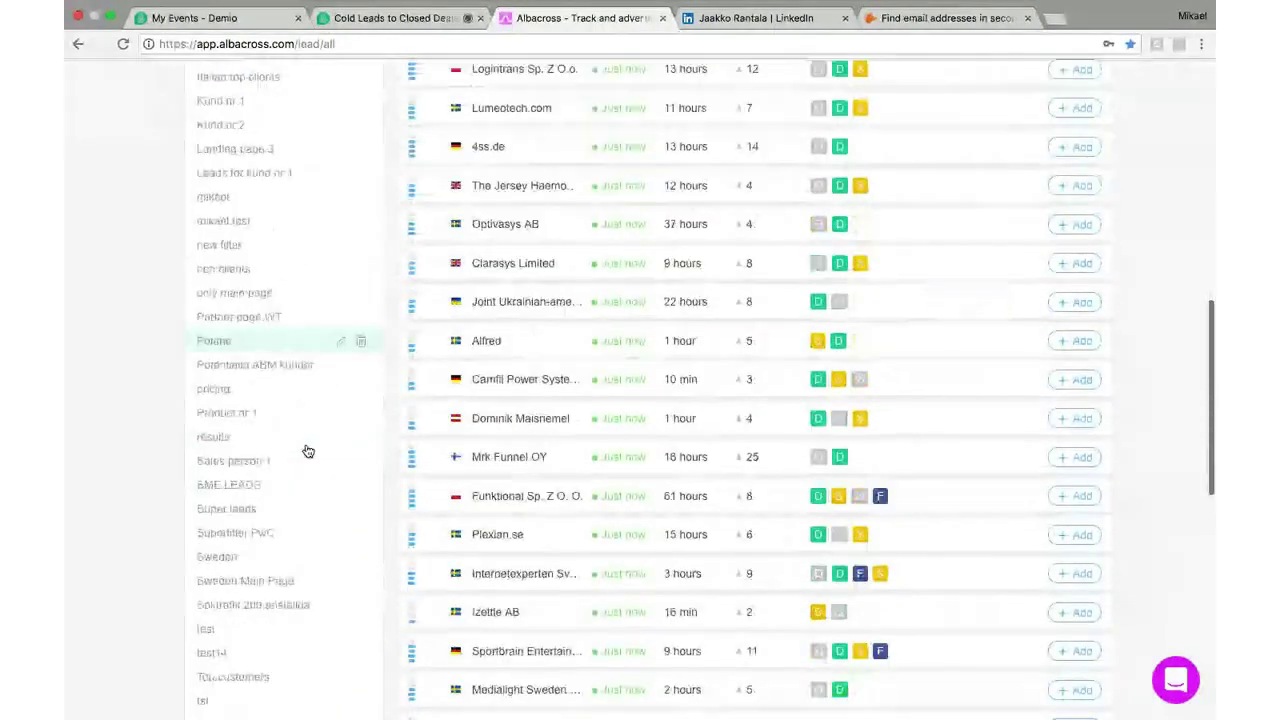
{"action": "scroll", "coordinate": [308, 451], "scroll_direction": "down", "scroll_amount": 3}
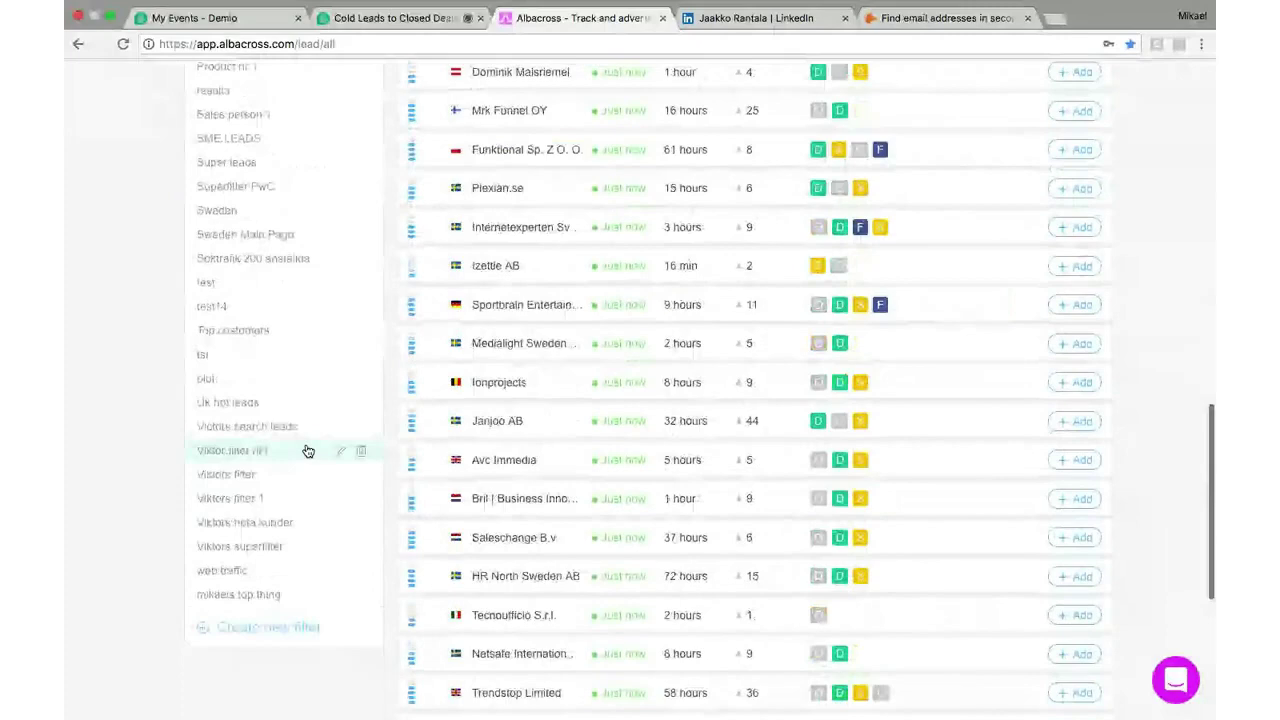
{"action": "left_click", "coordinate": [255, 600]}
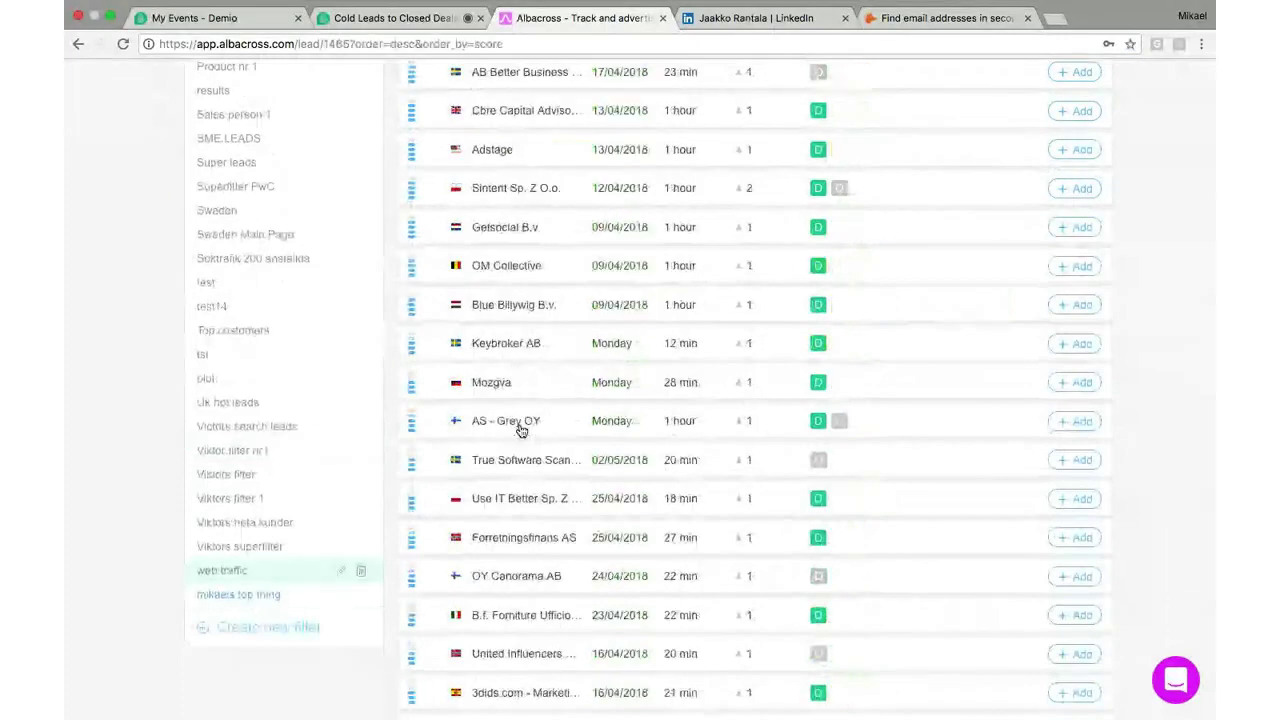
{"action": "scroll", "coordinate": [514, 428], "scroll_direction": "down", "scroll_amount": 1}
{"action": "scroll", "coordinate": [554, 415], "scroll_direction": "down", "scroll_amount": 3}
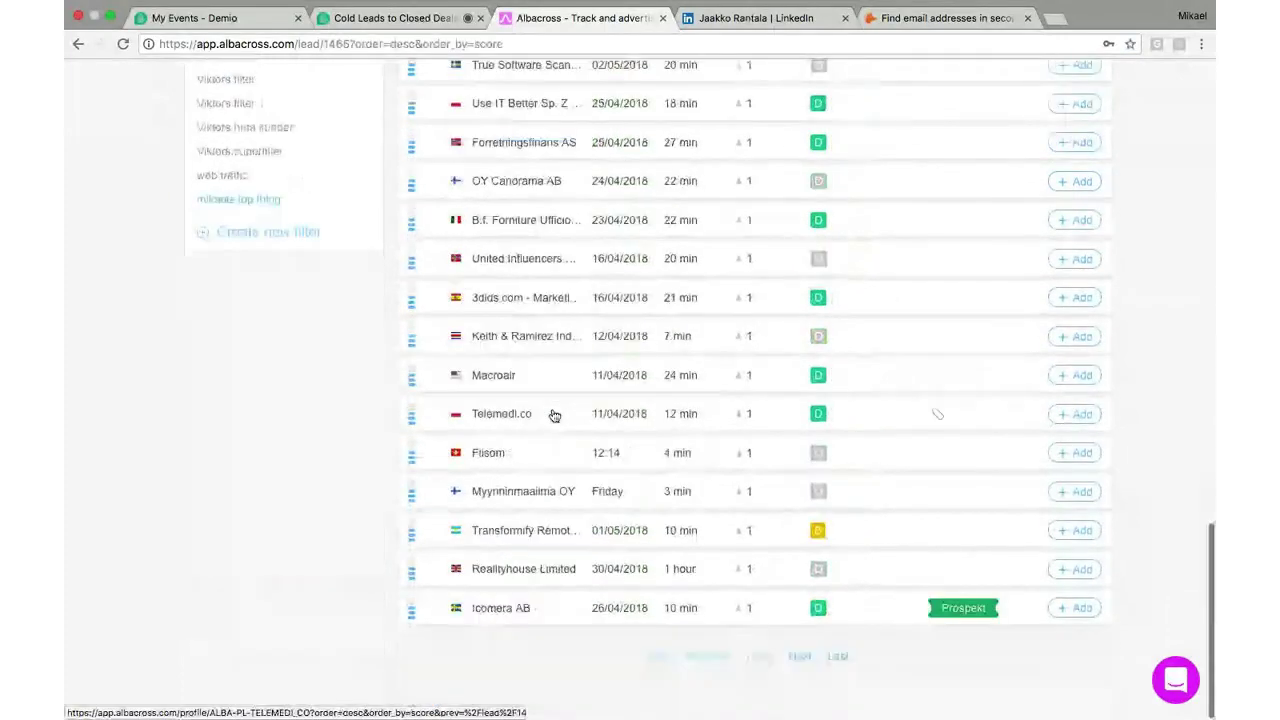
{"action": "scroll", "coordinate": [554, 415], "scroll_direction": "up", "scroll_amount": 1}
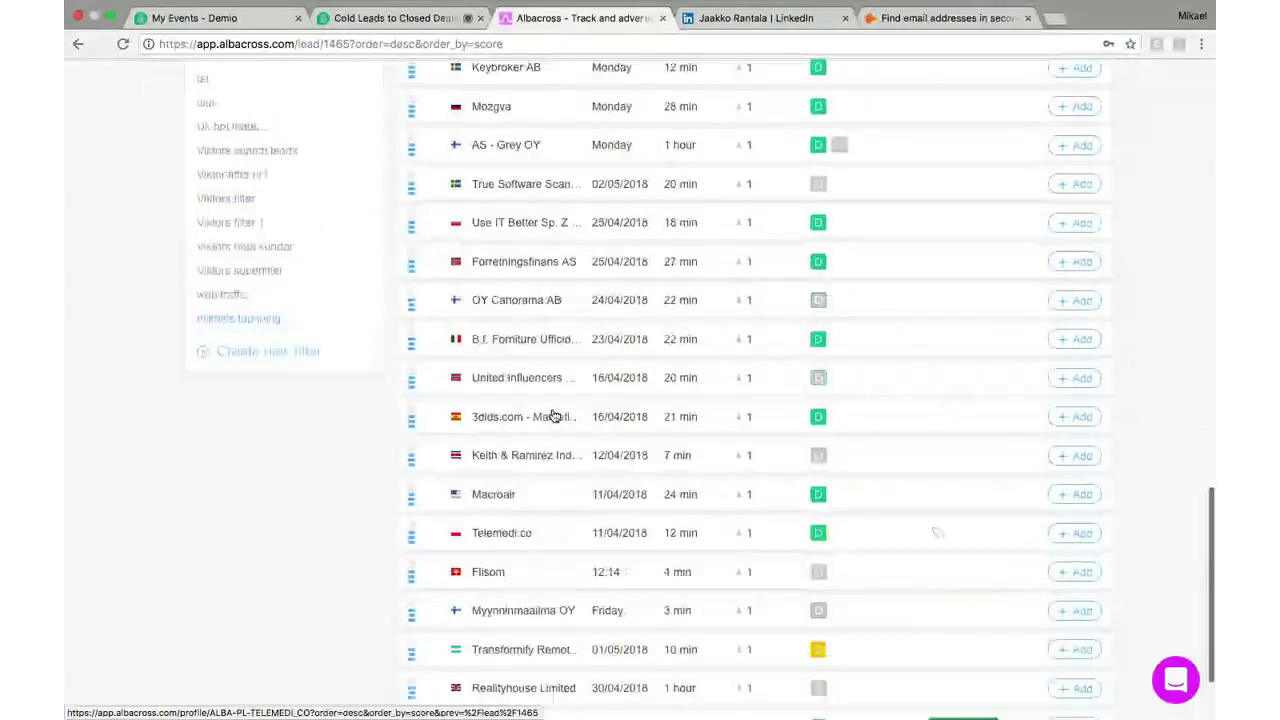
{"action": "scroll", "coordinate": [554, 415], "scroll_direction": "up", "scroll_amount": 10}
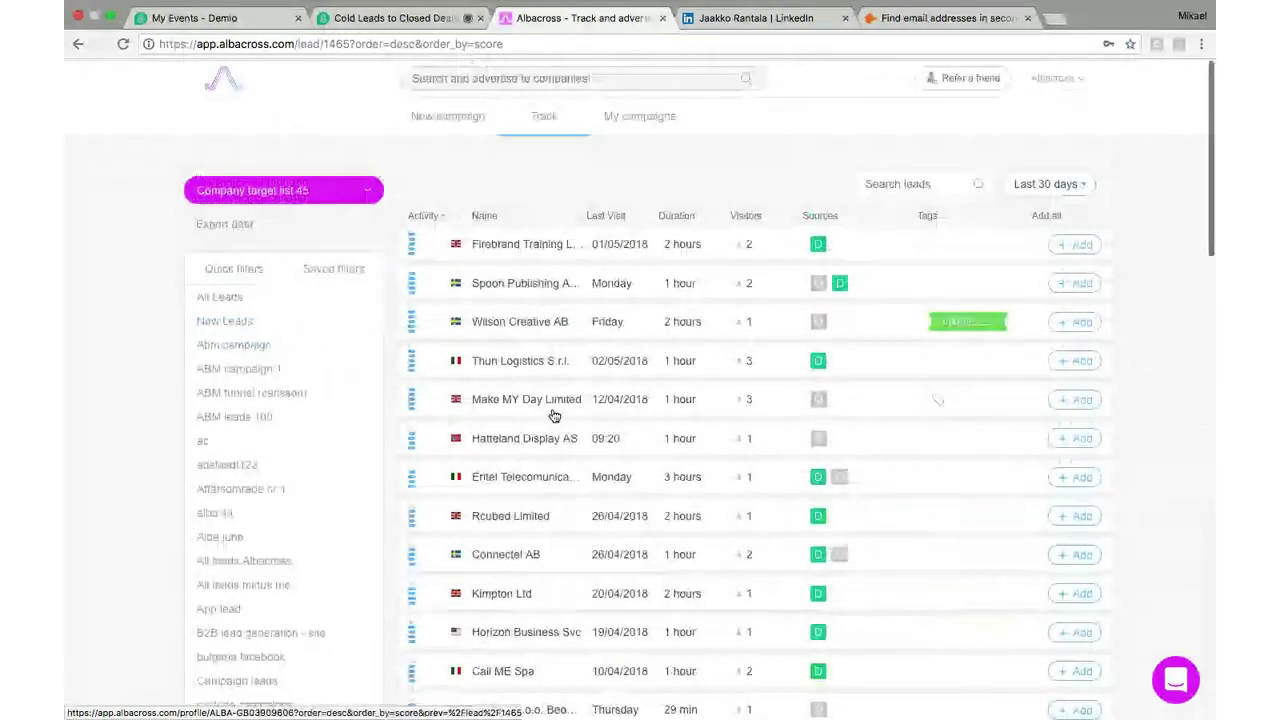
{"action": "left_click", "coordinate": [259, 272]}
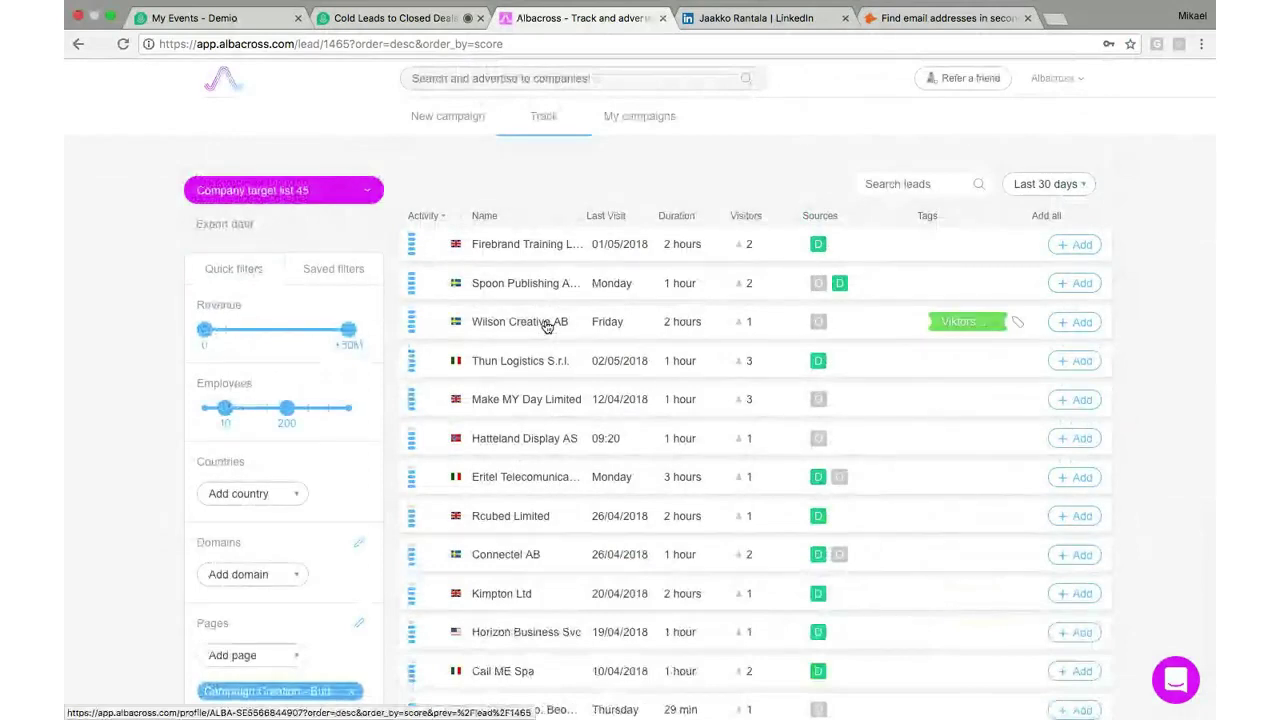
Start Excel 2016 for the exported leads and return to the Albacross lead list in Chrome
{"action": "left_click", "coordinate": [255, 225]}
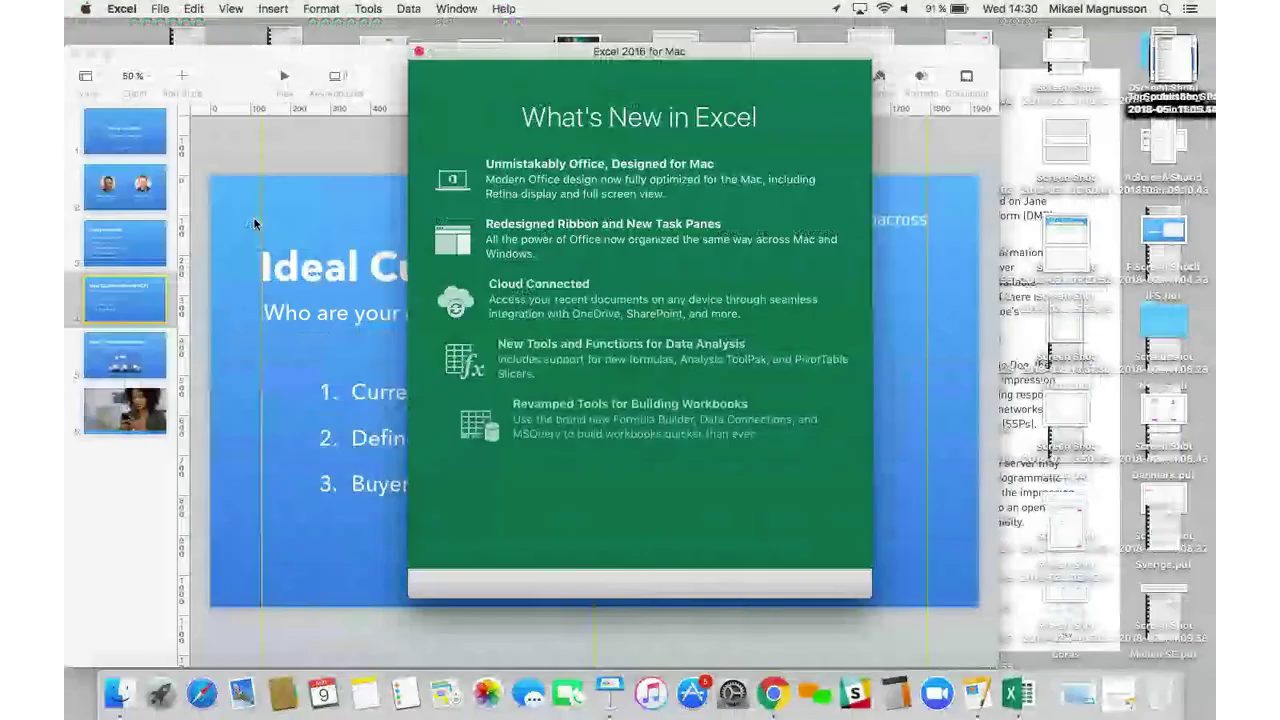
{"action": "key", "text": "ctrl+Right"}
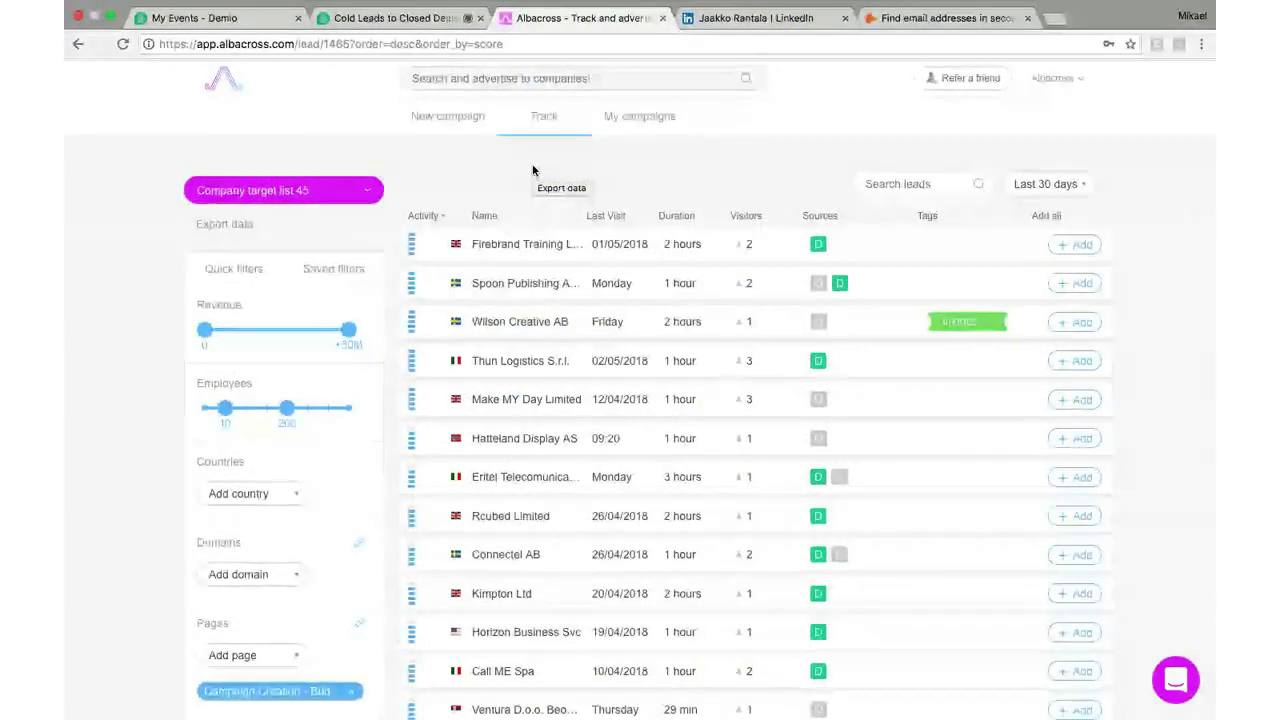
In the Hunter.io tab, choose Email Finder from the Products menu and scan the page
{"action": "left_click", "coordinate": [918, 20]}
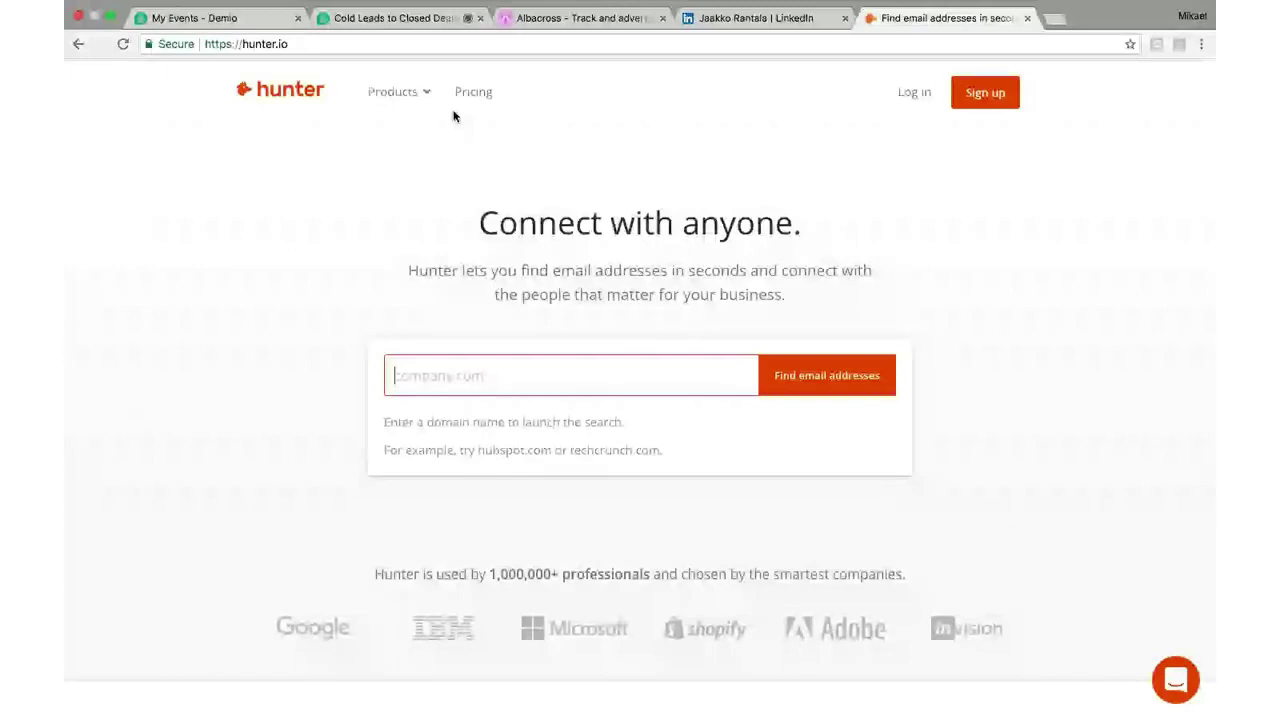
{"action": "mouse_move", "coordinate": [410, 112]}
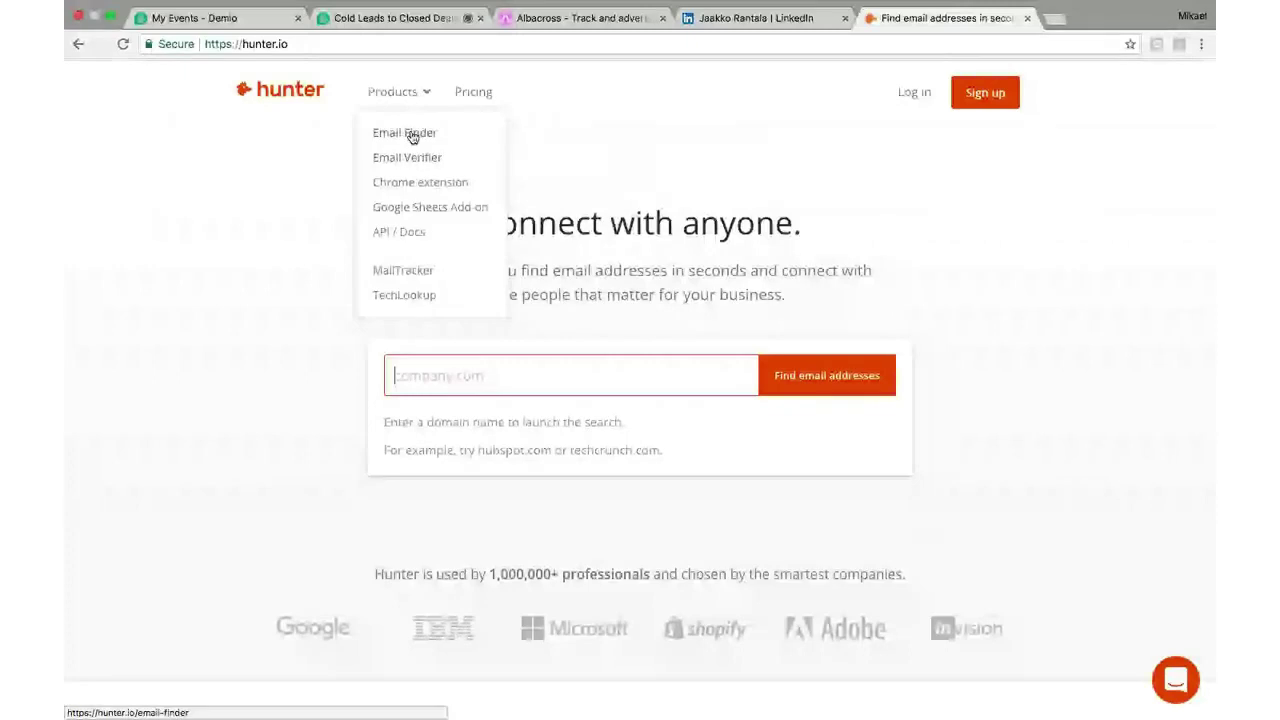
{"action": "left_click", "coordinate": [410, 134]}
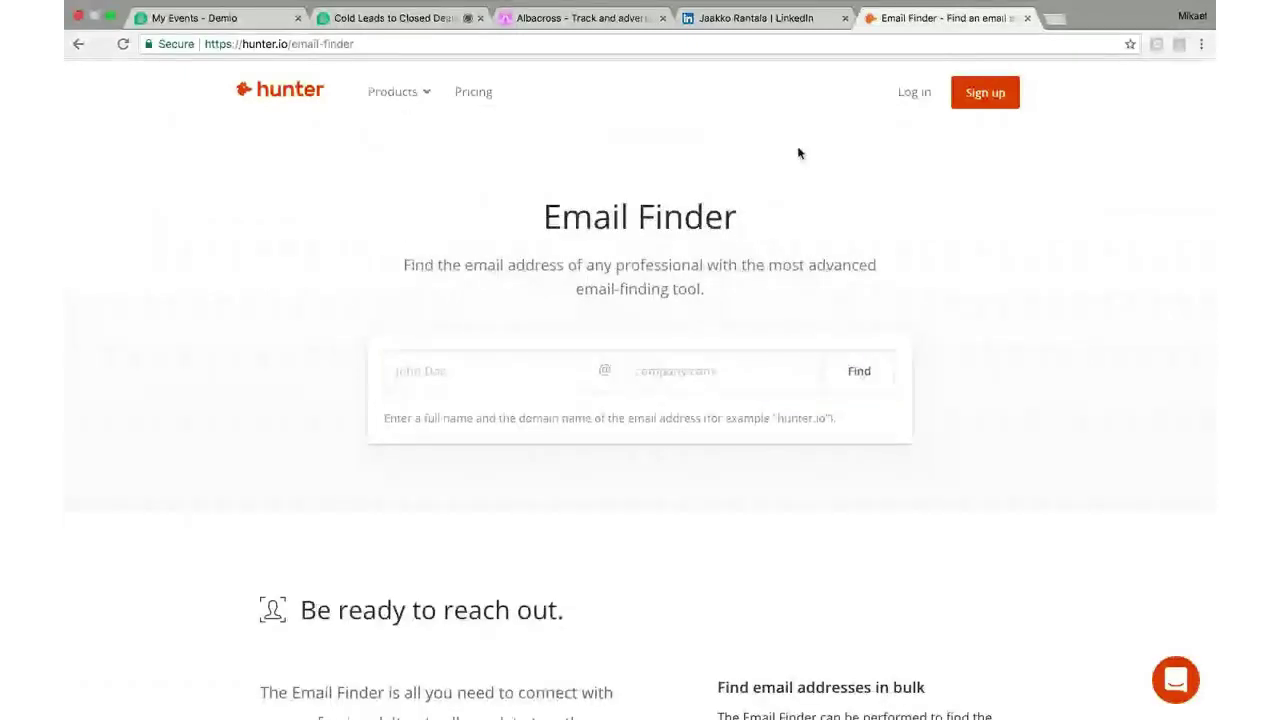
{"action": "scroll", "coordinate": [789, 384], "scroll_direction": "down", "scroll_amount": 1}
{"action": "scroll", "coordinate": [789, 386], "scroll_direction": "down", "scroll_amount": 6}
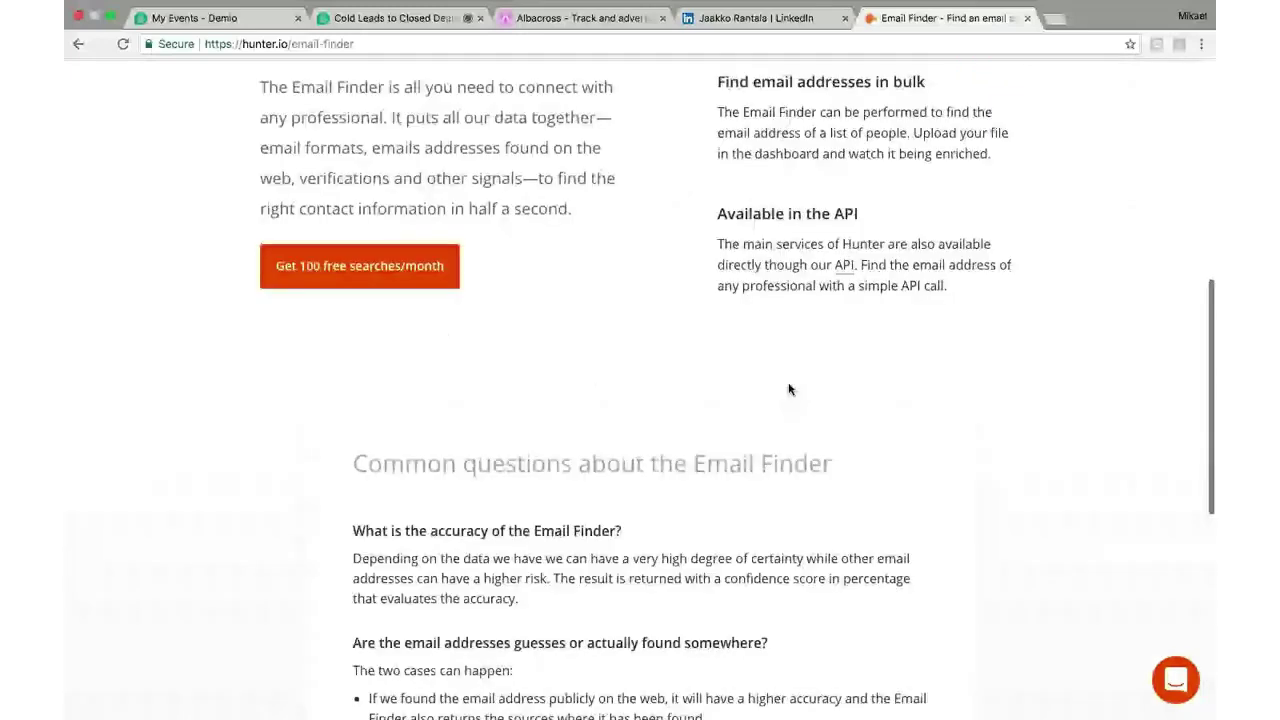
{"action": "scroll", "coordinate": [789, 389], "scroll_direction": "up", "scroll_amount": 7}
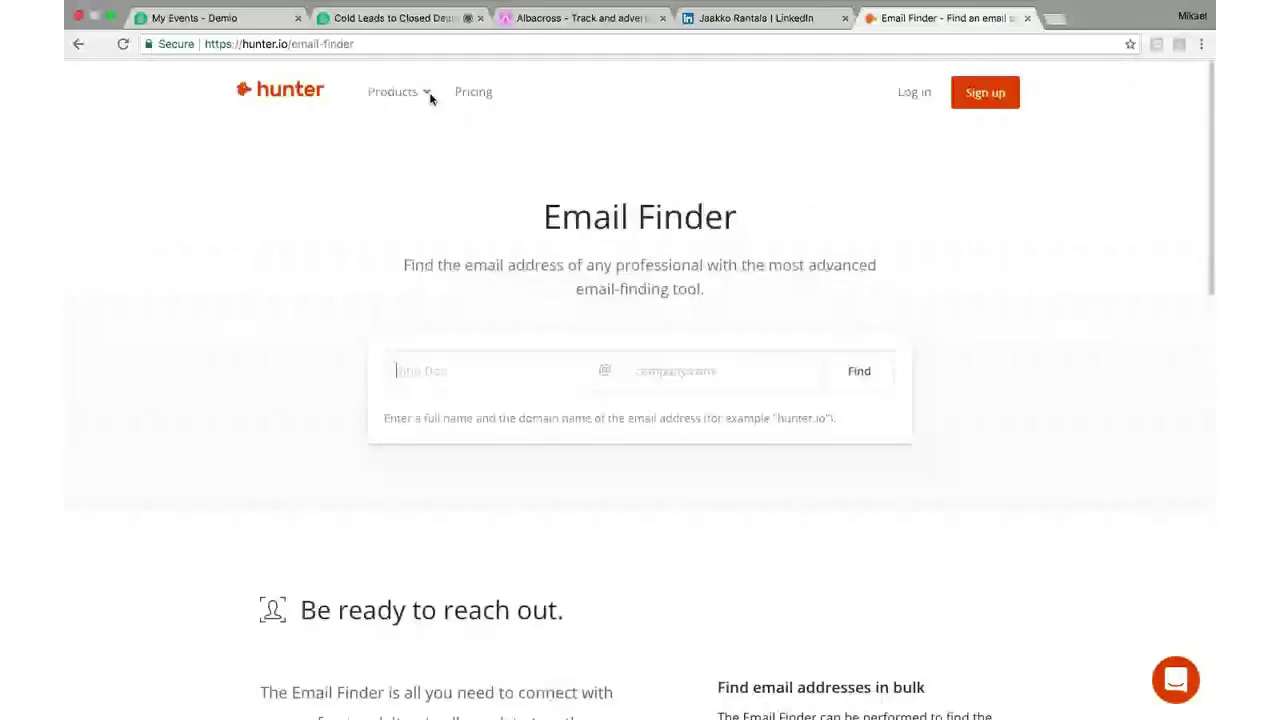
{"action": "mouse_move", "coordinate": [405, 92]}
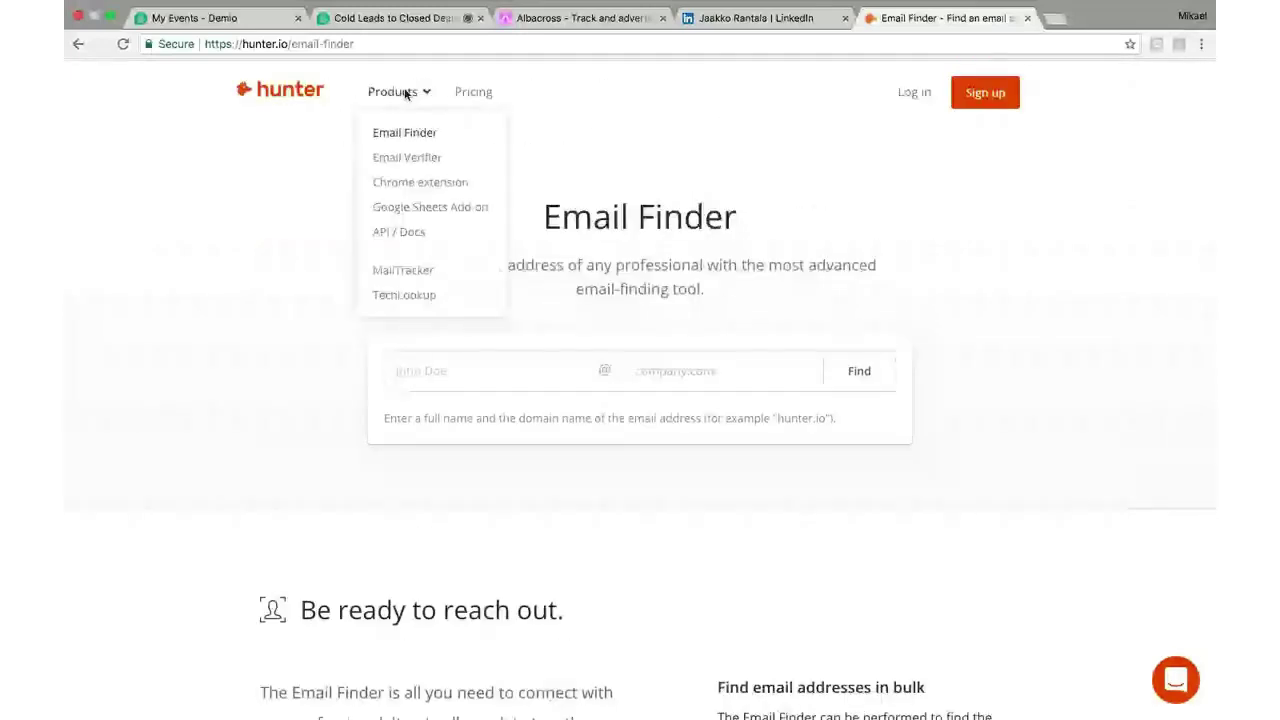